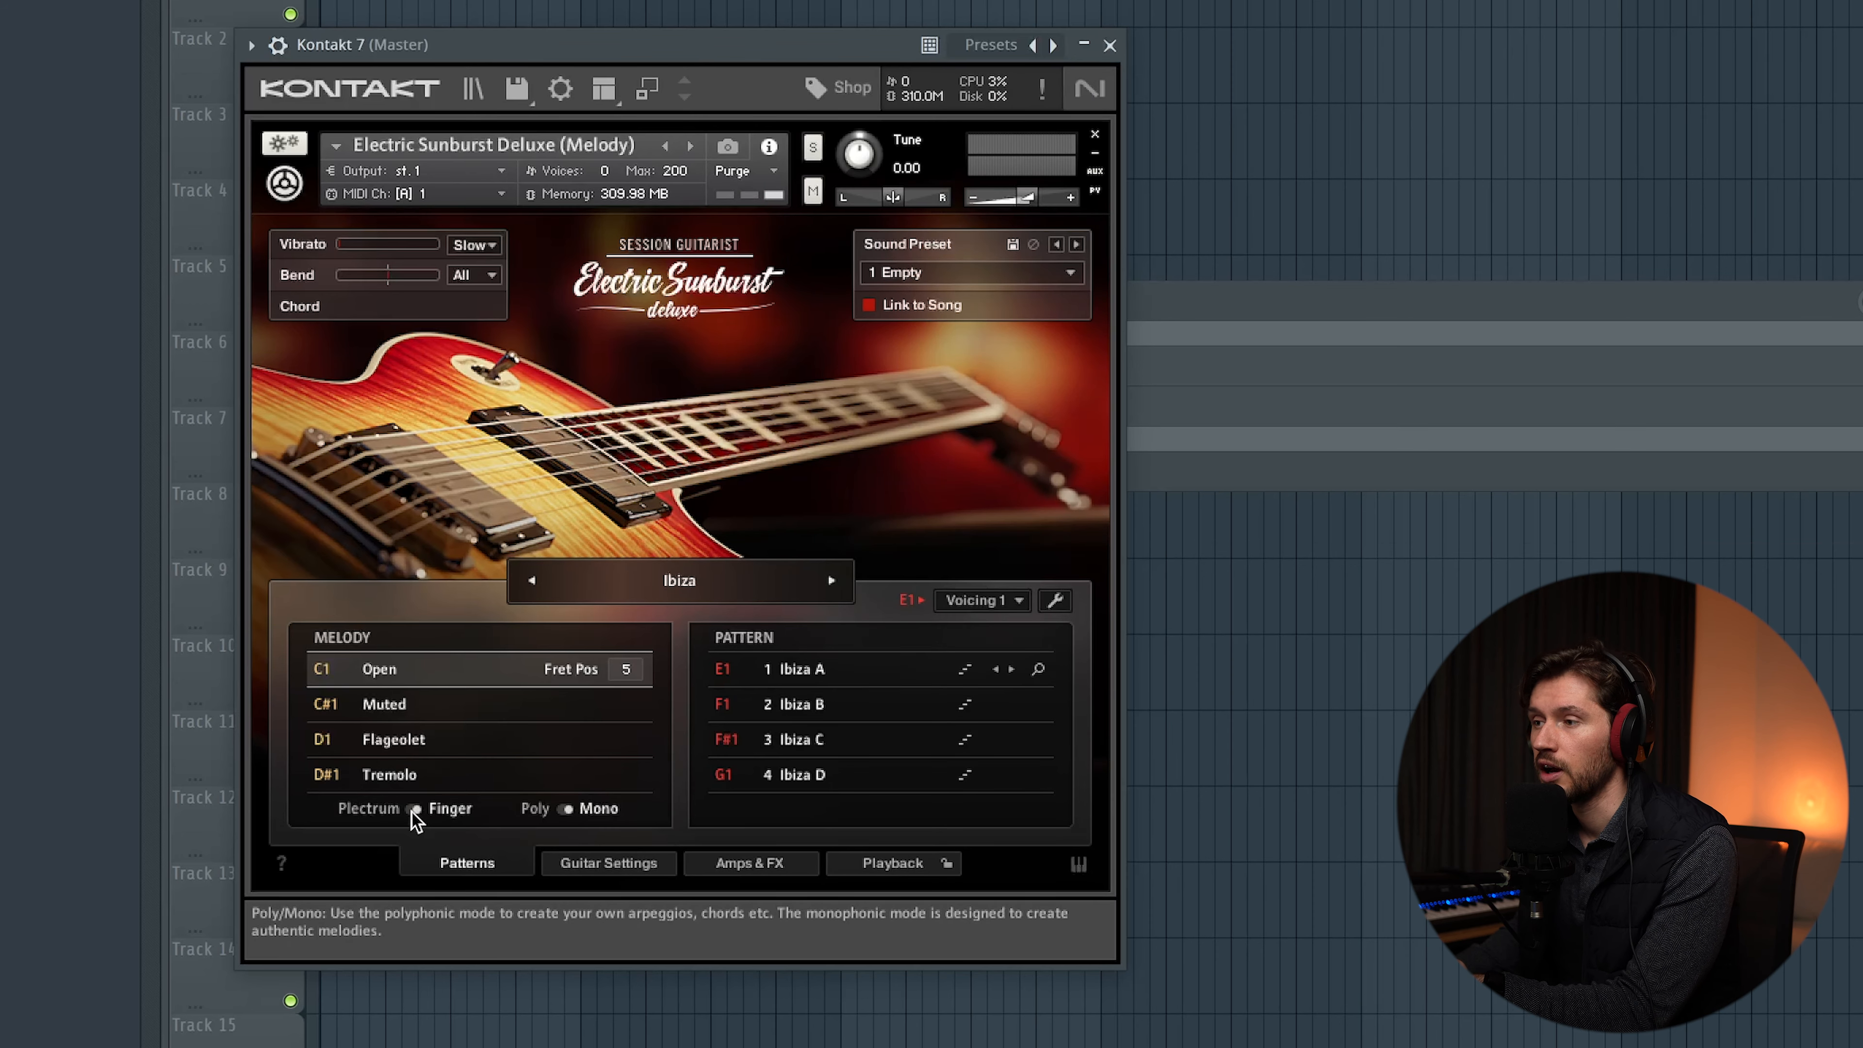
Step: Load the Twang amp into the first Amps & FX slot of the Electric Sunburst Deluxe guitar
{"action": "left_click_drag", "start_coordinate": [561, 45], "coordinate": [708, 208]}
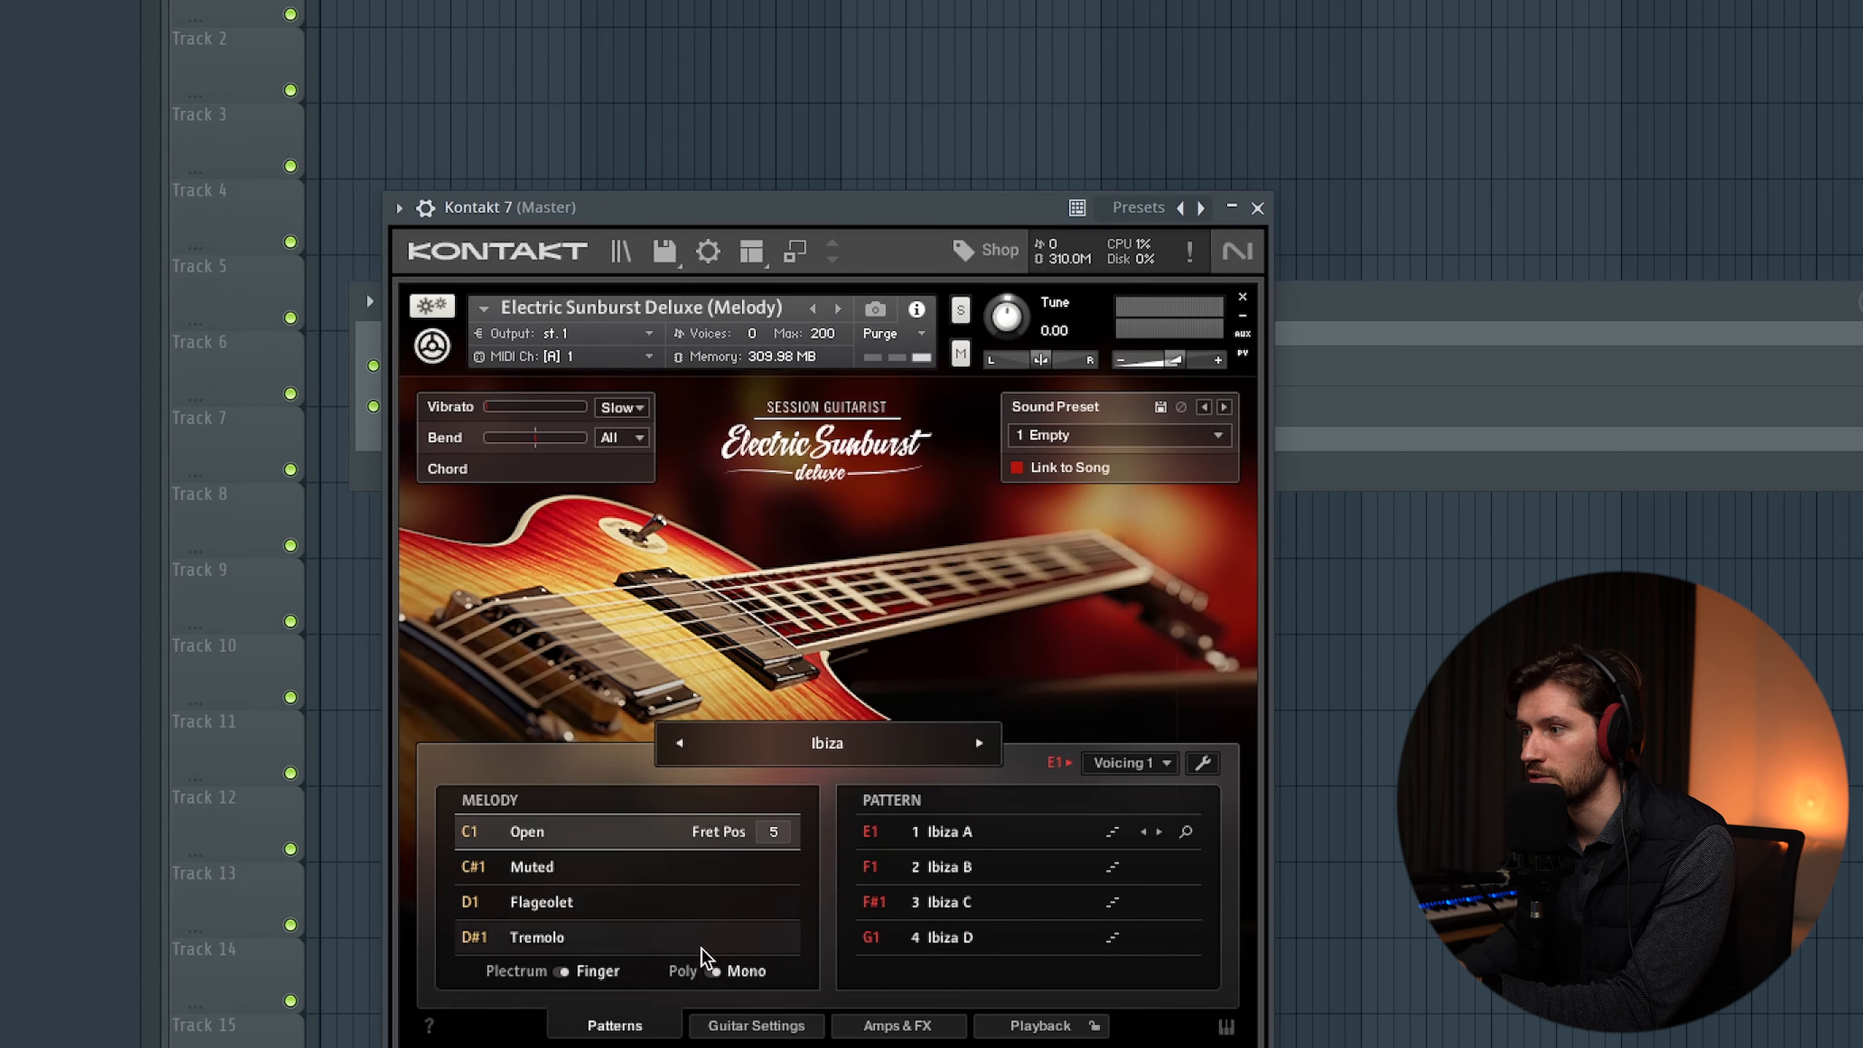
{"action": "left_click", "coordinate": [897, 1025]}
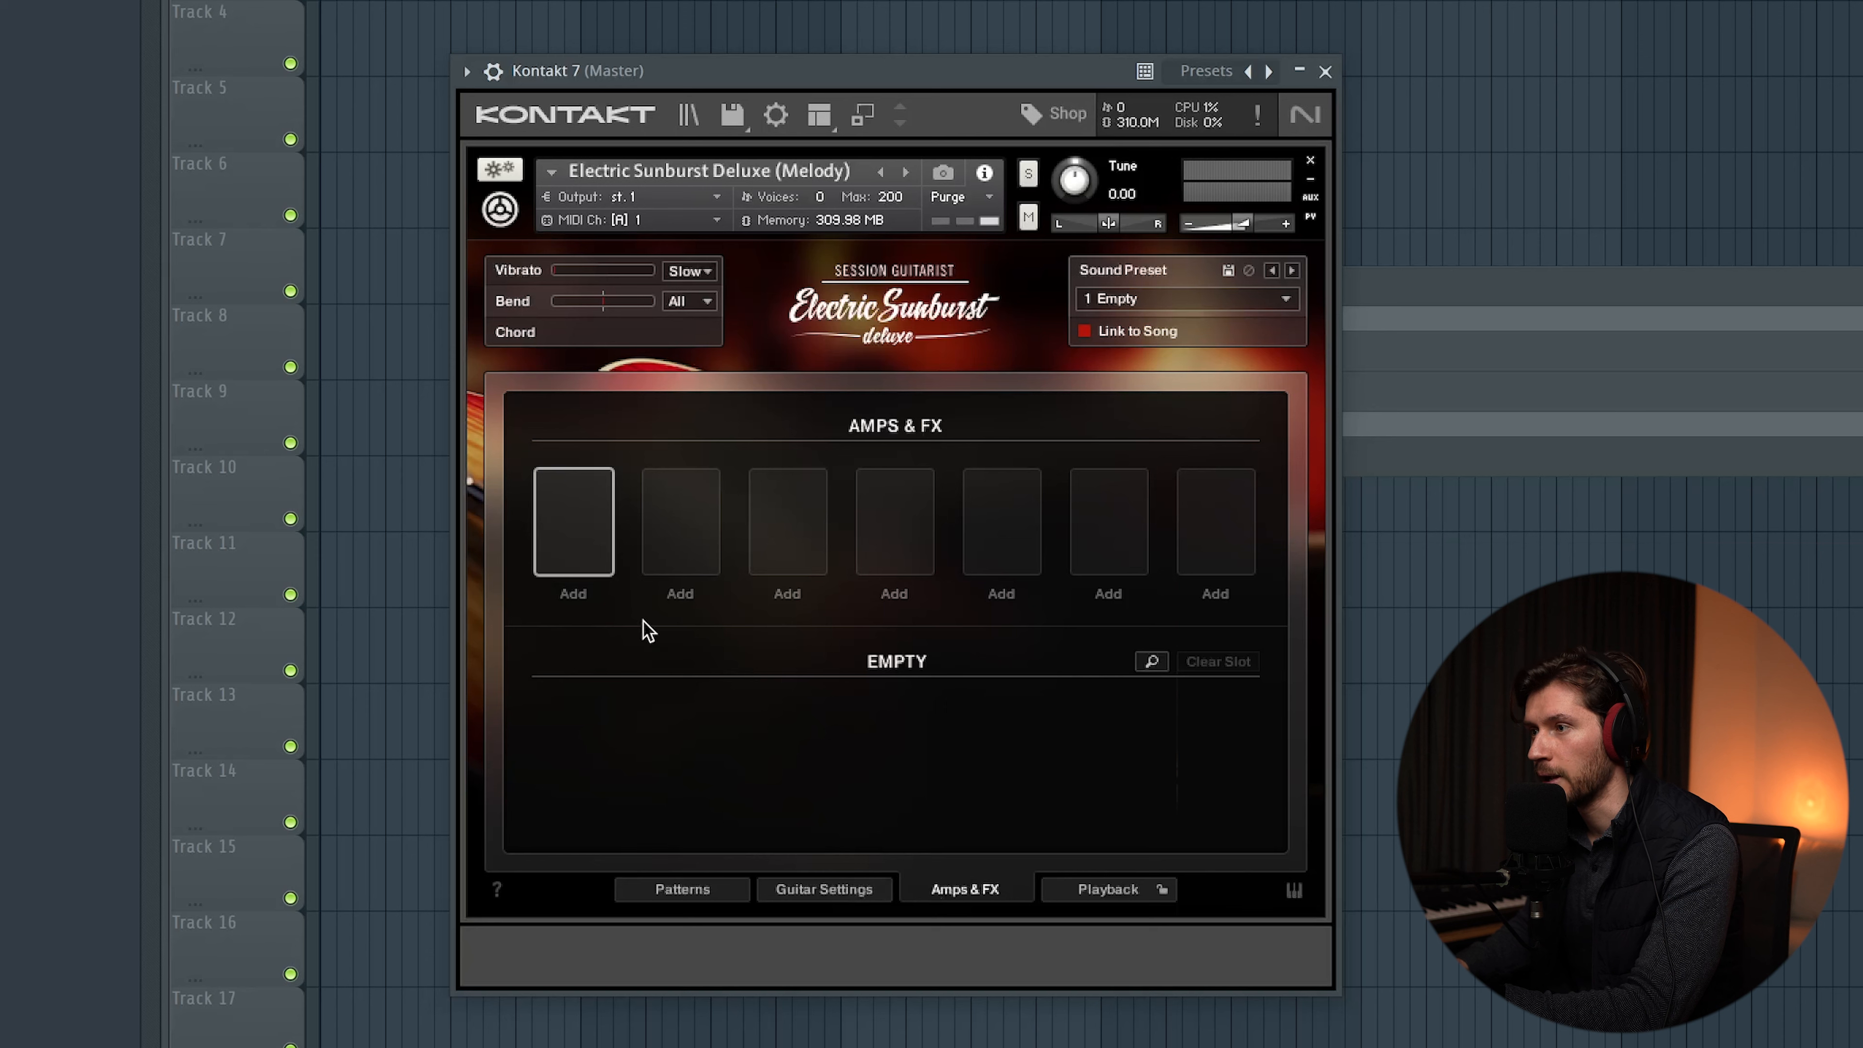
{"action": "left_click", "coordinate": [571, 521]}
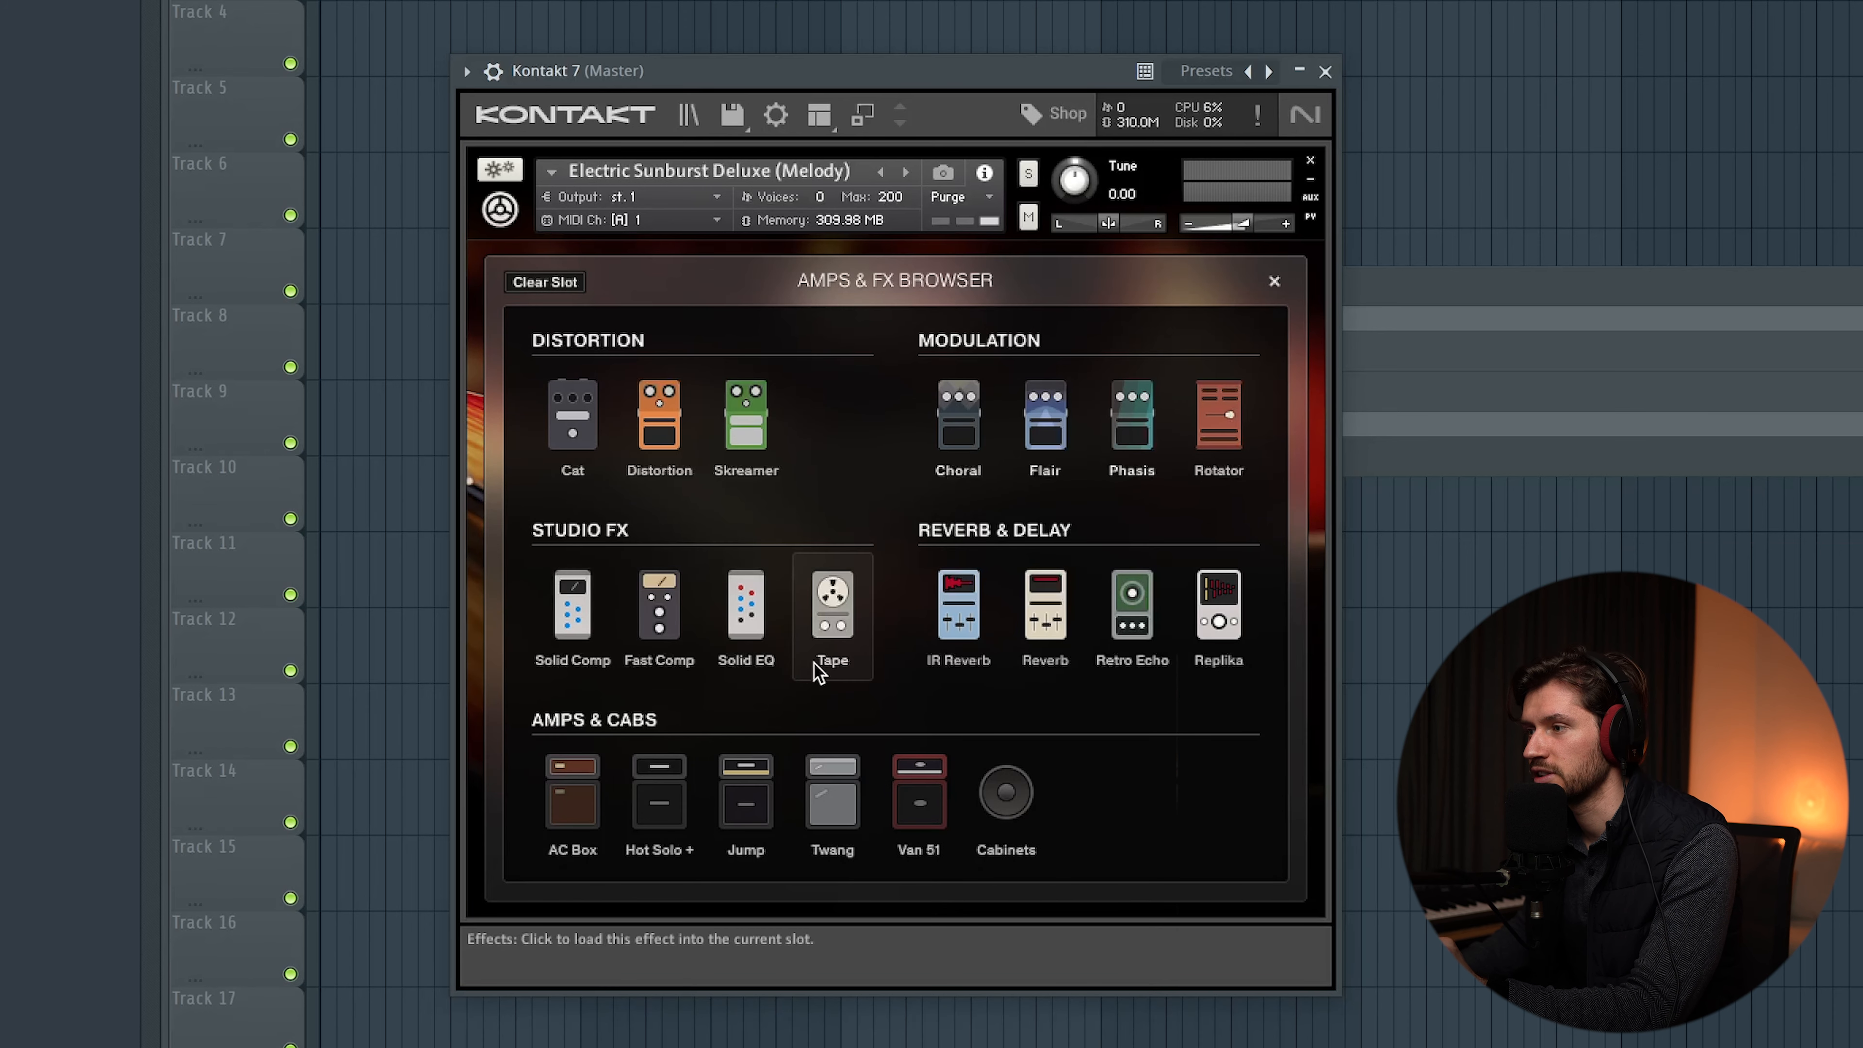
{"action": "left_click", "coordinate": [840, 793]}
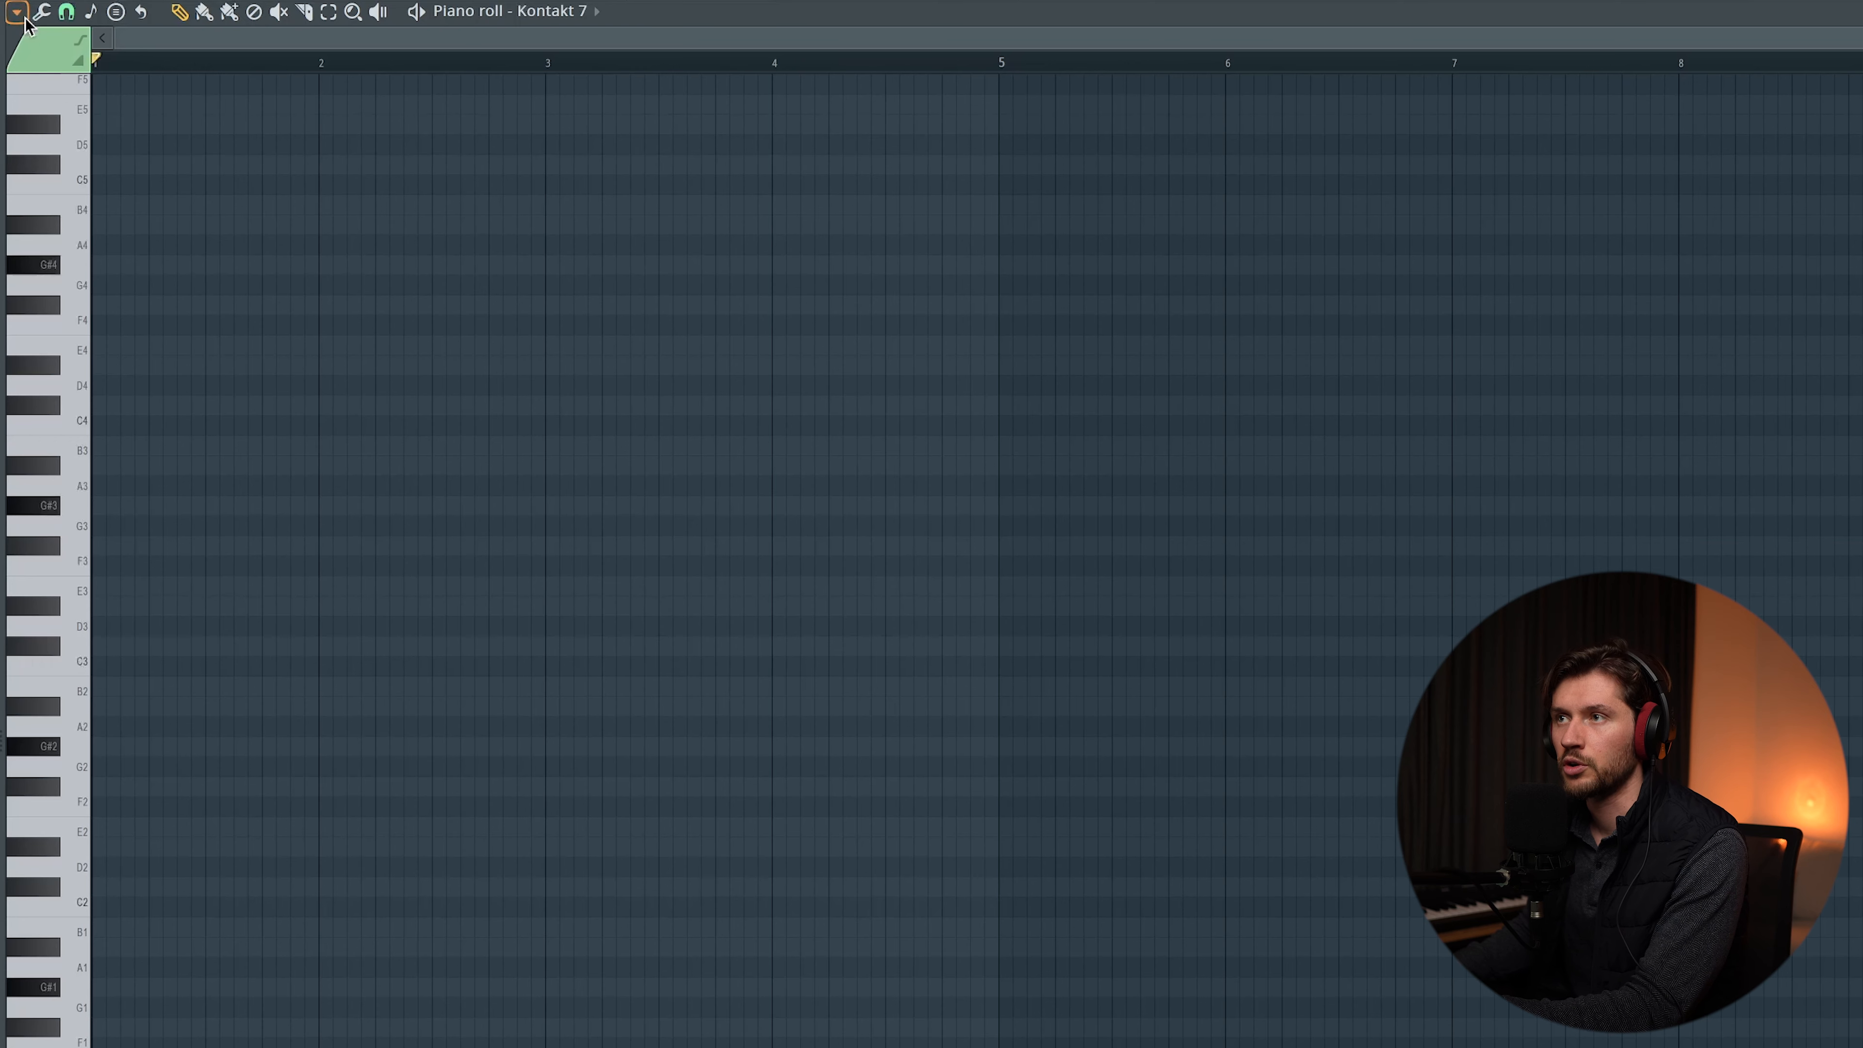
Step: Set the root note of the piano roll's scale highlighting to C#
{"action": "left_click", "coordinate": [25, 18]}
{"action": "mouse_move", "coordinate": [60, 130]}
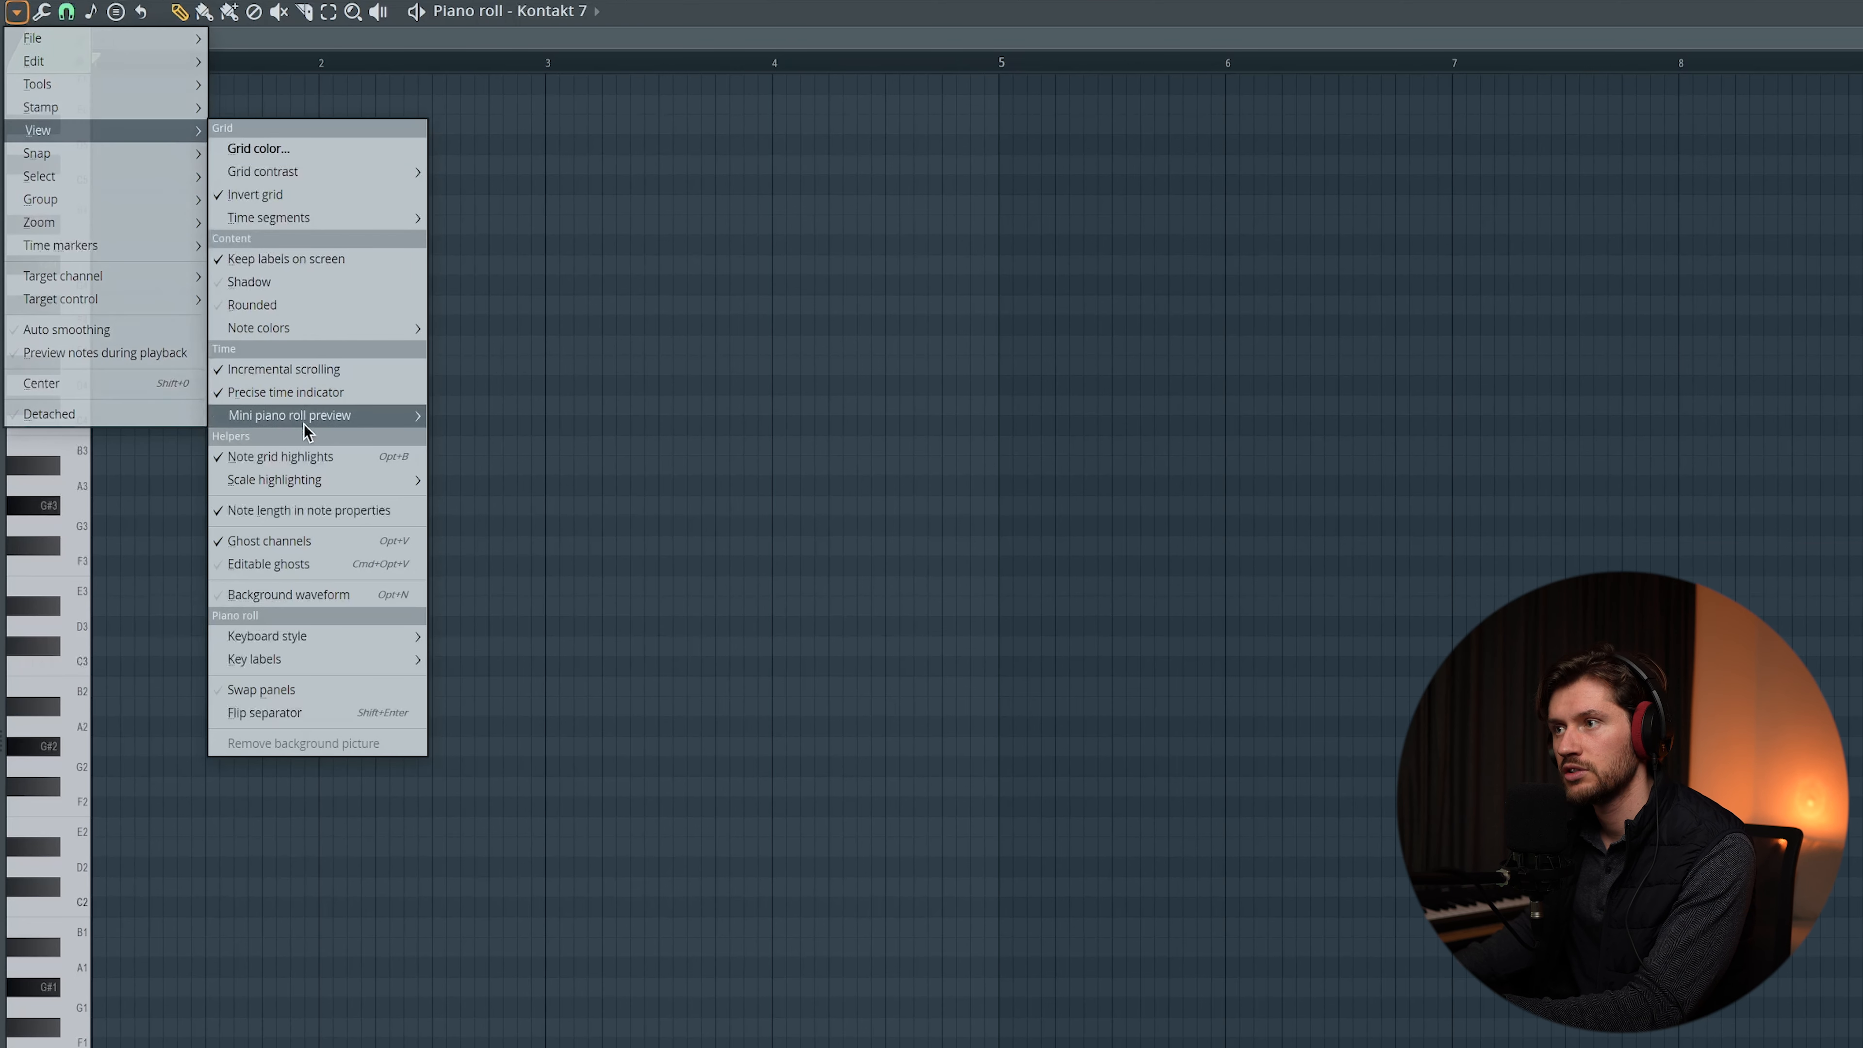
{"action": "mouse_move", "coordinate": [313, 476]}
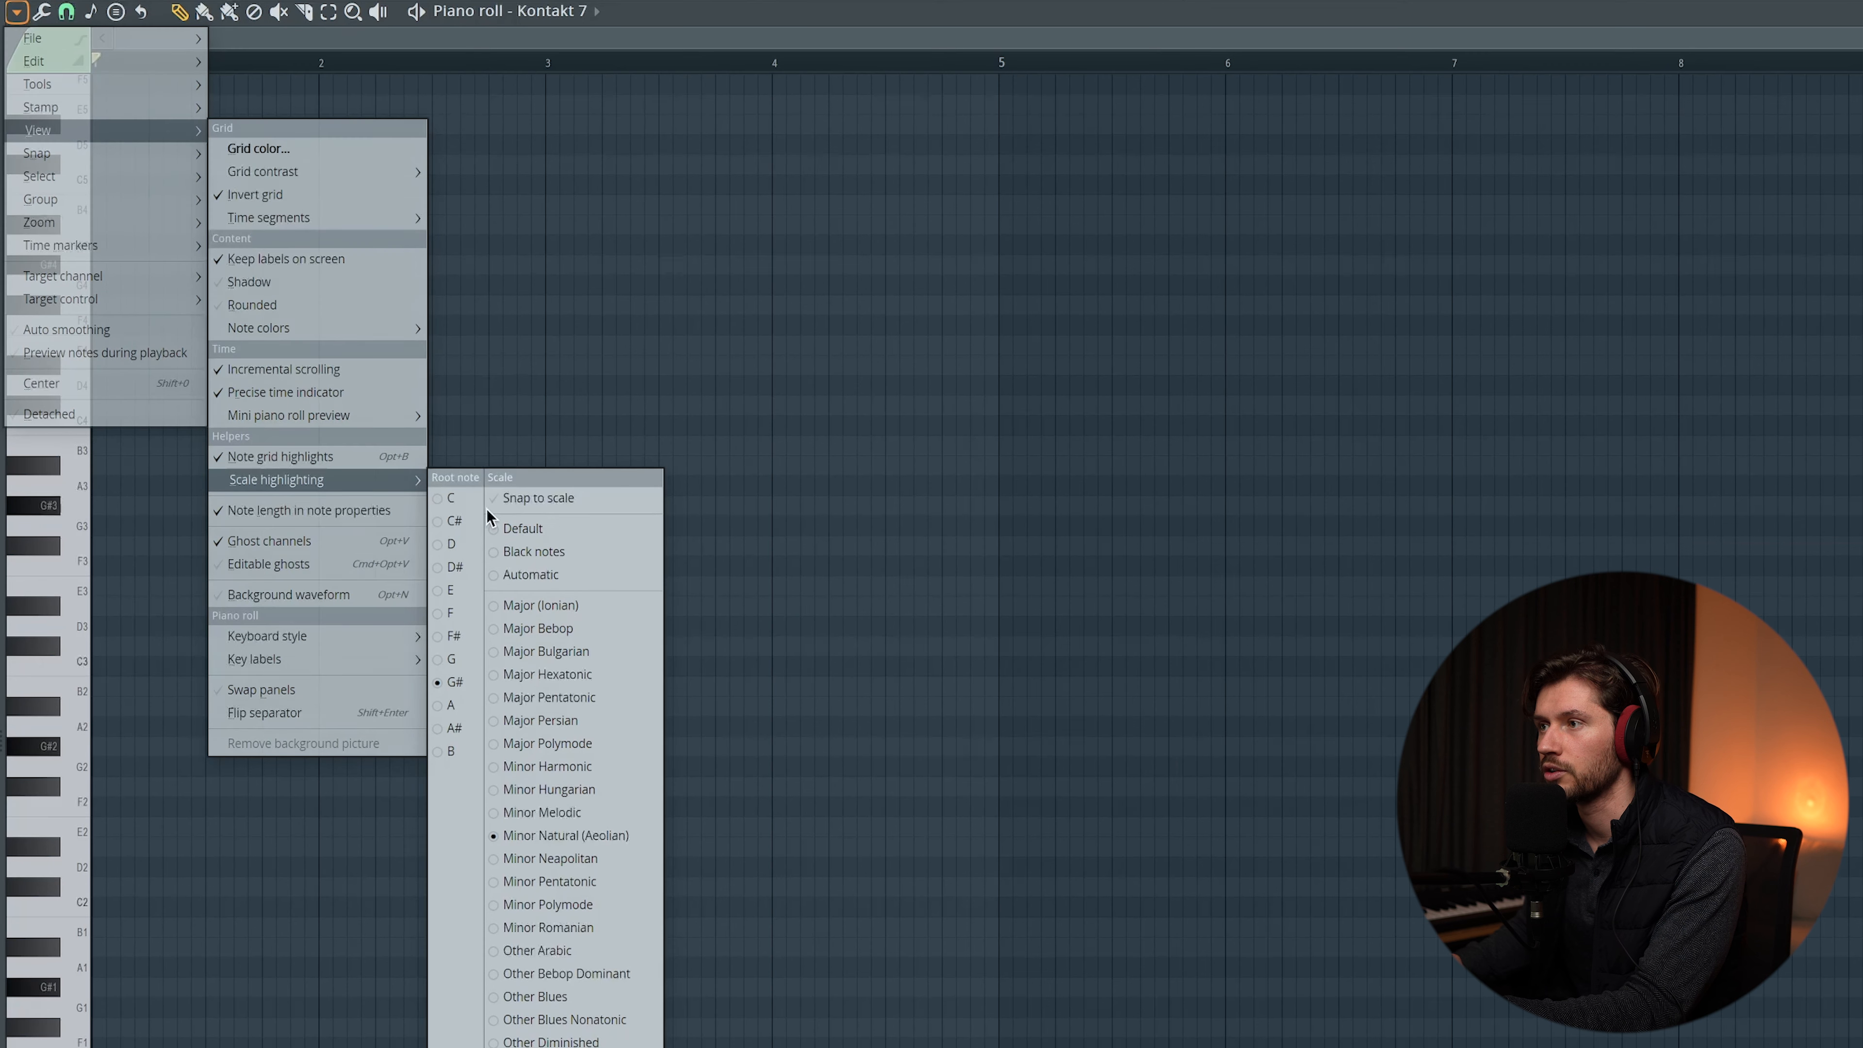
{"action": "left_click", "coordinate": [460, 524]}
Step: Draw half-bar notes C#5, E5 and A4 at the starts of bars 1, 2 and 3, and play them back
{"action": "scroll", "coordinate": [237, 623], "scroll_direction": "up", "scroll_amount": 4}
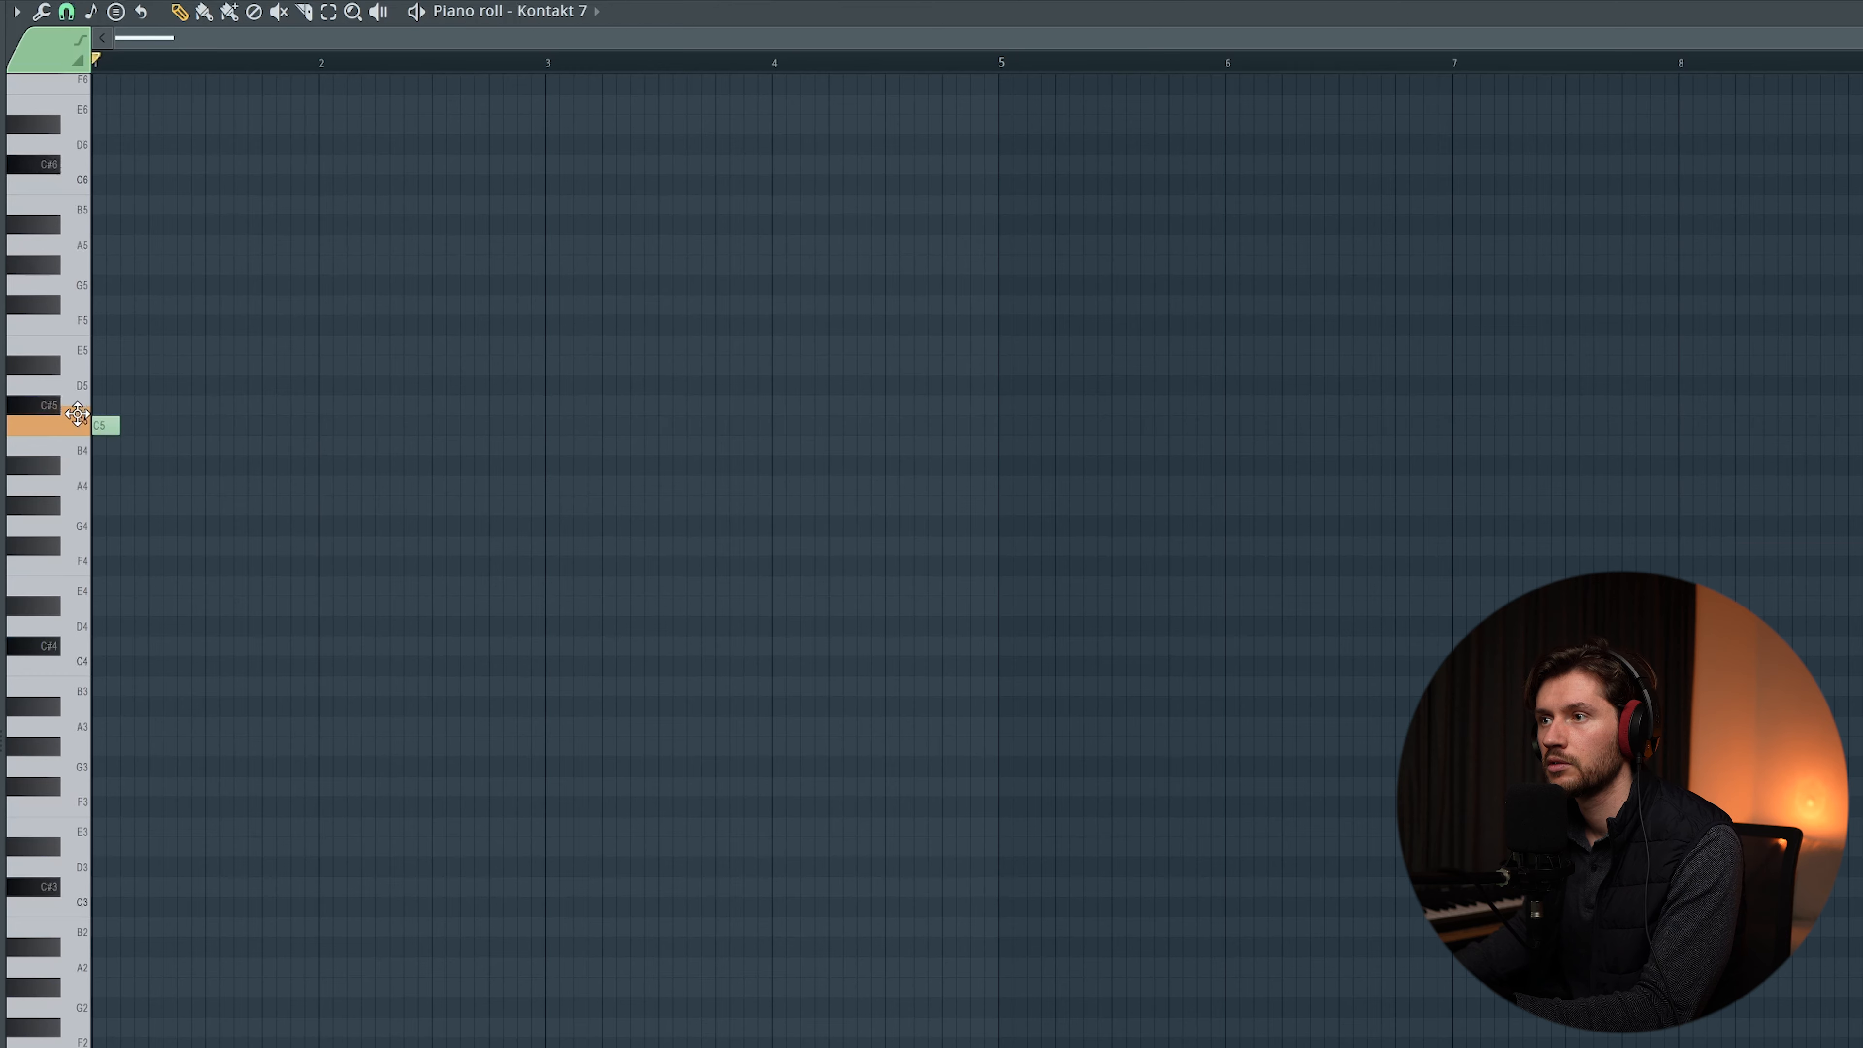
{"action": "scroll", "coordinate": [178, 594], "scroll_direction": "up", "scroll_amount": 2}
{"action": "left_click_drag", "start_coordinate": [115, 518], "coordinate": [205, 521]}
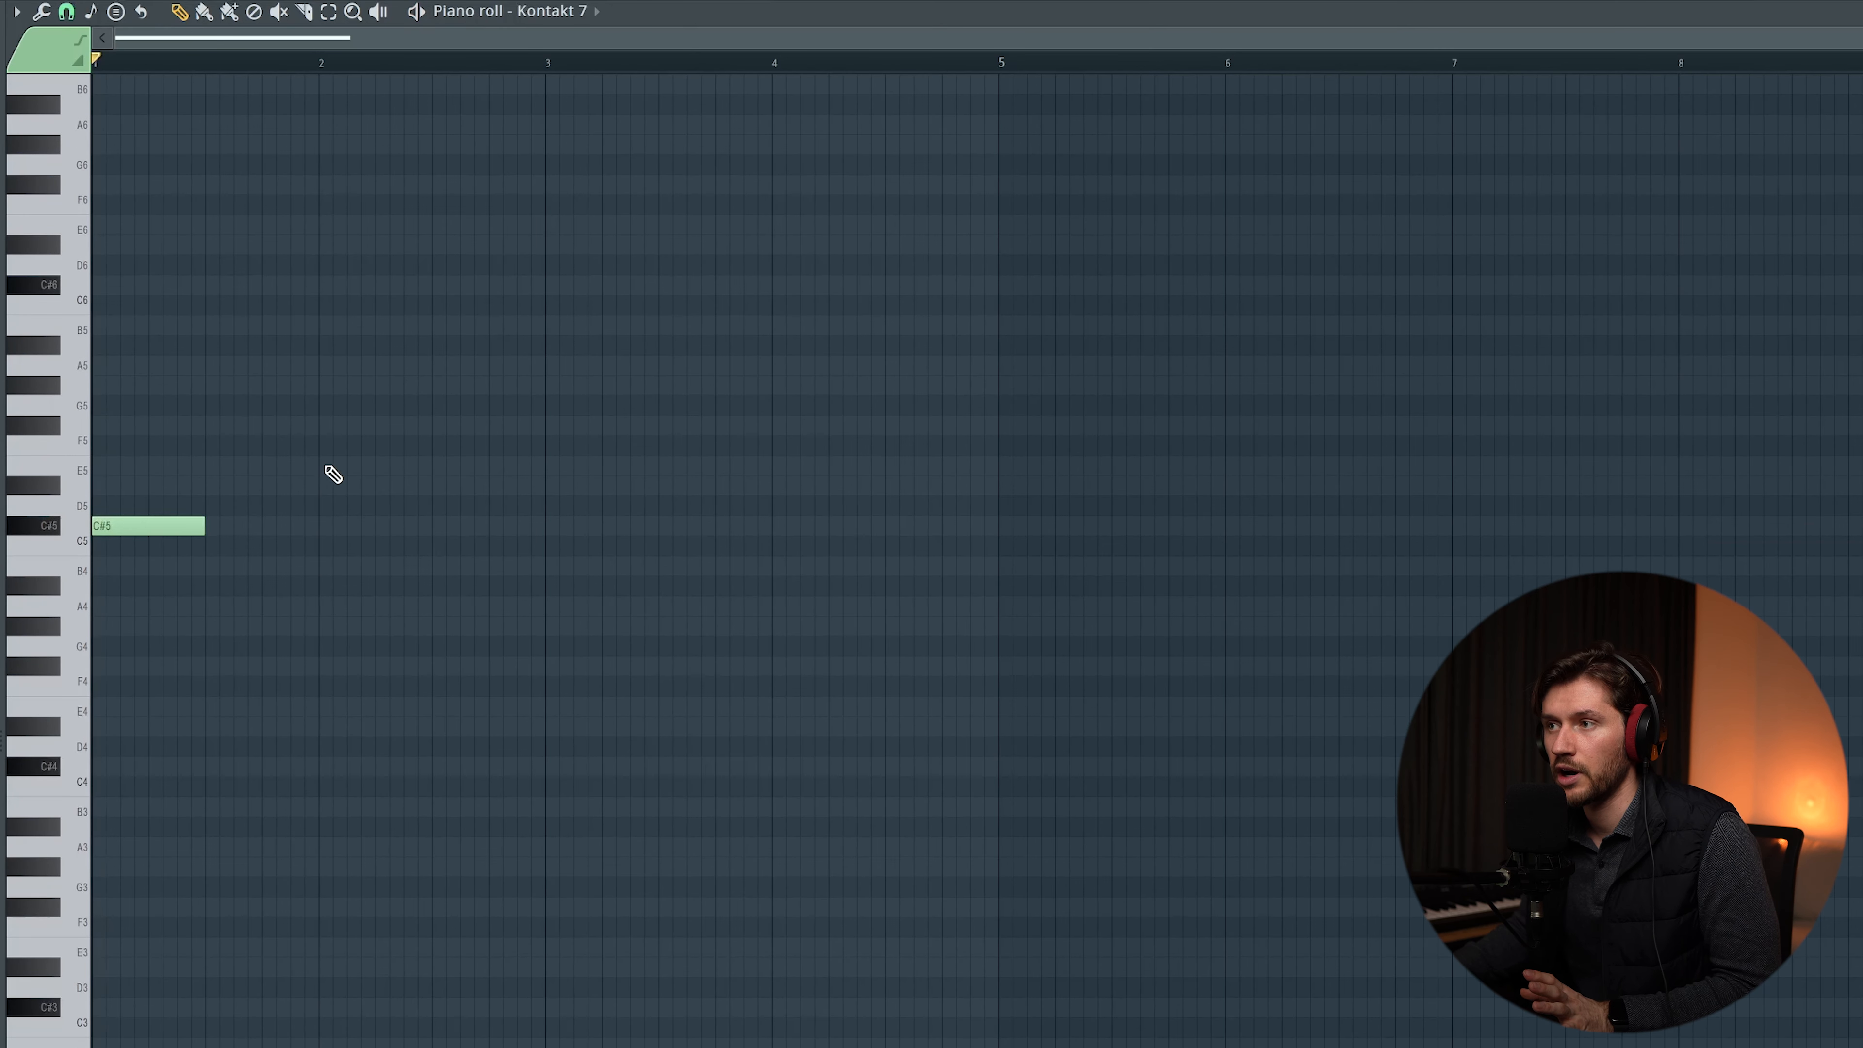
{"action": "scroll", "coordinate": [334, 551], "scroll_direction": "up", "scroll_amount": 1}
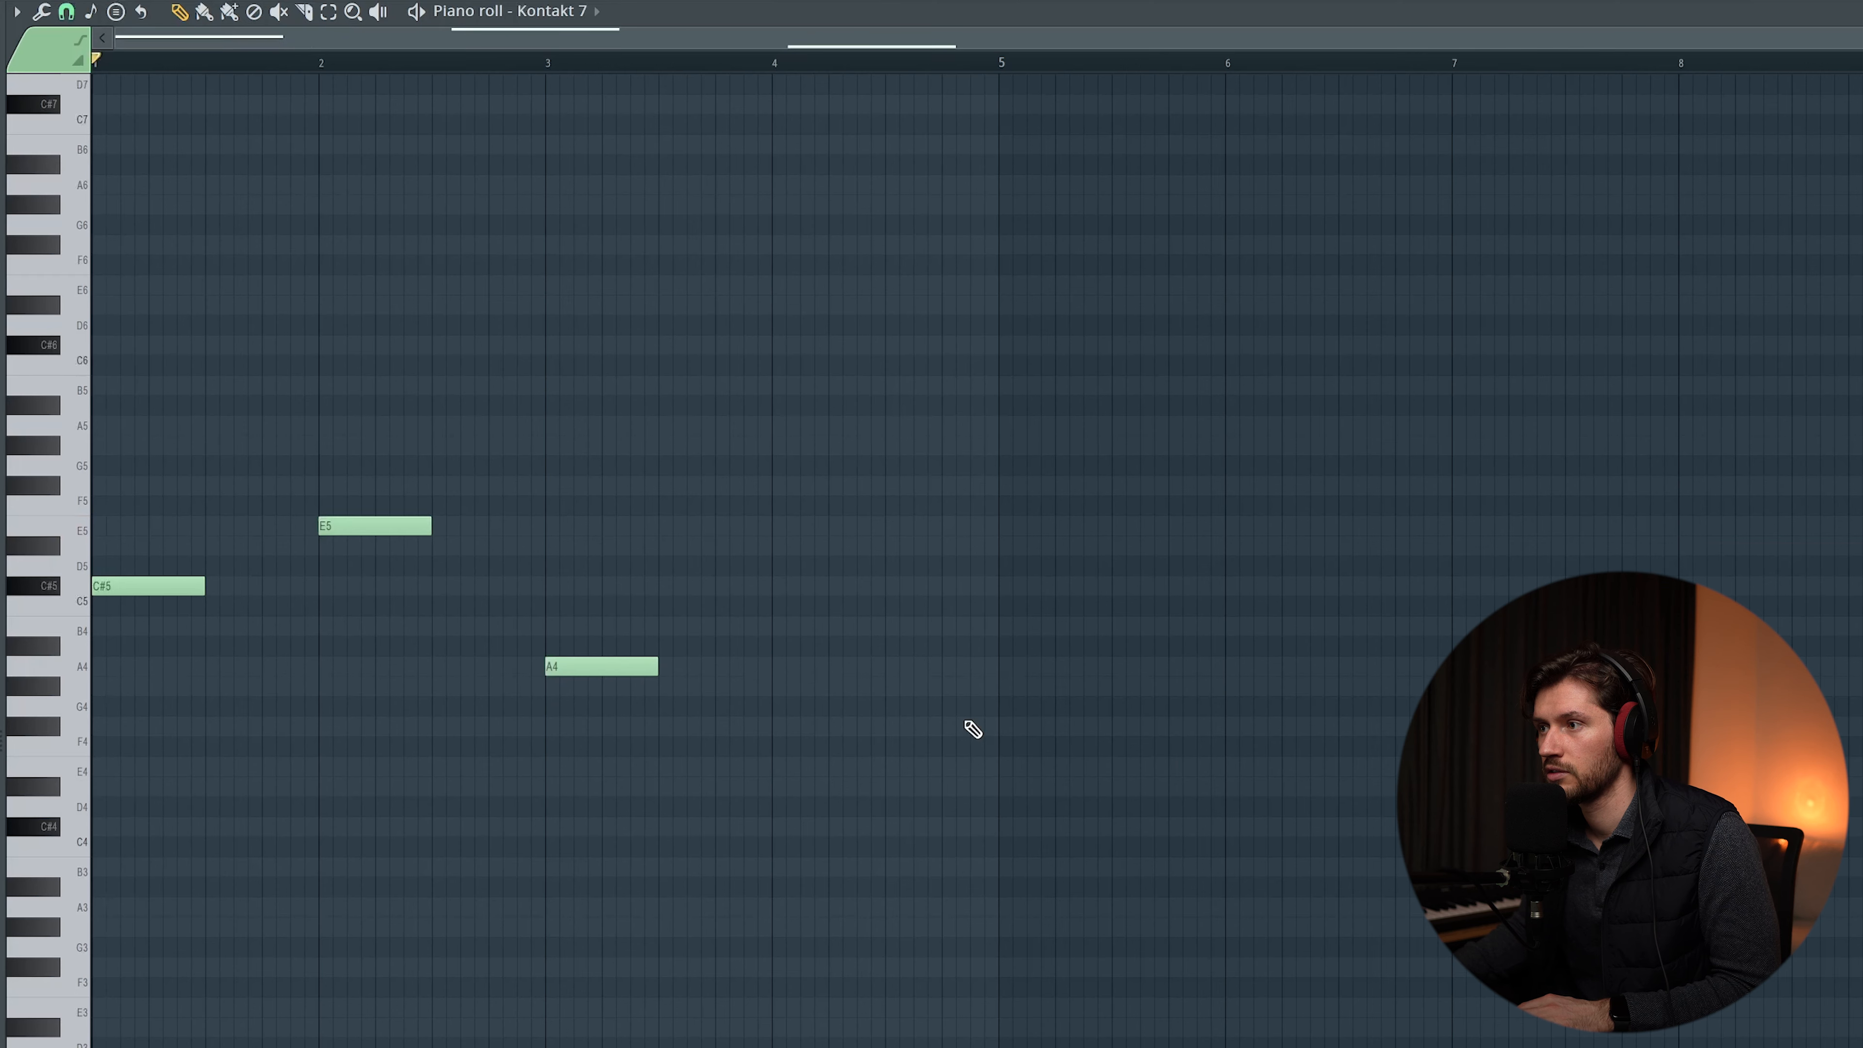
{"action": "key", "text": "space"}
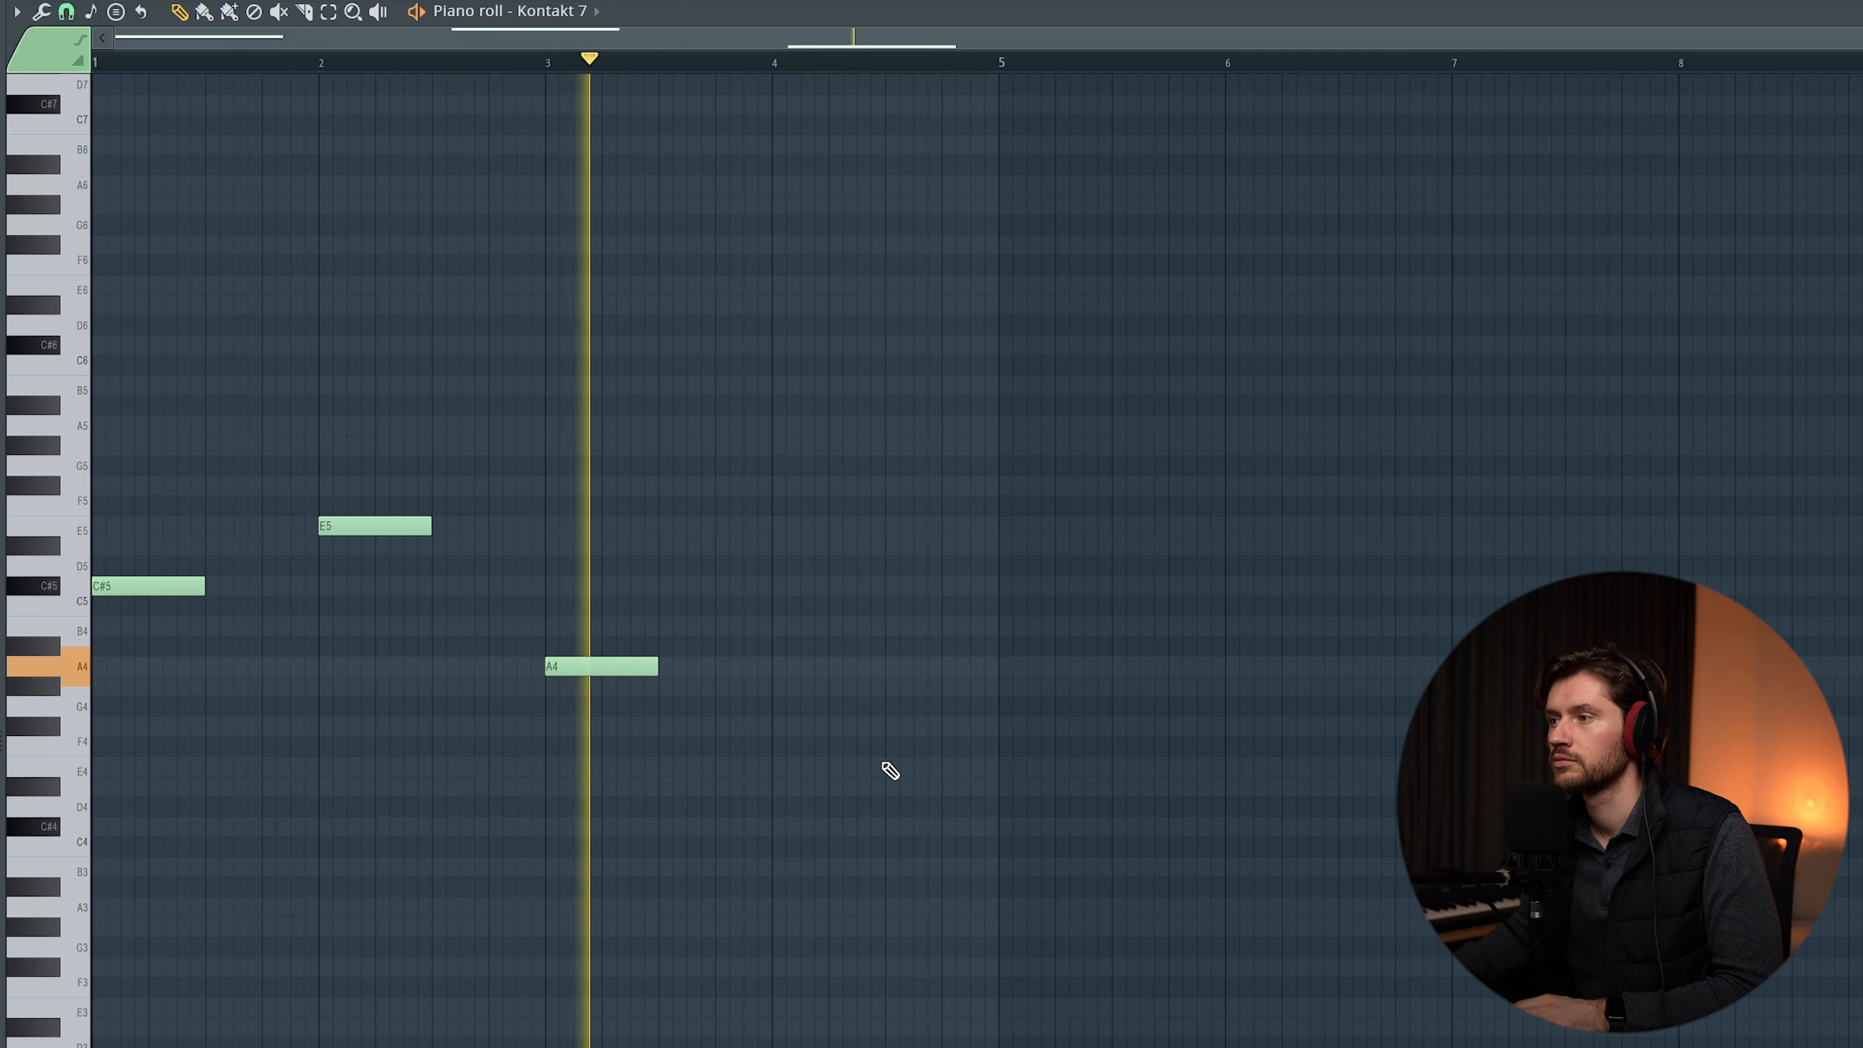
{"action": "key", "text": "space"}
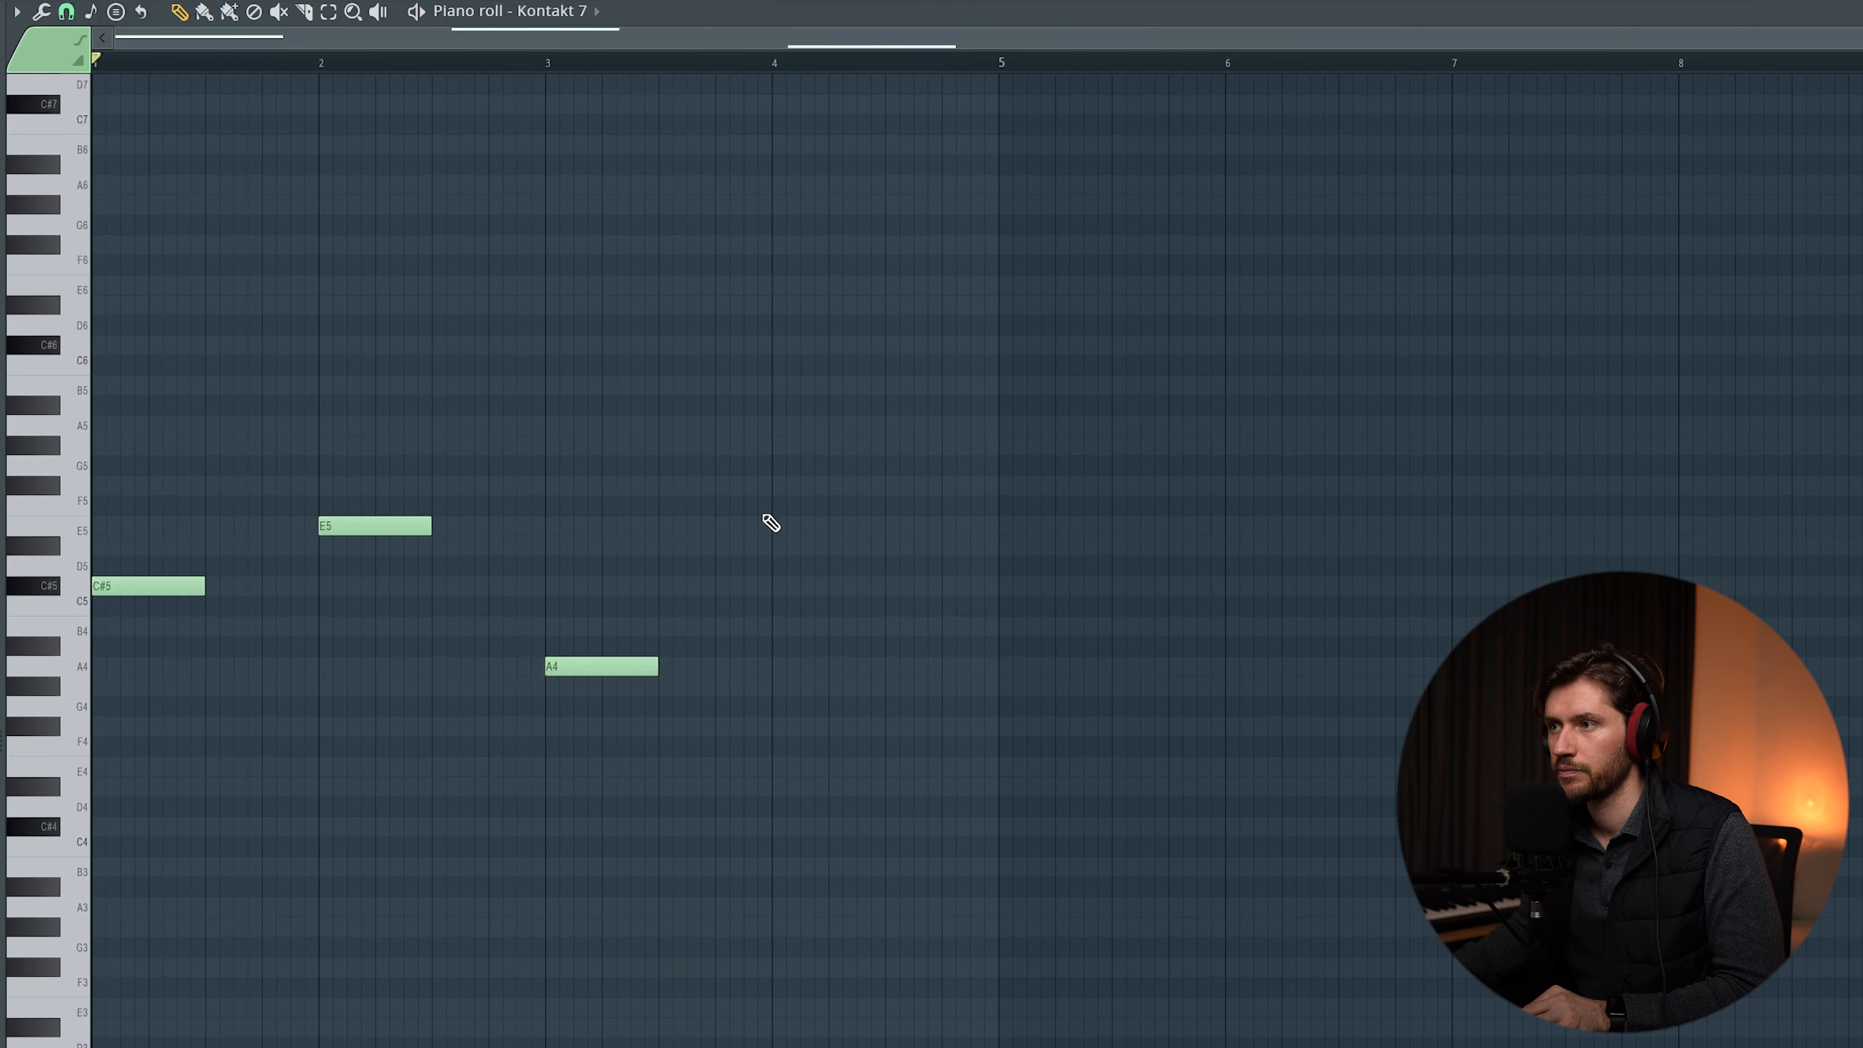
Step: Duplicate the three root notes up to G#5, B5 and E5, offset slightly after the originals, and play the result
{"action": "left_click_drag", "start_coordinate": [795, 475], "coordinate": [205, 735], "text": "ctrl"}
{"action": "scroll", "coordinate": [205, 734], "scroll_direction": "up", "scroll_amount": 1}
{"action": "key", "text": "ctrl+c"}
{"action": "key", "text": "ctrl+v"}
{"action": "key", "text": "shift+Right"}
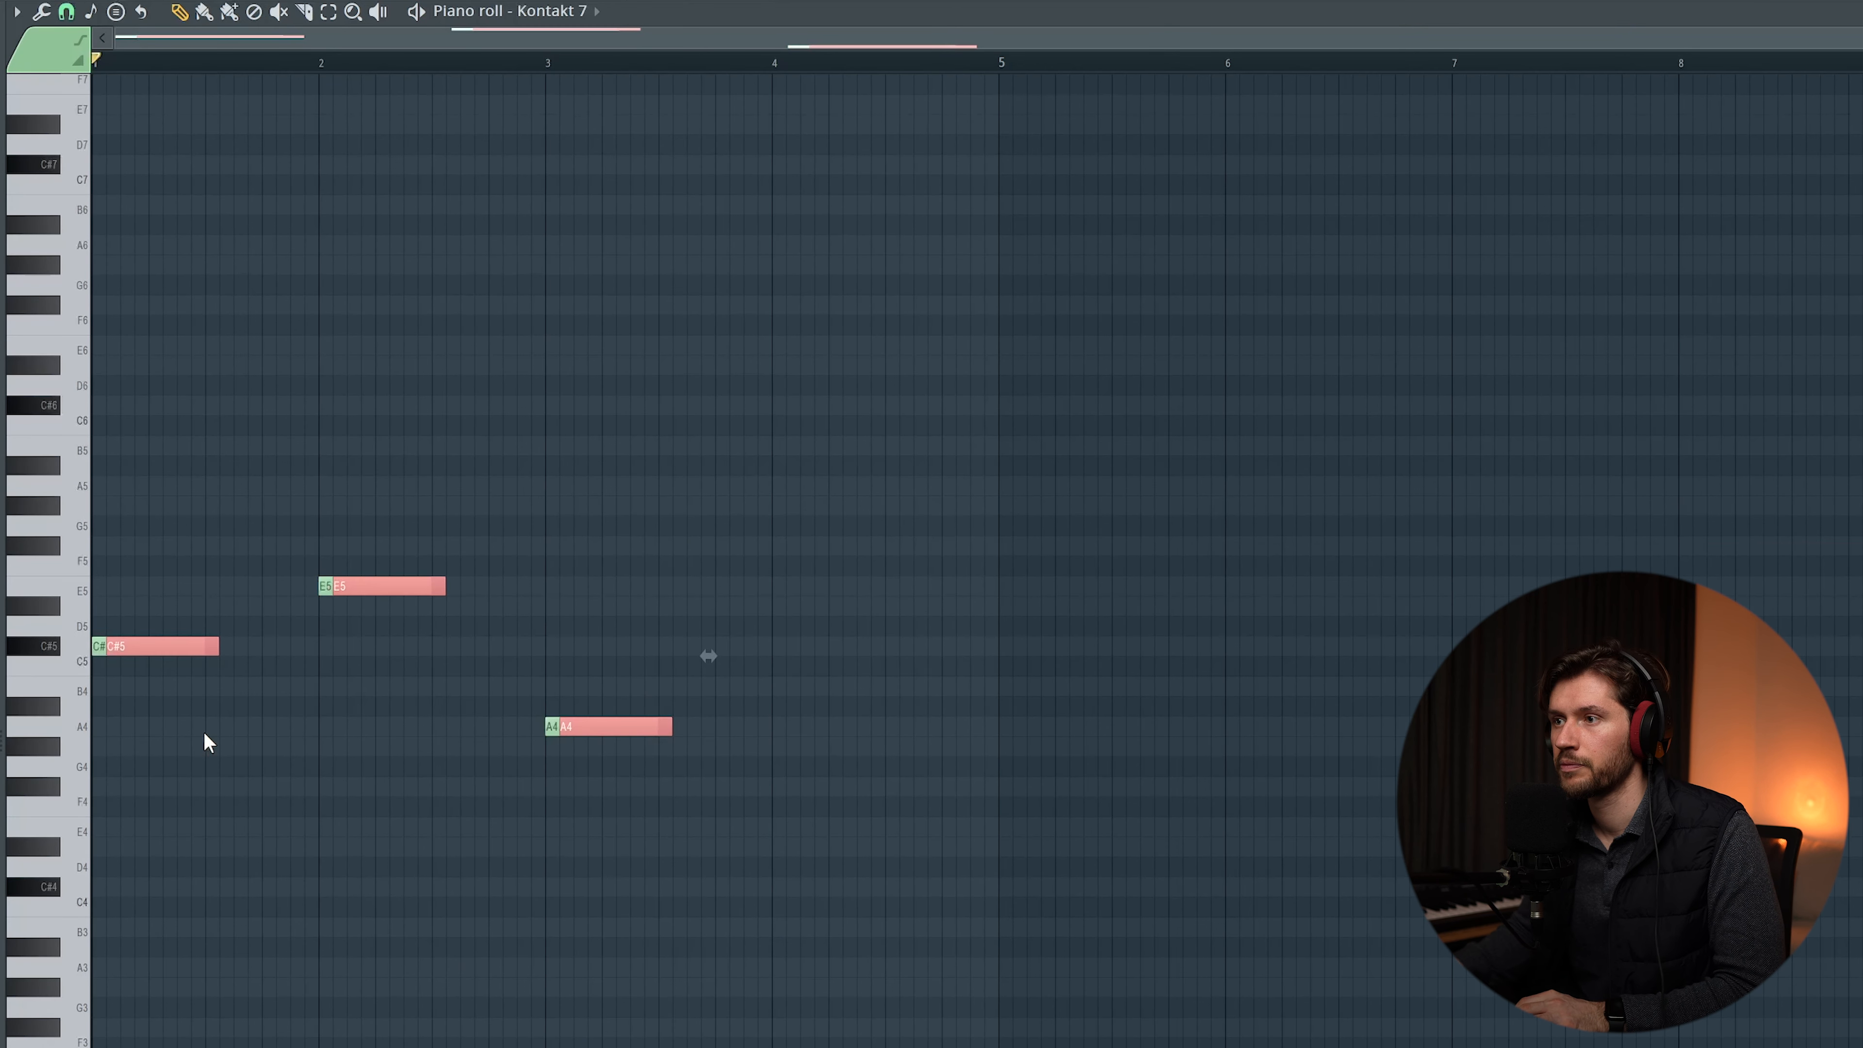
{"action": "left_click_drag", "start_coordinate": [154, 652], "coordinate": [168, 495]}
{"action": "key", "text": "space"}
{"action": "key", "text": "space"}
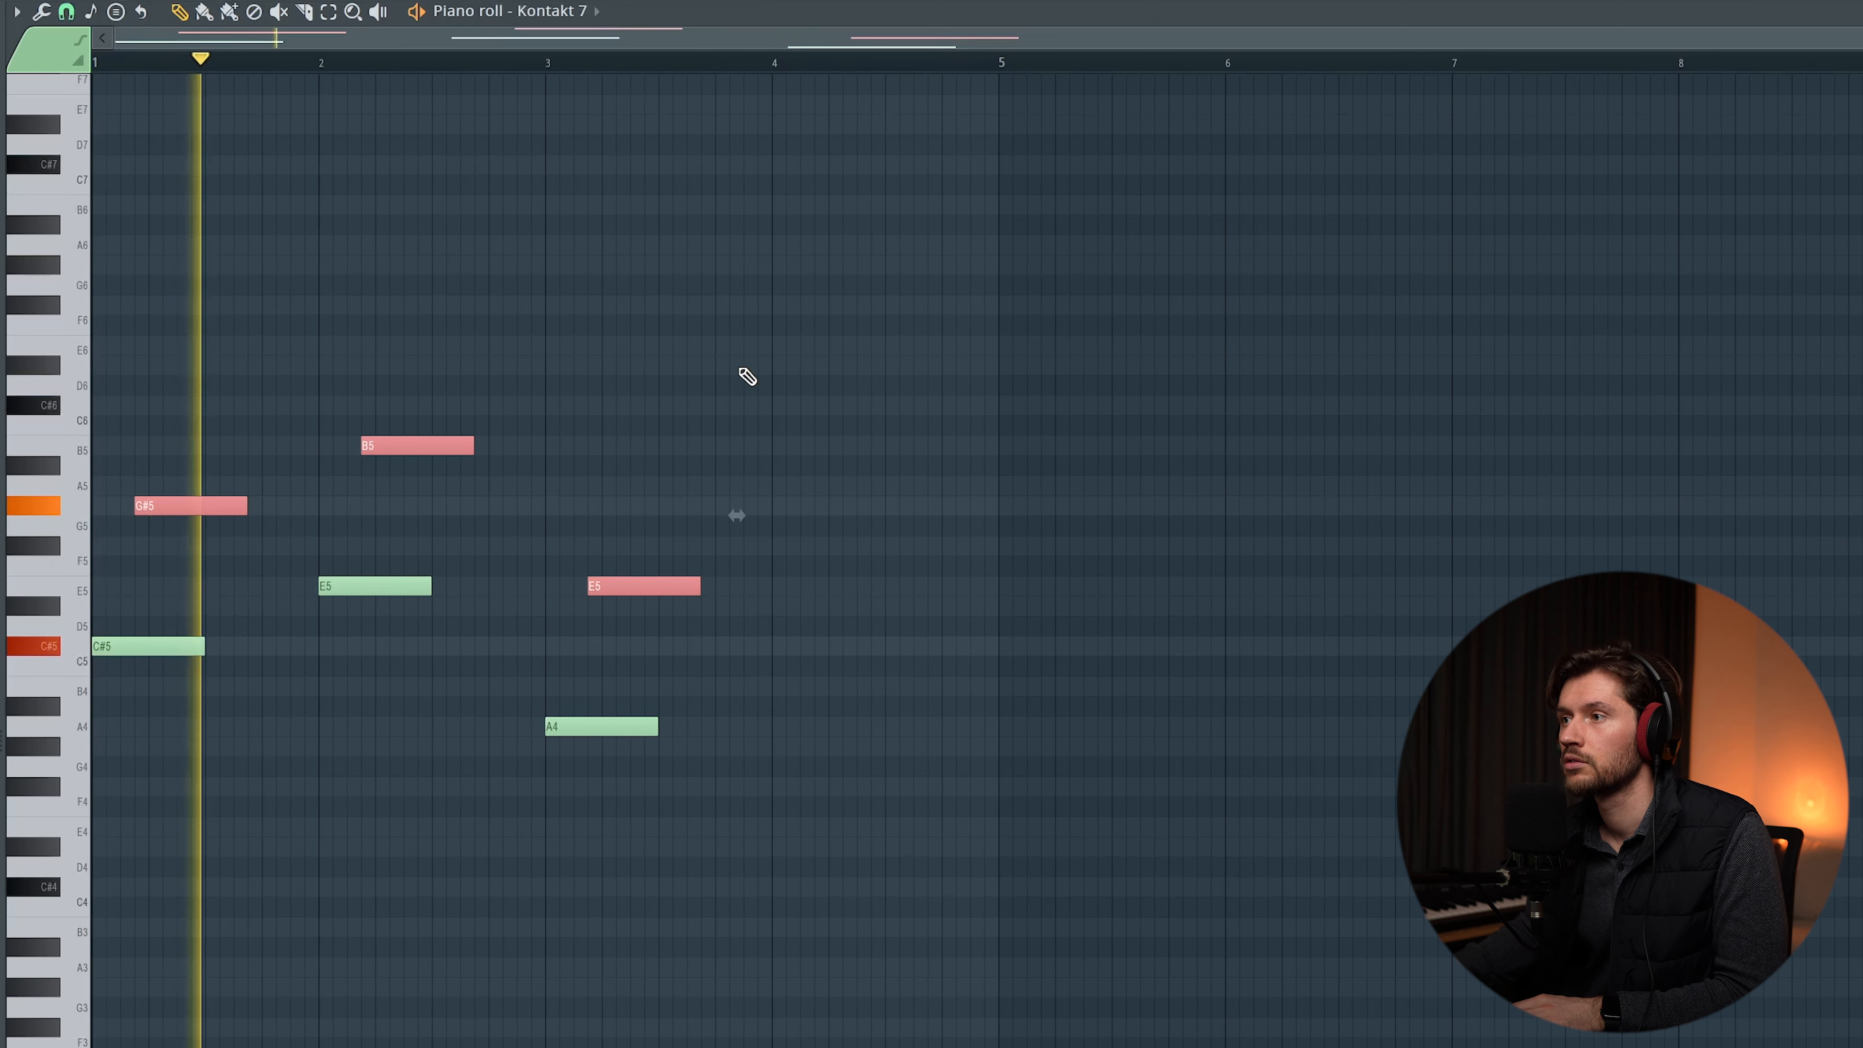
{"action": "left_click", "coordinate": [741, 372], "text": "ctrl"}
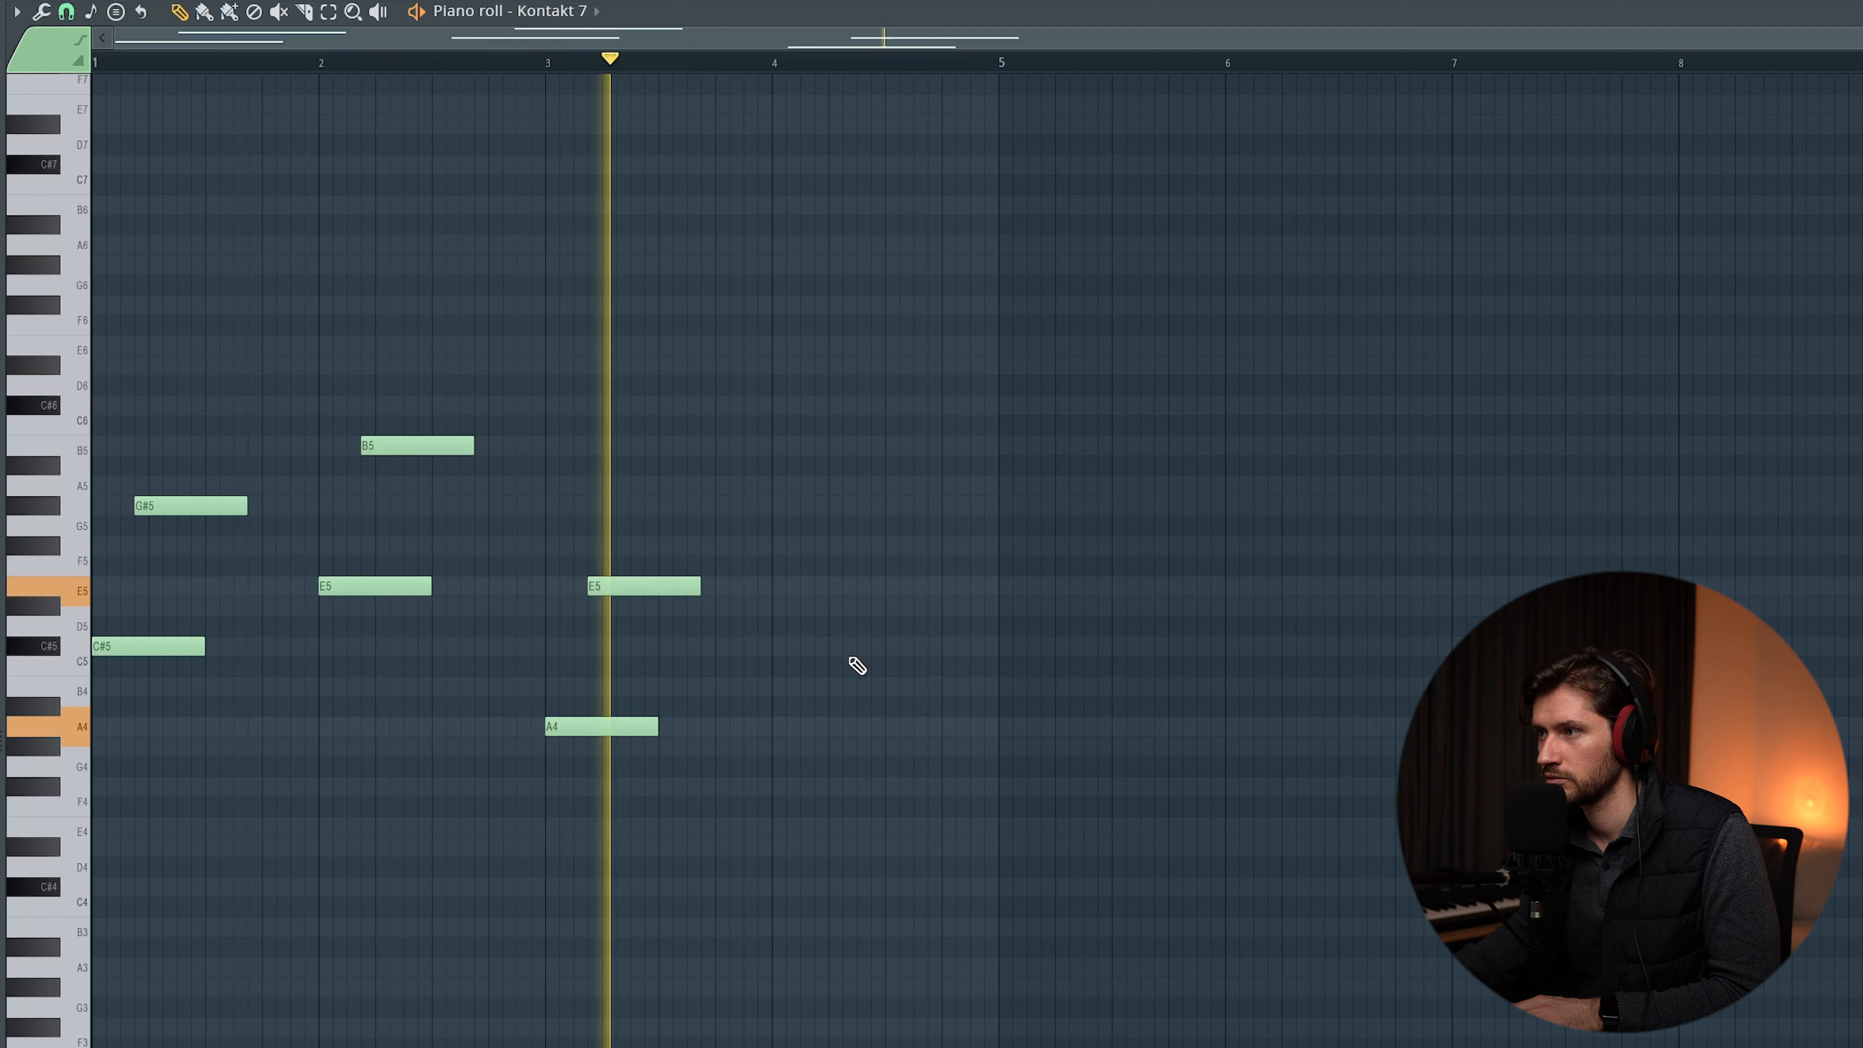
{"action": "key", "text": "space"}
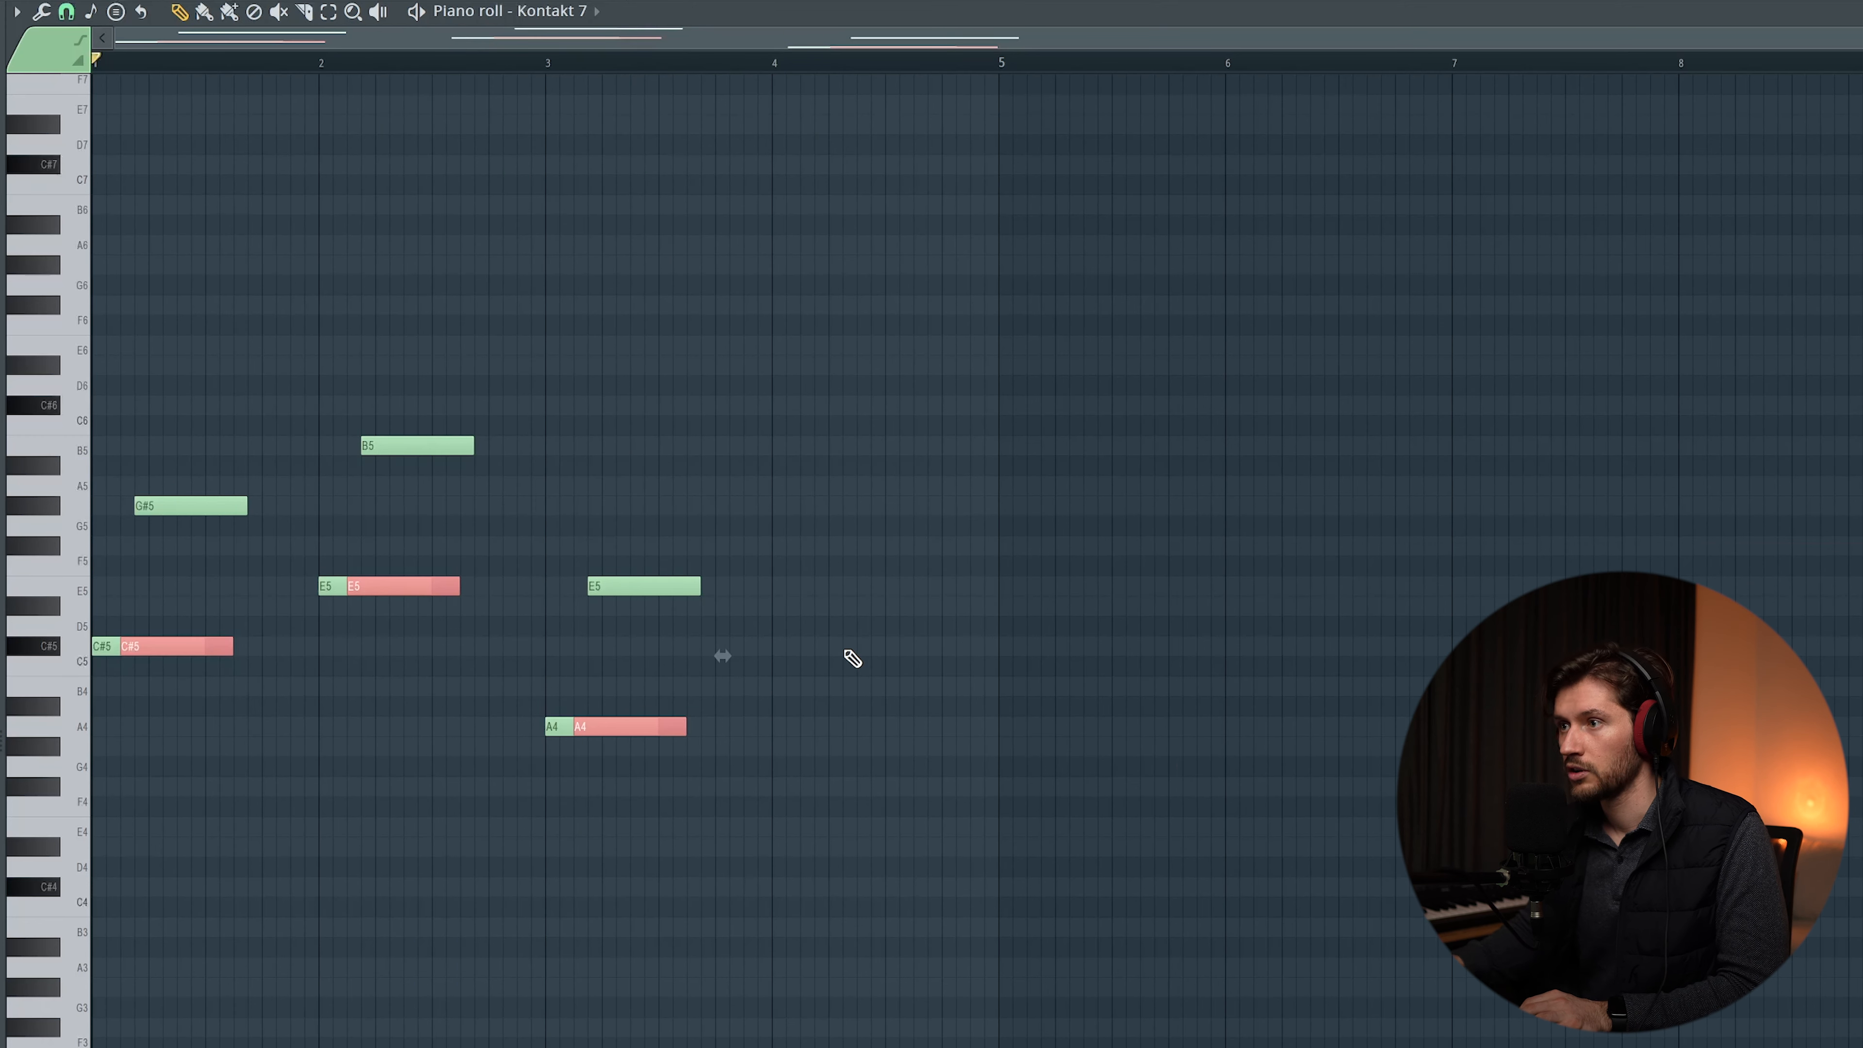
Step: Duplicate the three root notes one octave higher as C#6, E6 and A5, starting after the fifths, and listen
{"action": "left_click_drag", "start_coordinate": [36, 624], "coordinate": [106, 632]}
{"action": "key", "text": "ctrl+Up"}
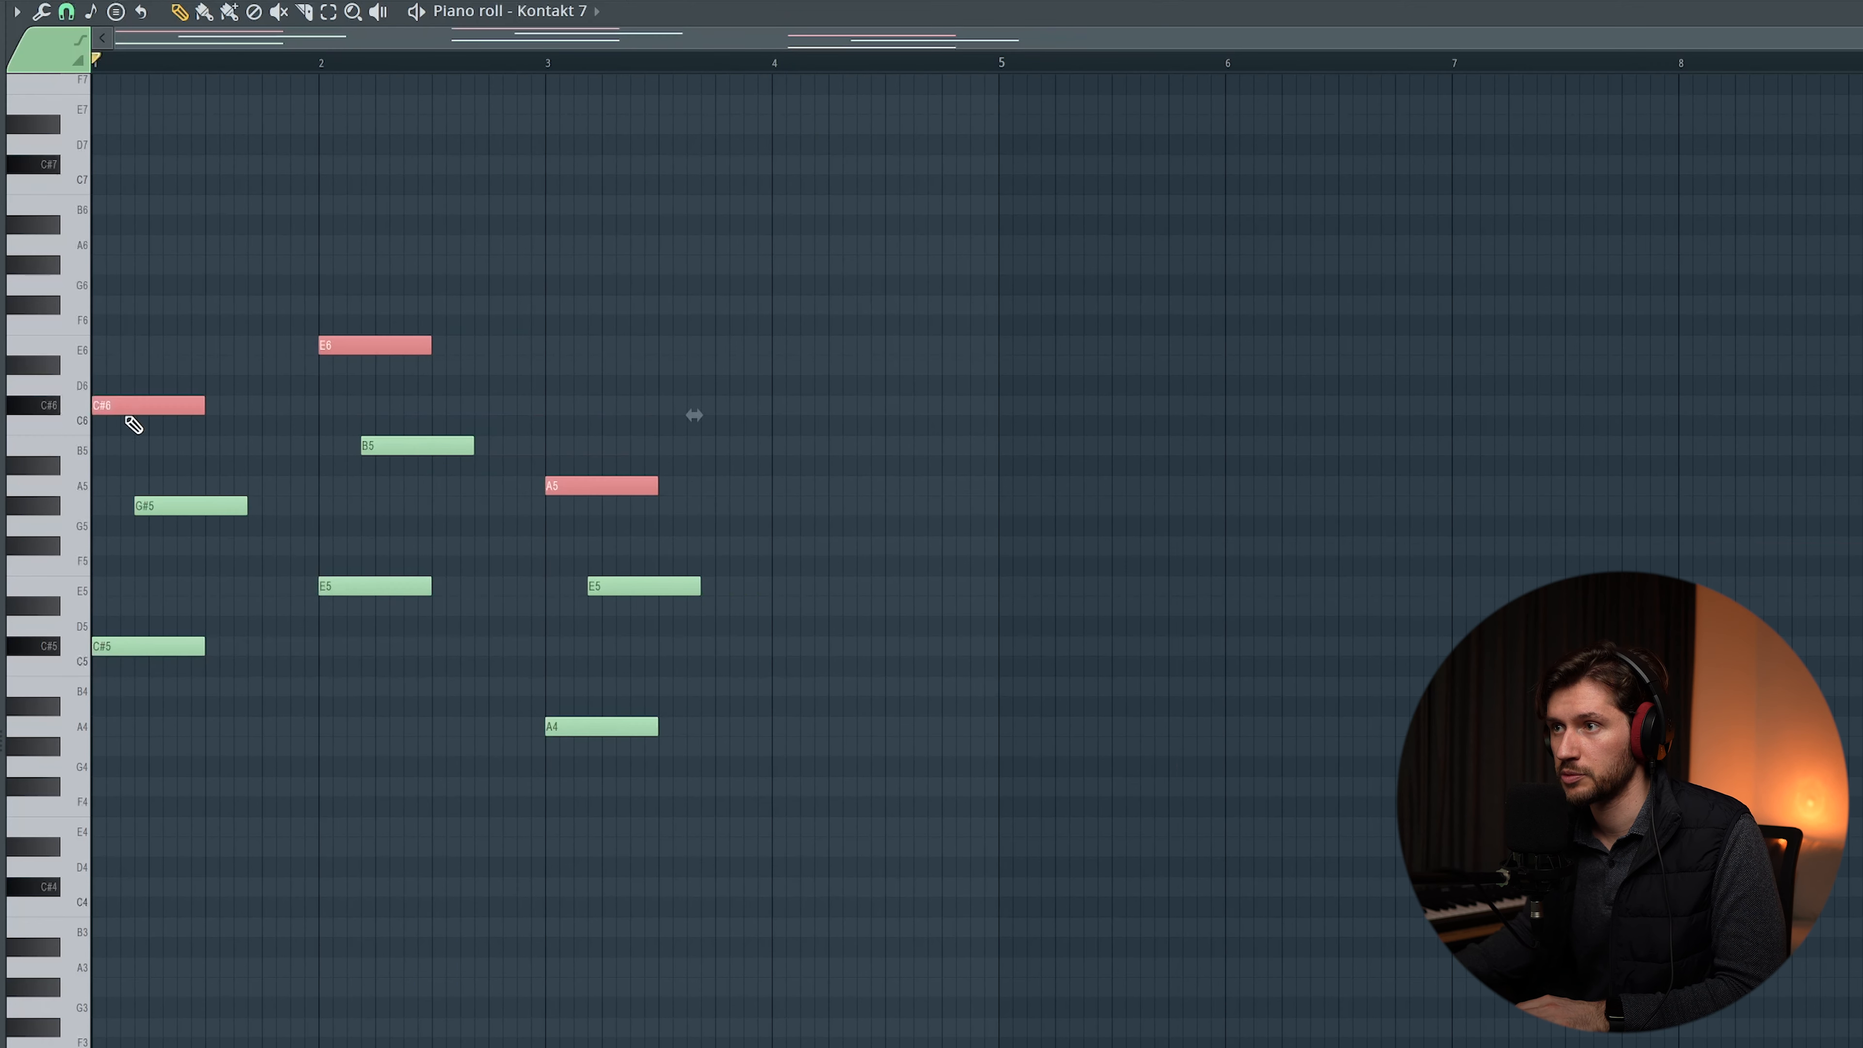
{"action": "left_click_drag", "start_coordinate": [120, 407], "coordinate": [232, 403]}
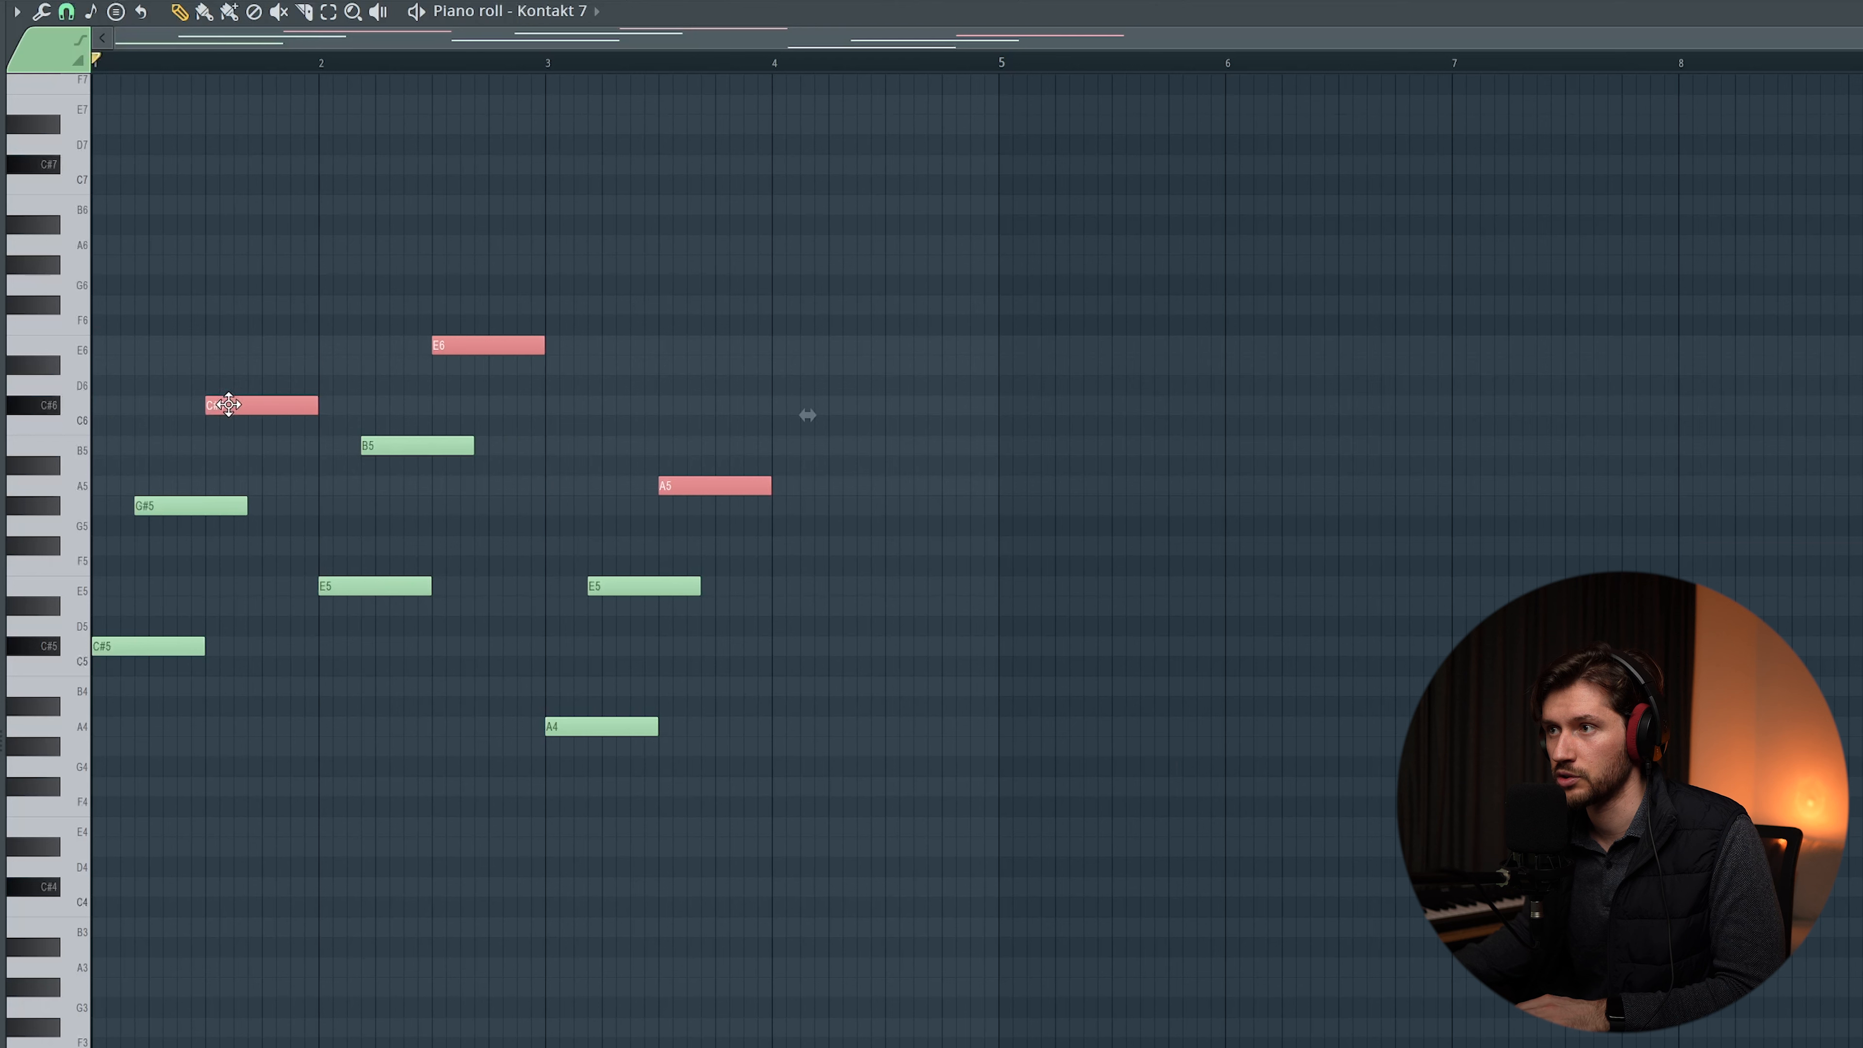
{"action": "key", "text": "space"}
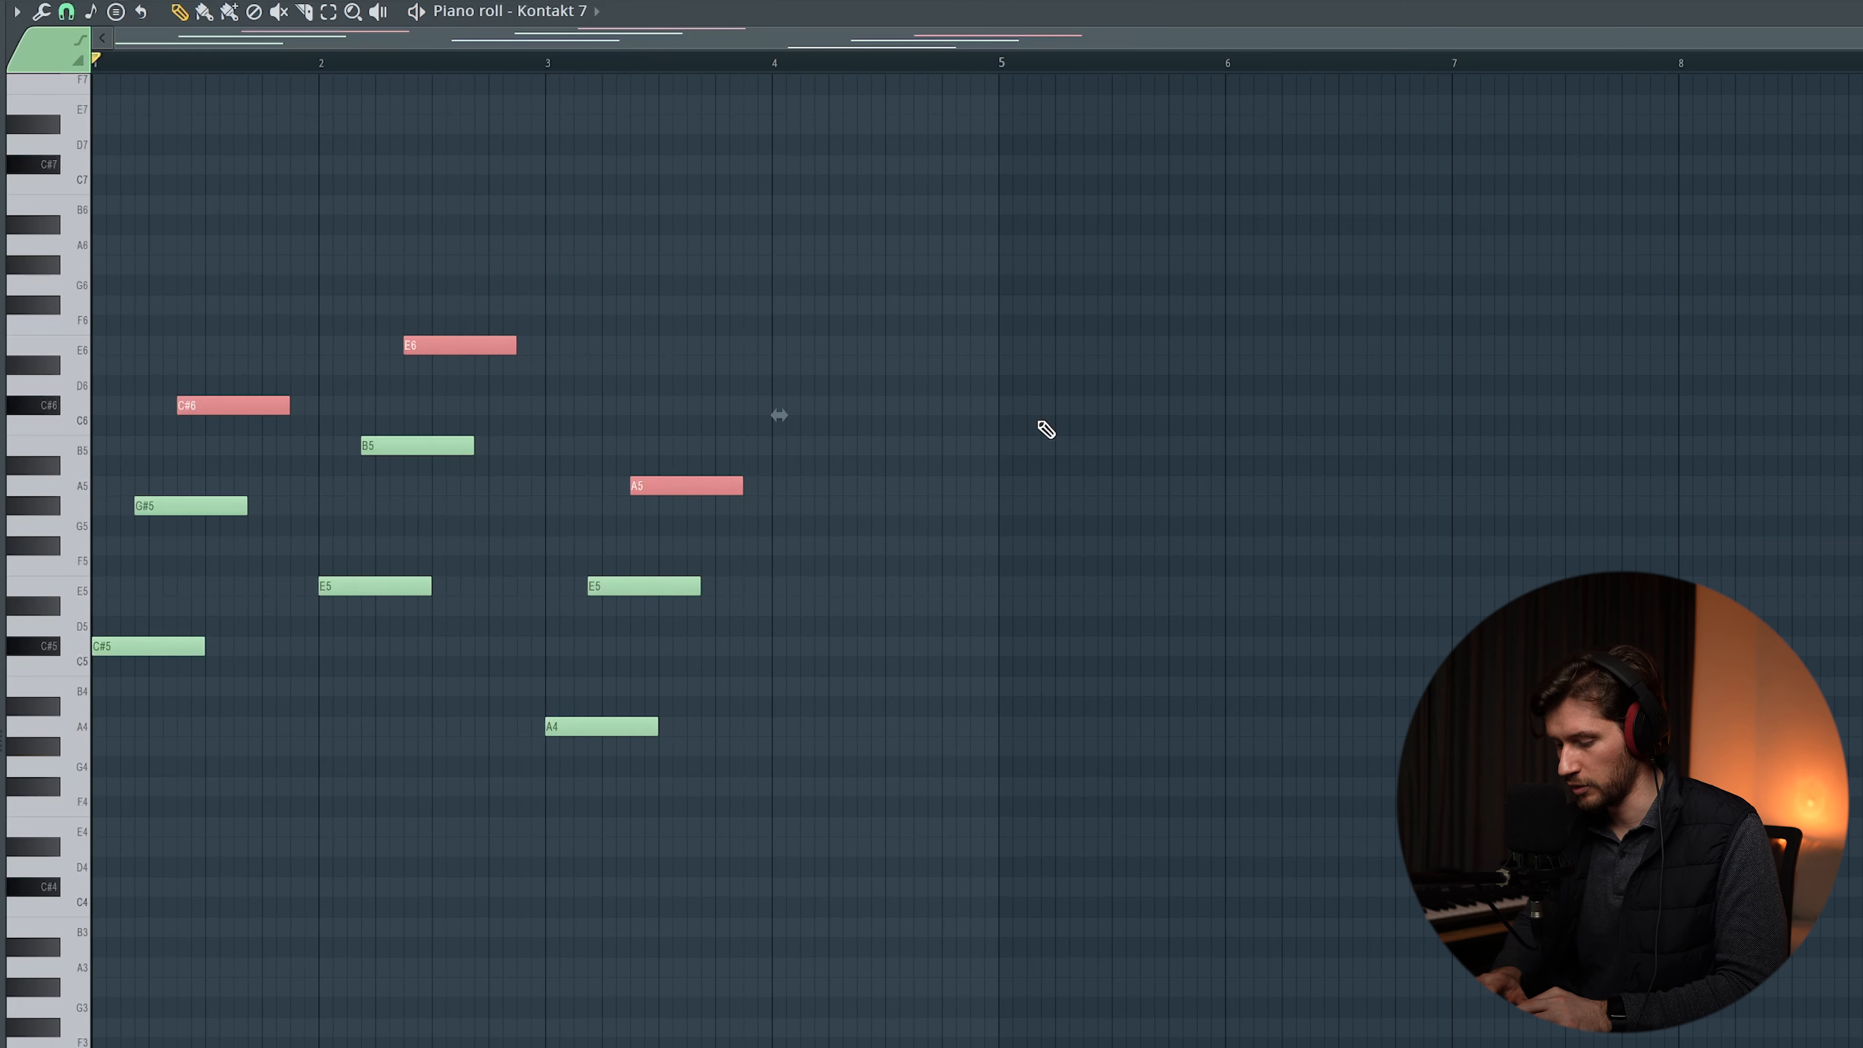
Step: Duplicate the octave notes upward and adjust them to E6, G#6 and C#6 to complete the chords
{"action": "left_click_drag", "start_coordinate": [199, 651], "coordinate": [237, 344]}
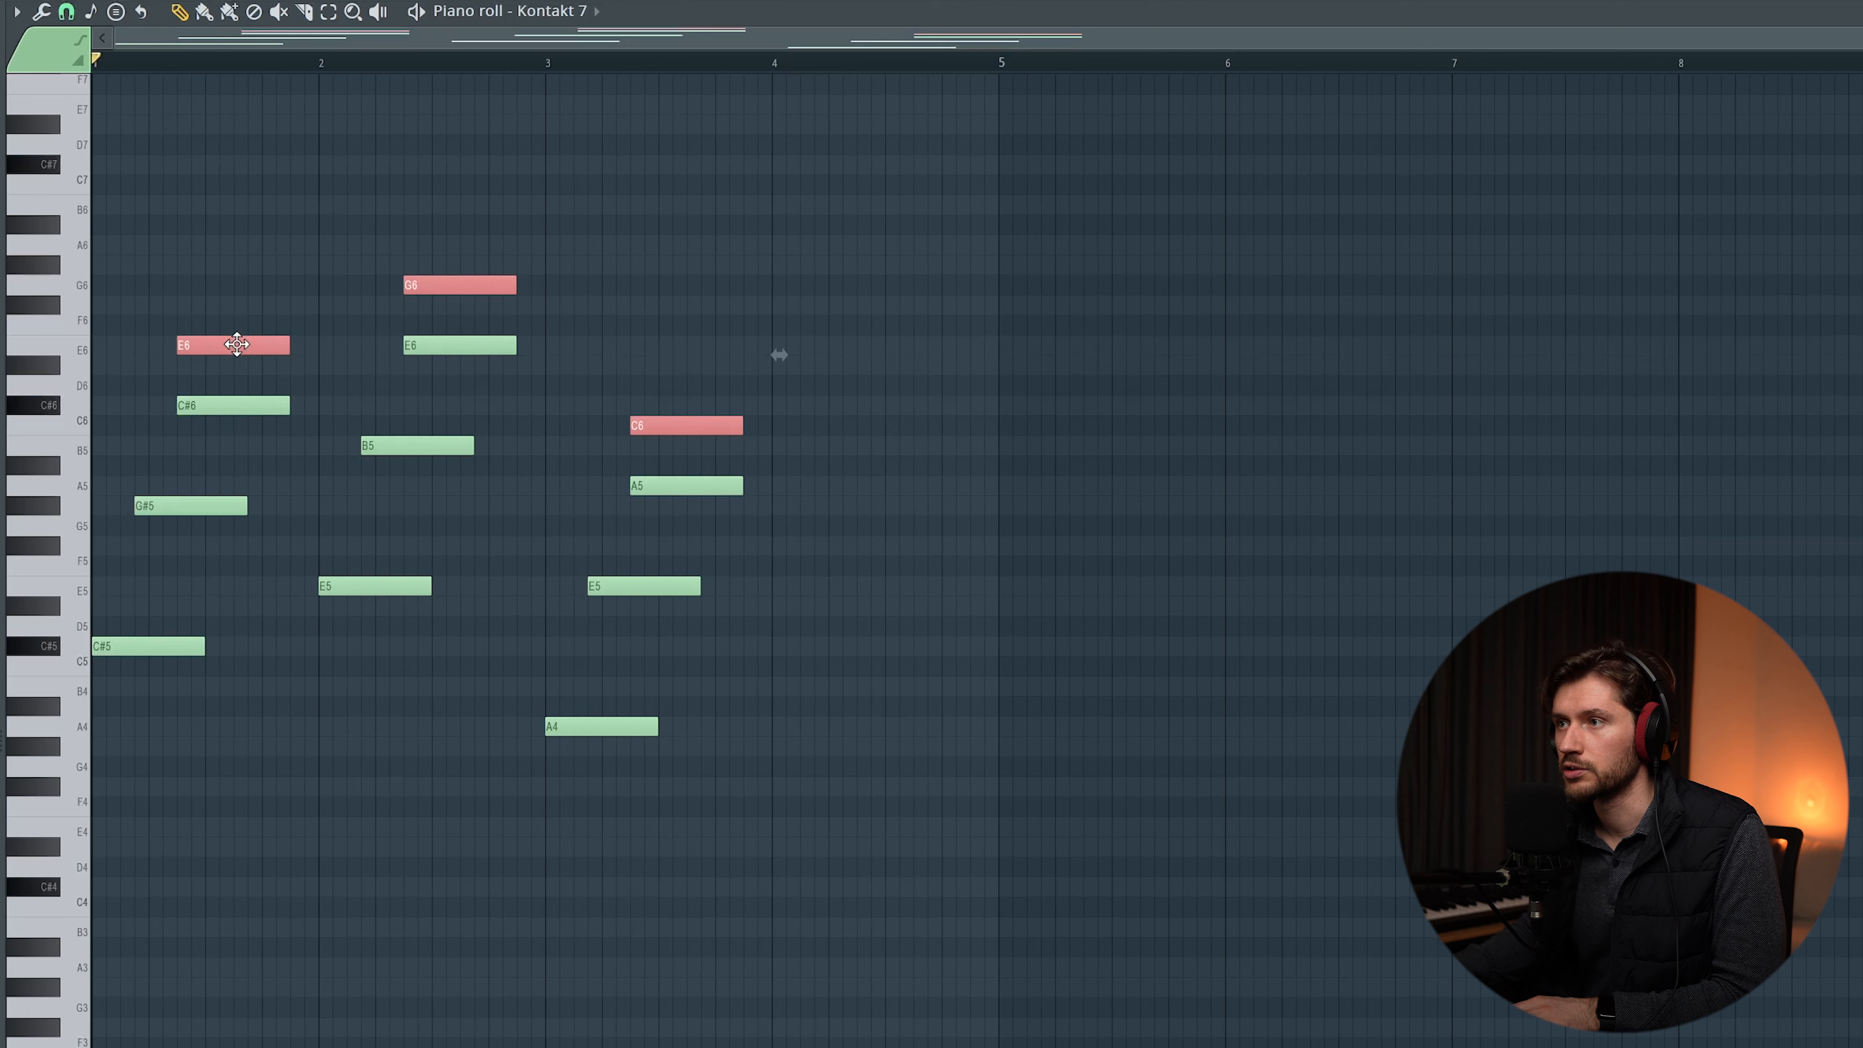
{"action": "left_click_drag", "start_coordinate": [425, 291], "coordinate": [420, 270]}
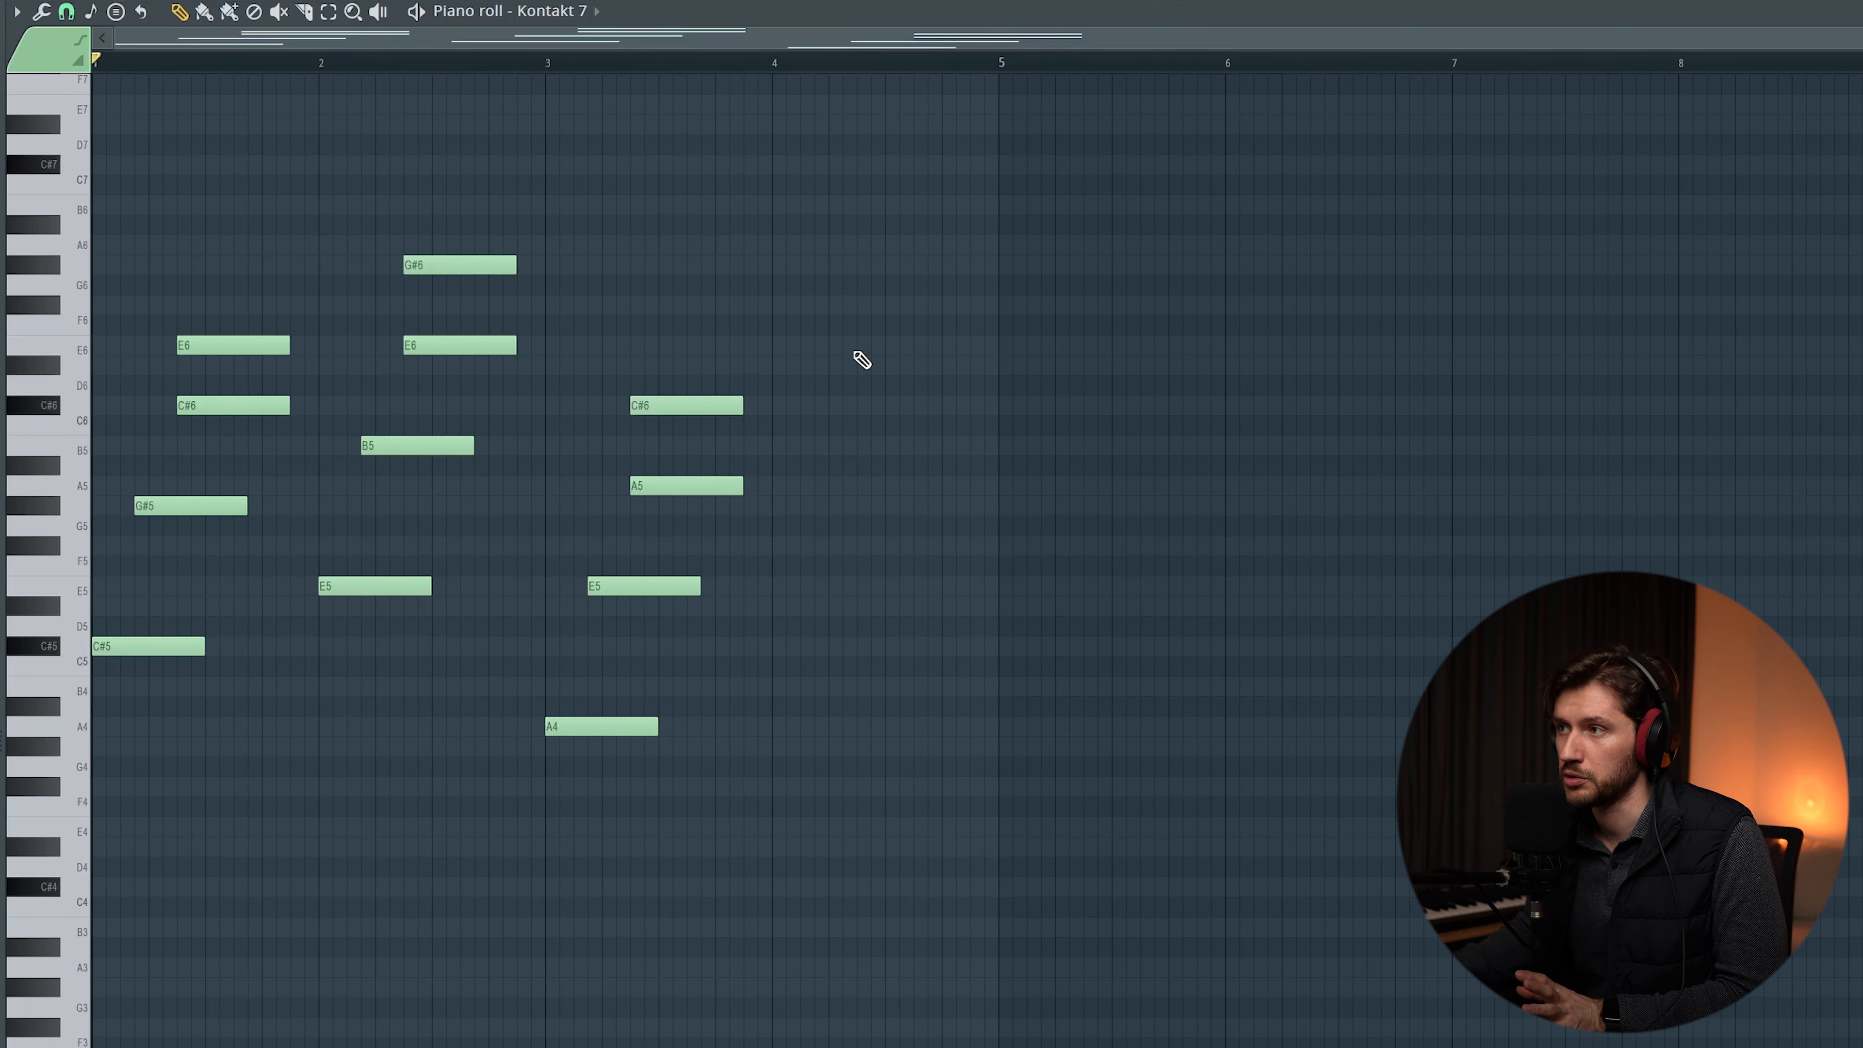
{"action": "key", "text": "space"}
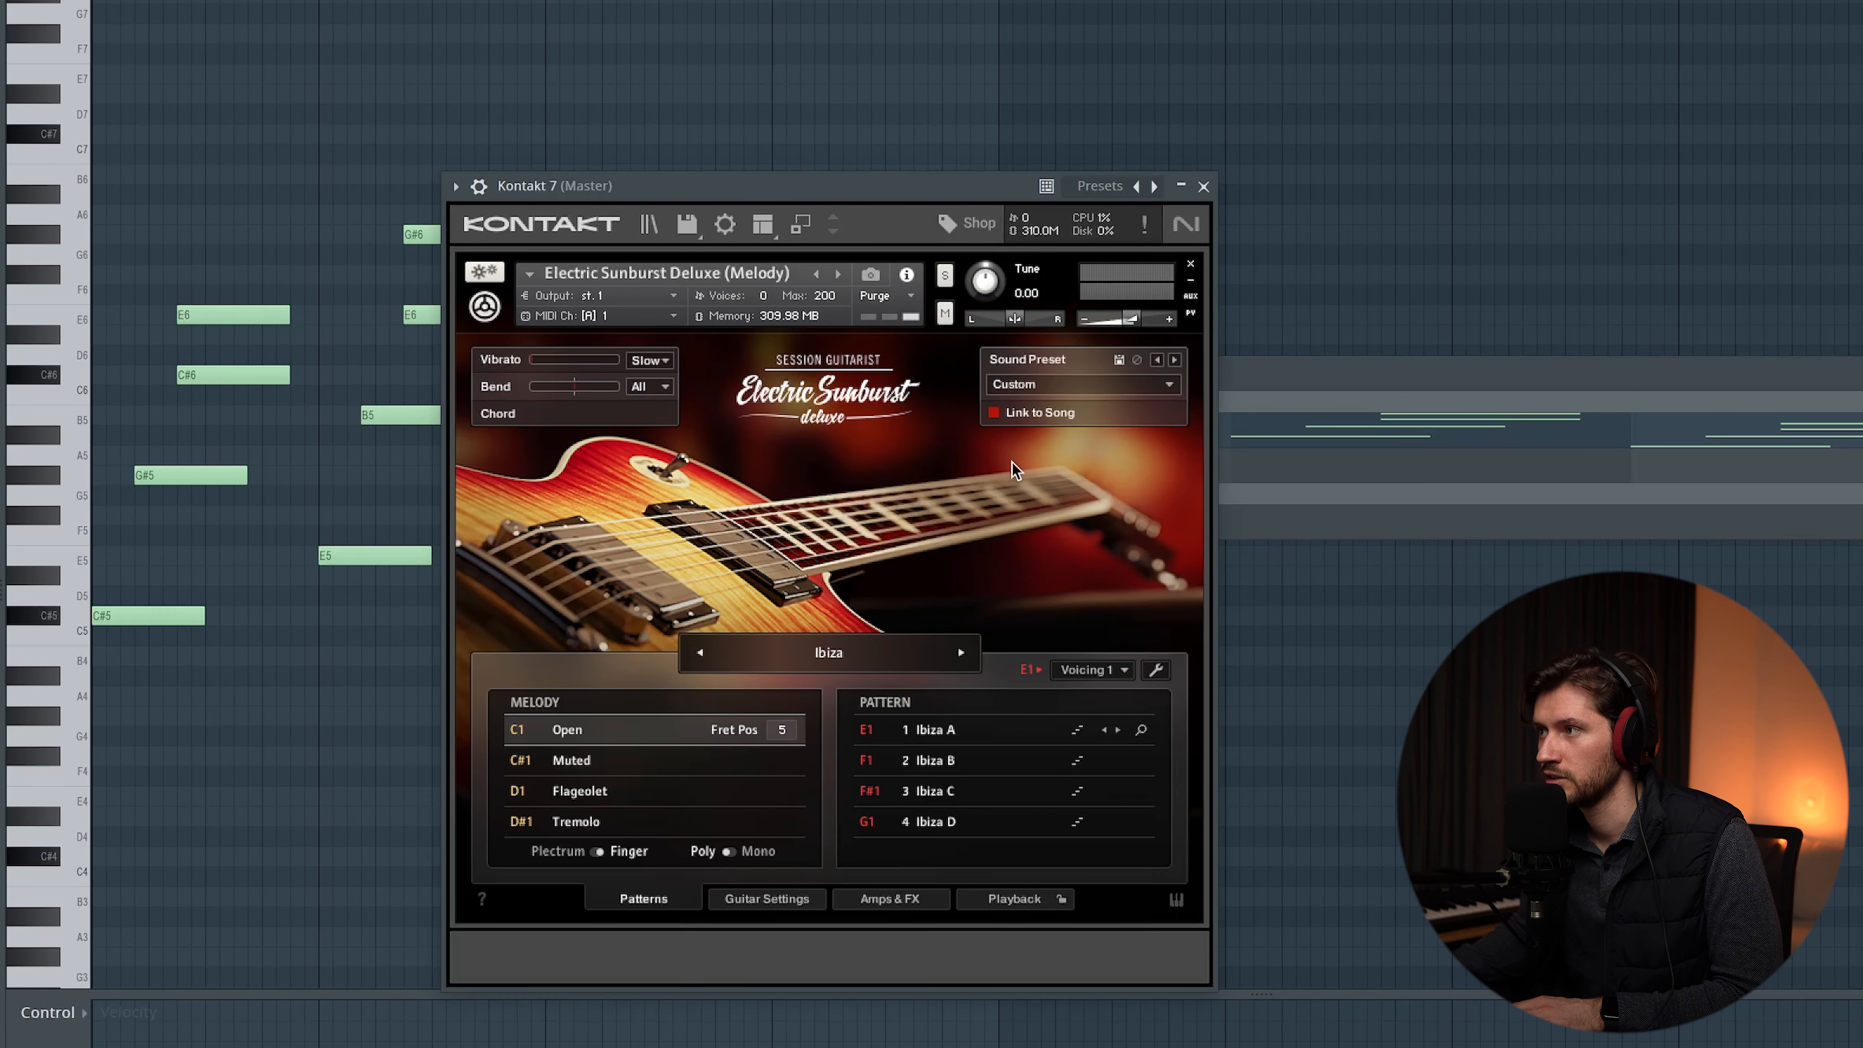
Step: Close the Kontakt window and play the chord pattern back in the piano roll
{"action": "left_click", "coordinate": [1203, 185]}
{"action": "key", "text": "F6"}
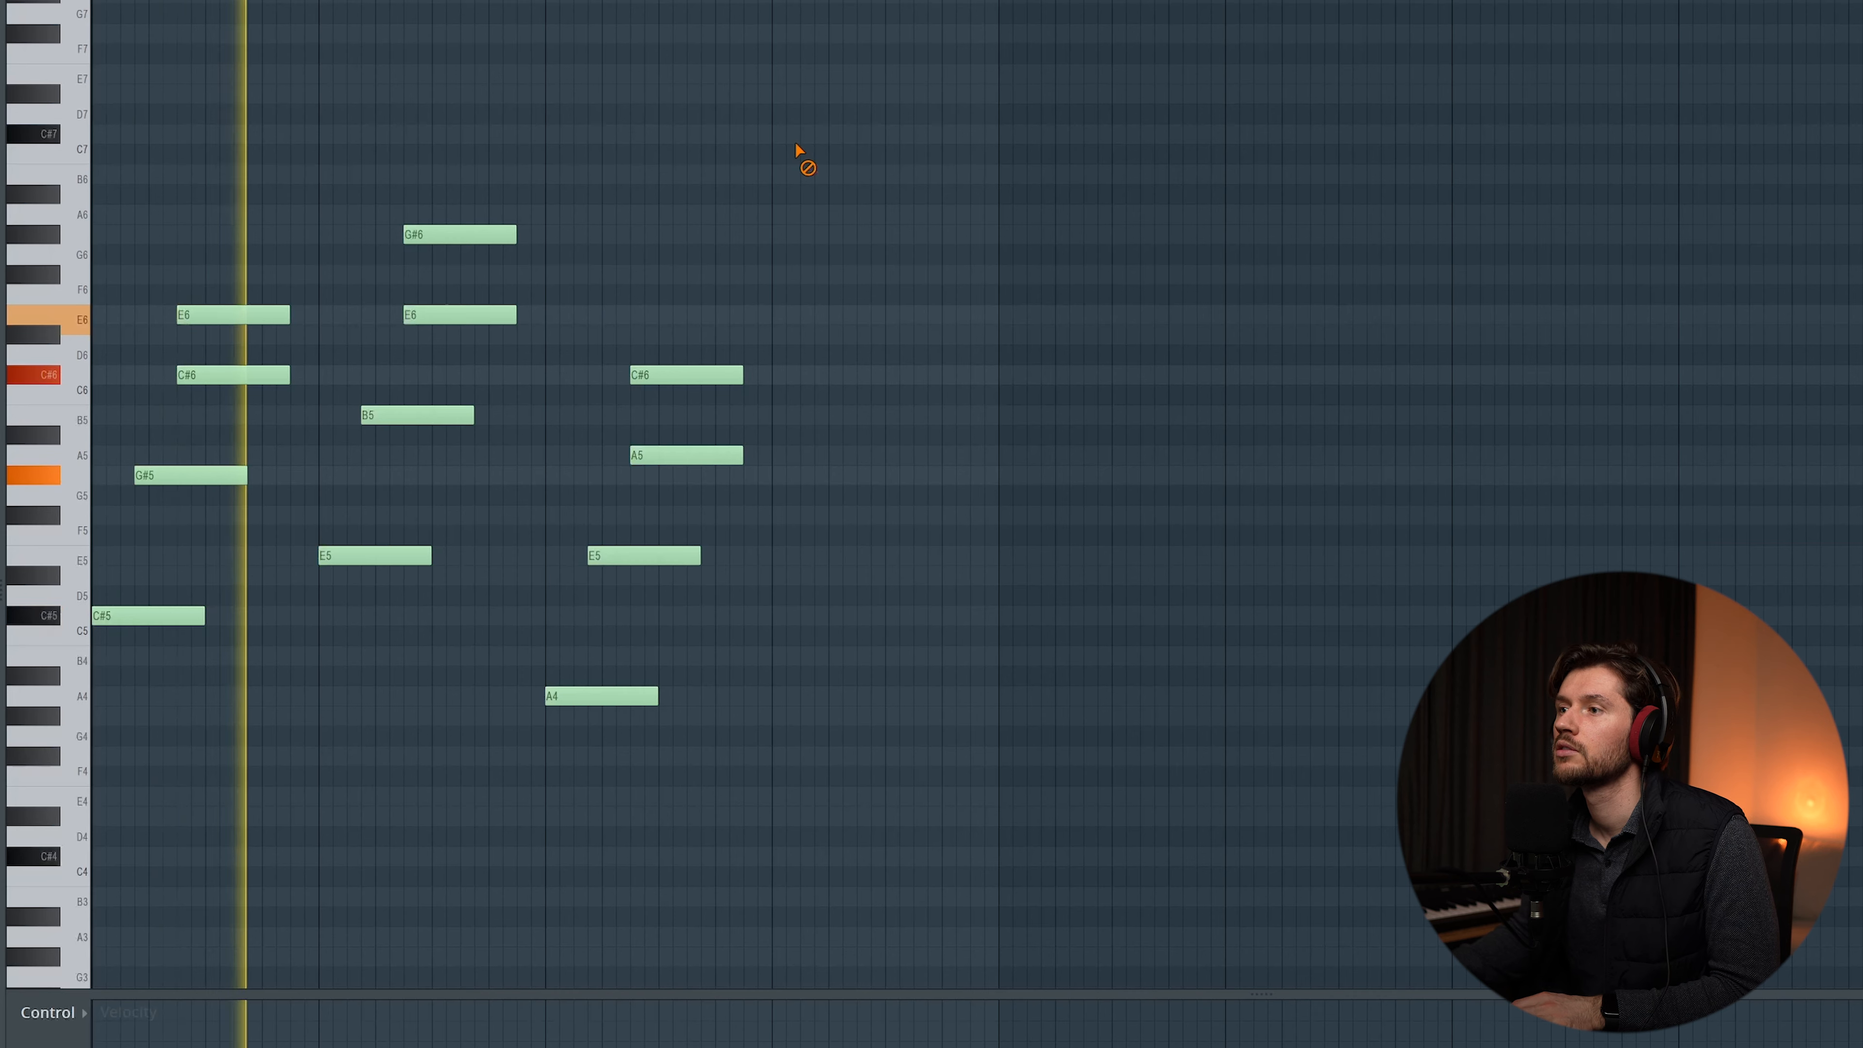
{"action": "scroll", "coordinate": [1173, 366], "scroll_direction": "down", "scroll_amount": 1}
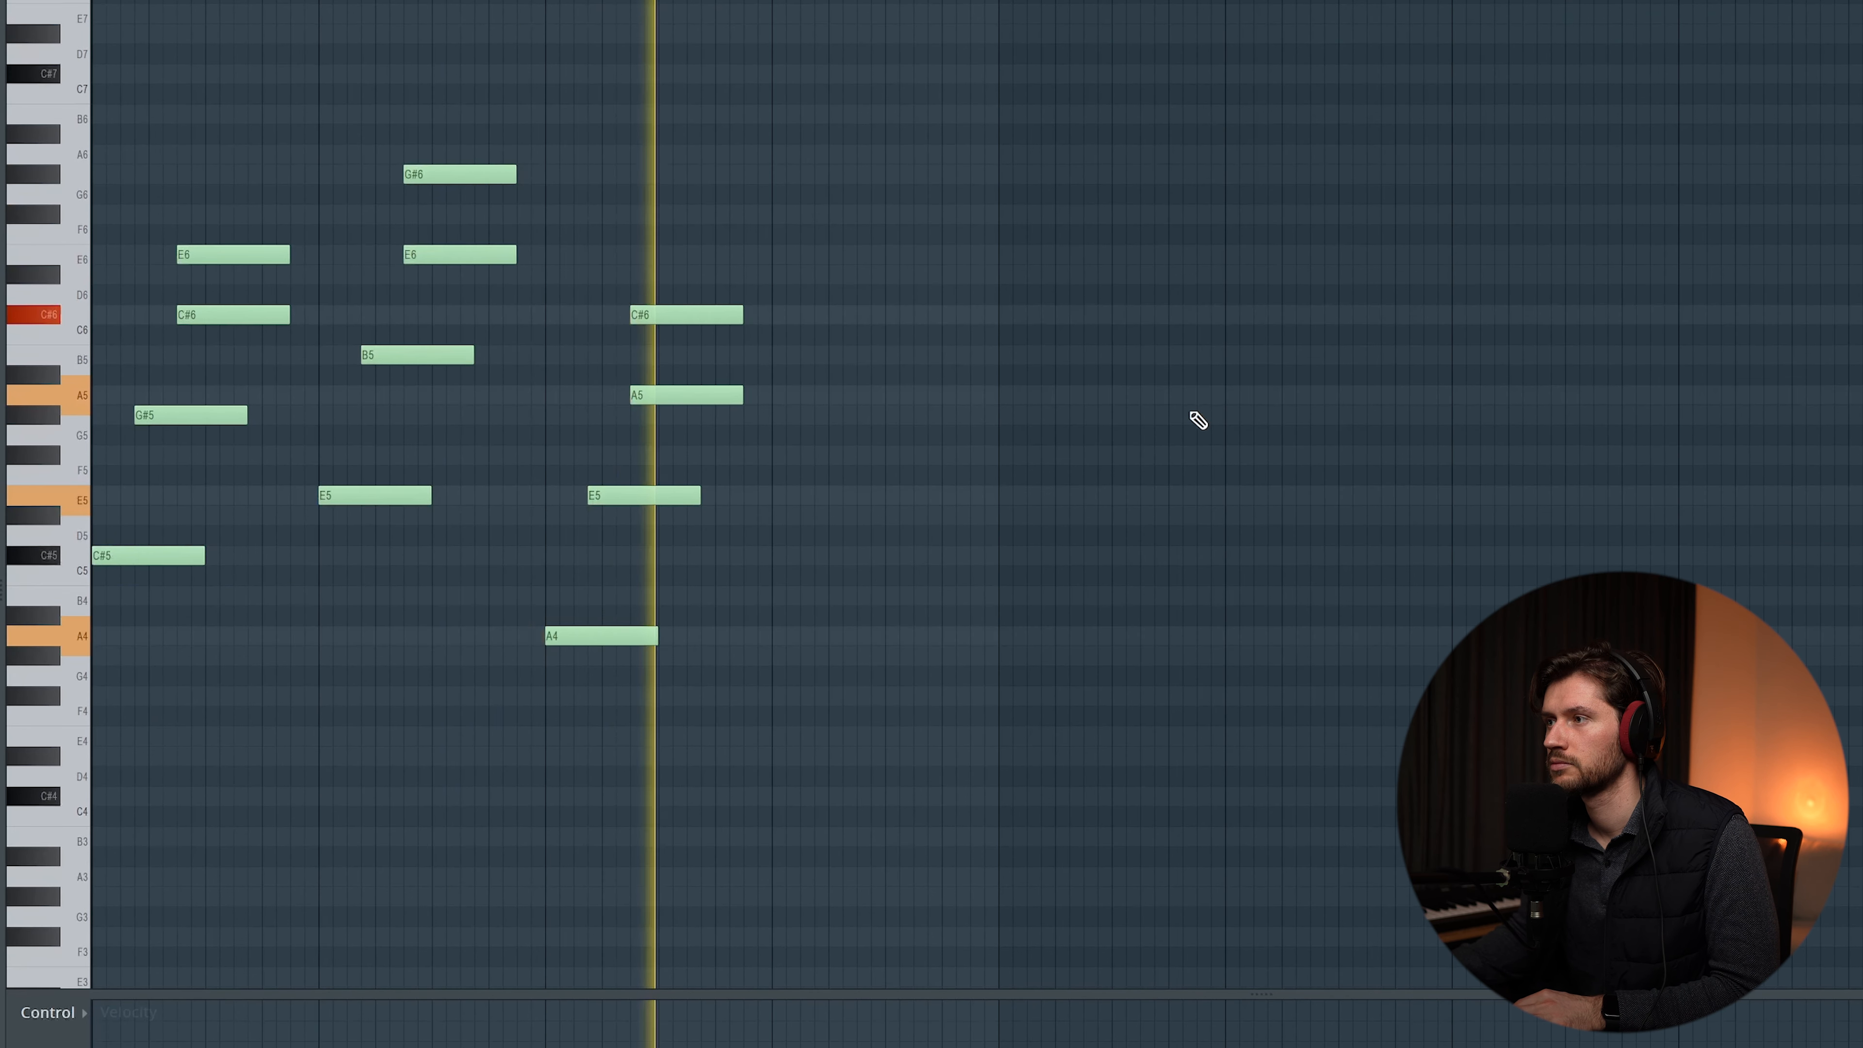
{"action": "key", "text": "space"}
Step: Duplicate the entire four-bar note pattern into bars 5 to 8 and deselect the copy
{"action": "key", "text": "ctrl+a"}
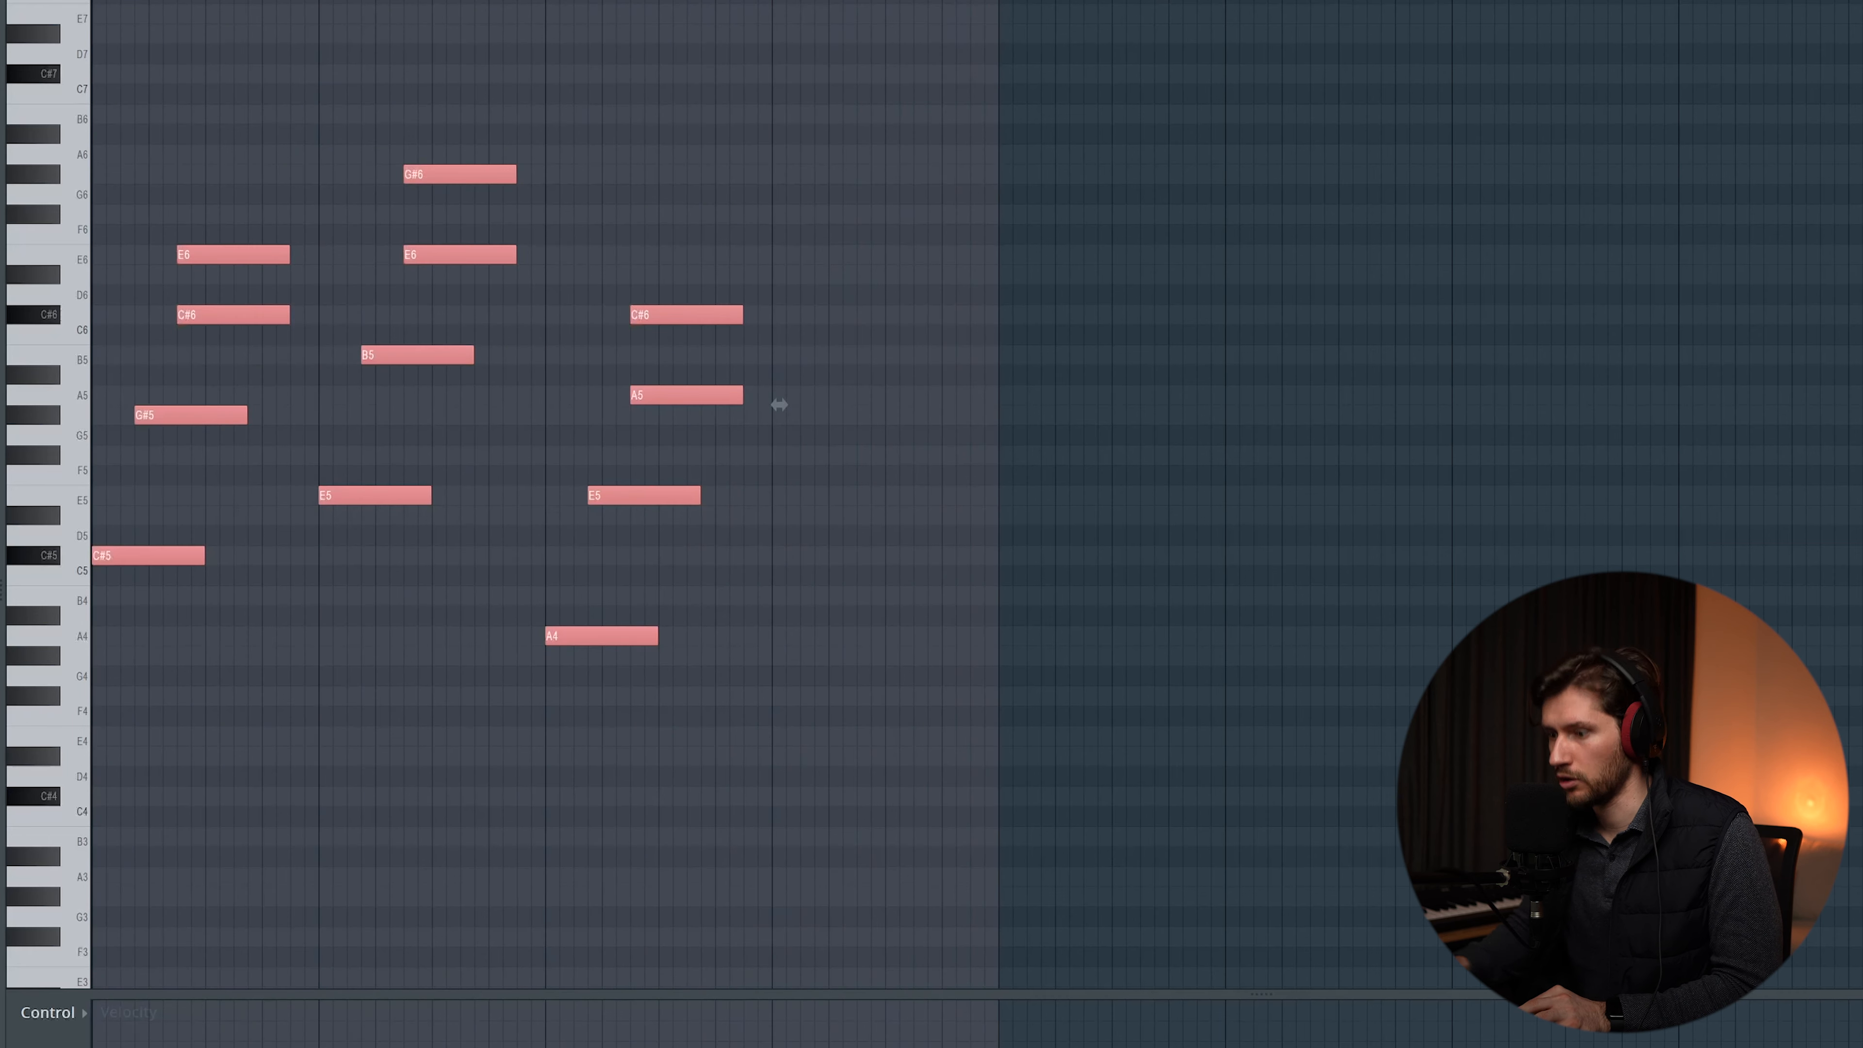
{"action": "key", "text": "ctrl+b"}
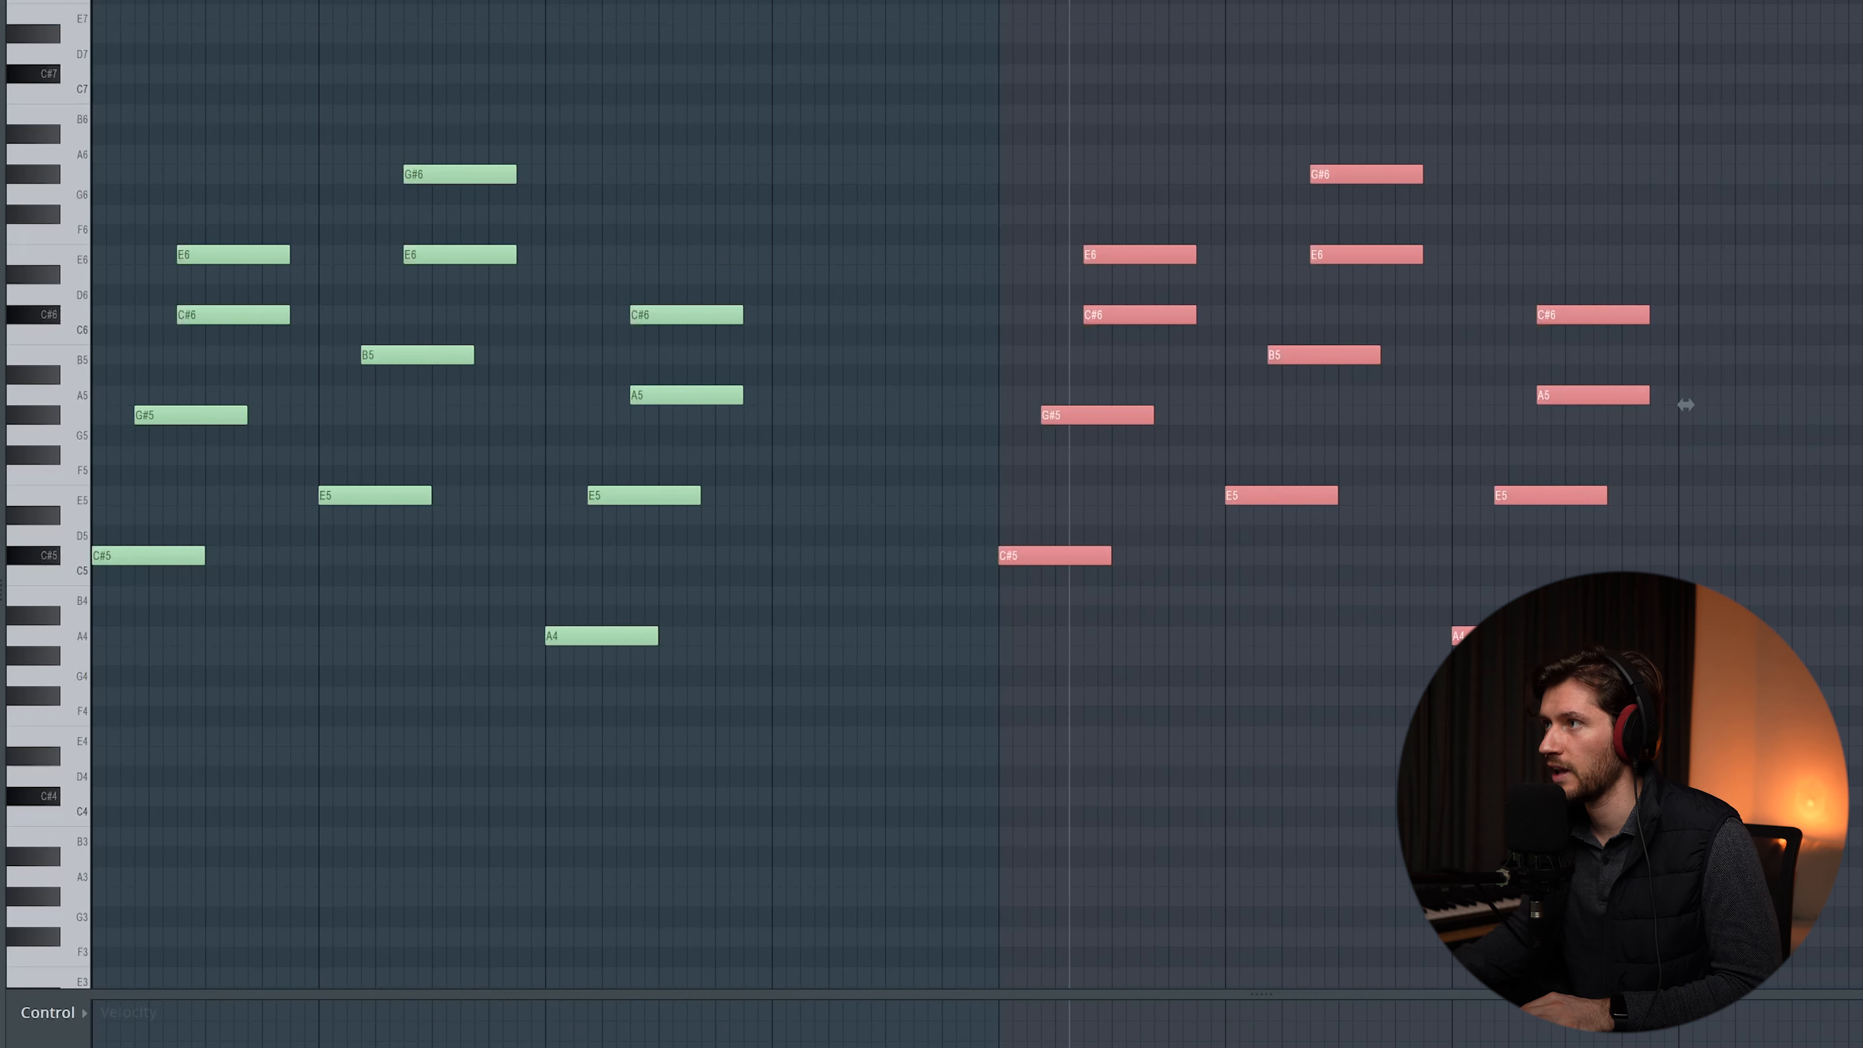
{"action": "key", "text": "ctrl+d"}
{"action": "scroll", "coordinate": [1298, 925], "scroll_direction": "right", "scroll_amount": 3}
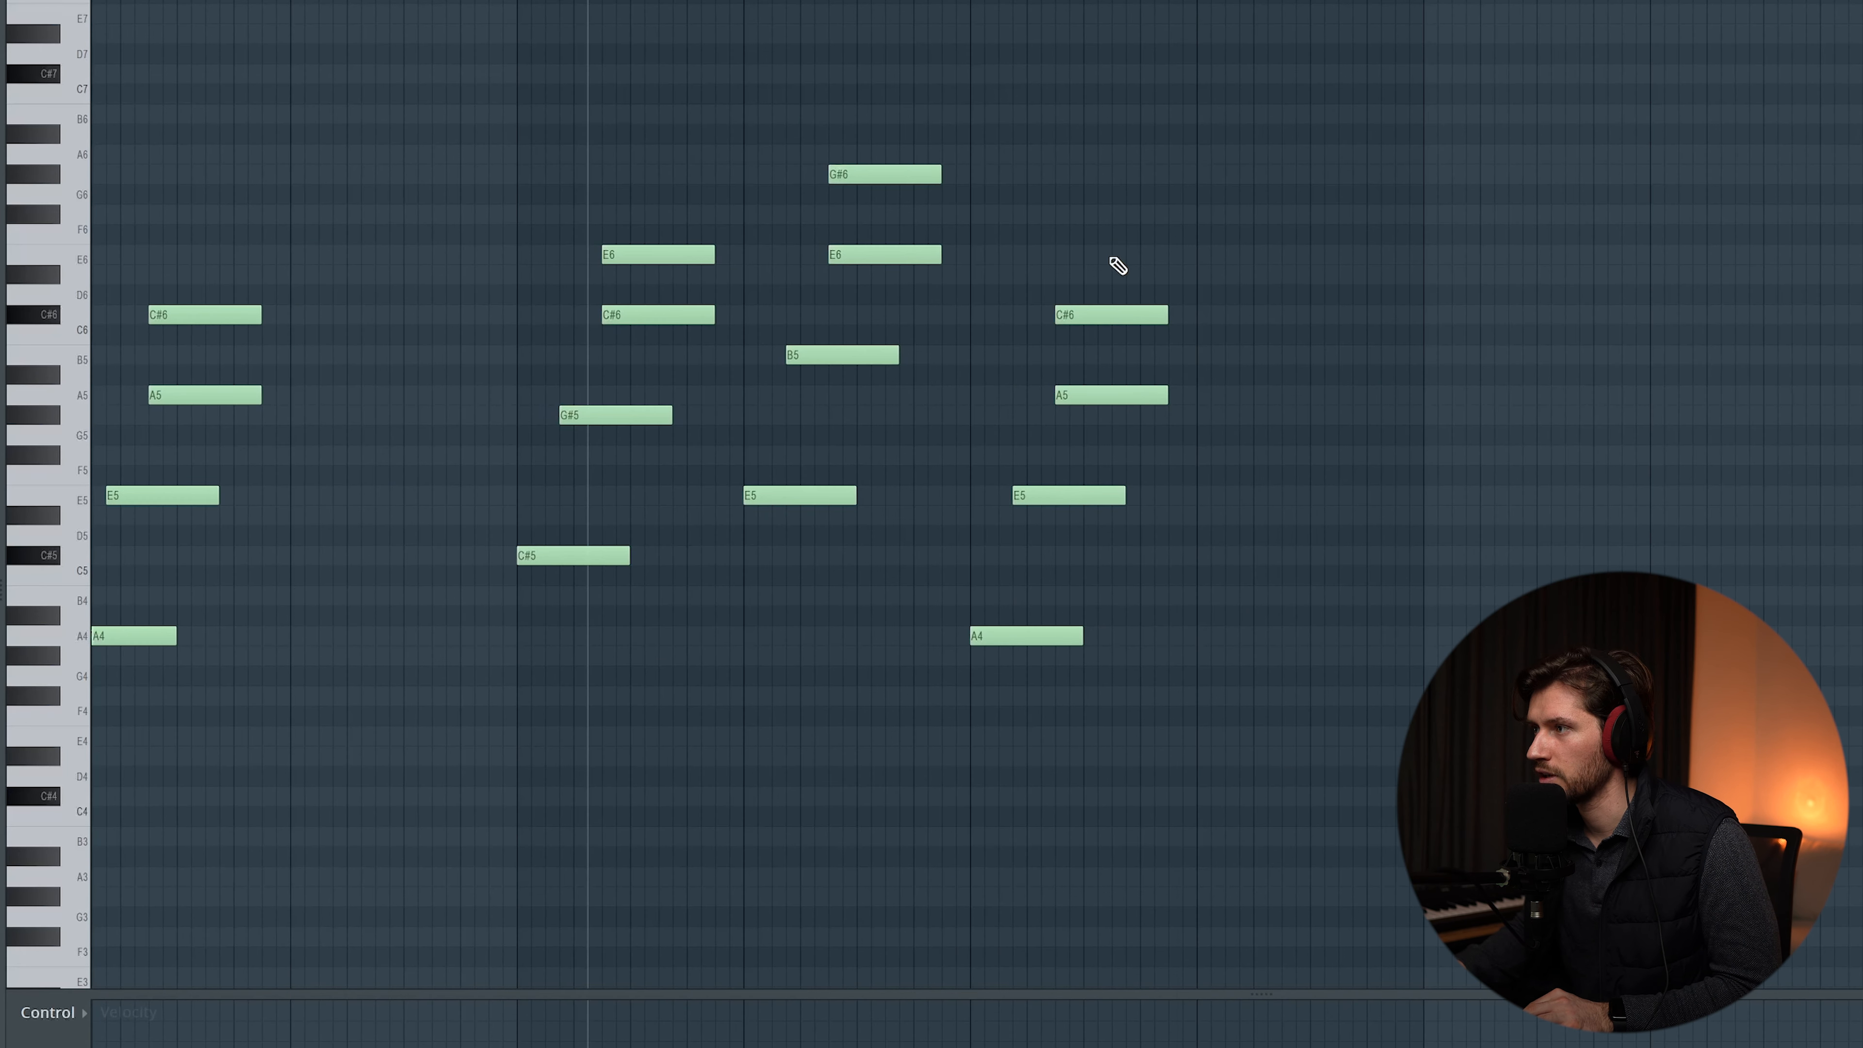
Step: Lengthen the A5 and C#6 notes of the repeated pattern's last chord to nearly one bar
{"action": "scroll", "coordinate": [1118, 265], "scroll_direction": "right", "scroll_amount": 3}
{"action": "left_click_drag", "start_coordinate": [759, 228], "coordinate": [724, 457]}
{"action": "left_click_drag", "start_coordinate": [1747, 225], "coordinate": [1563, 441]}
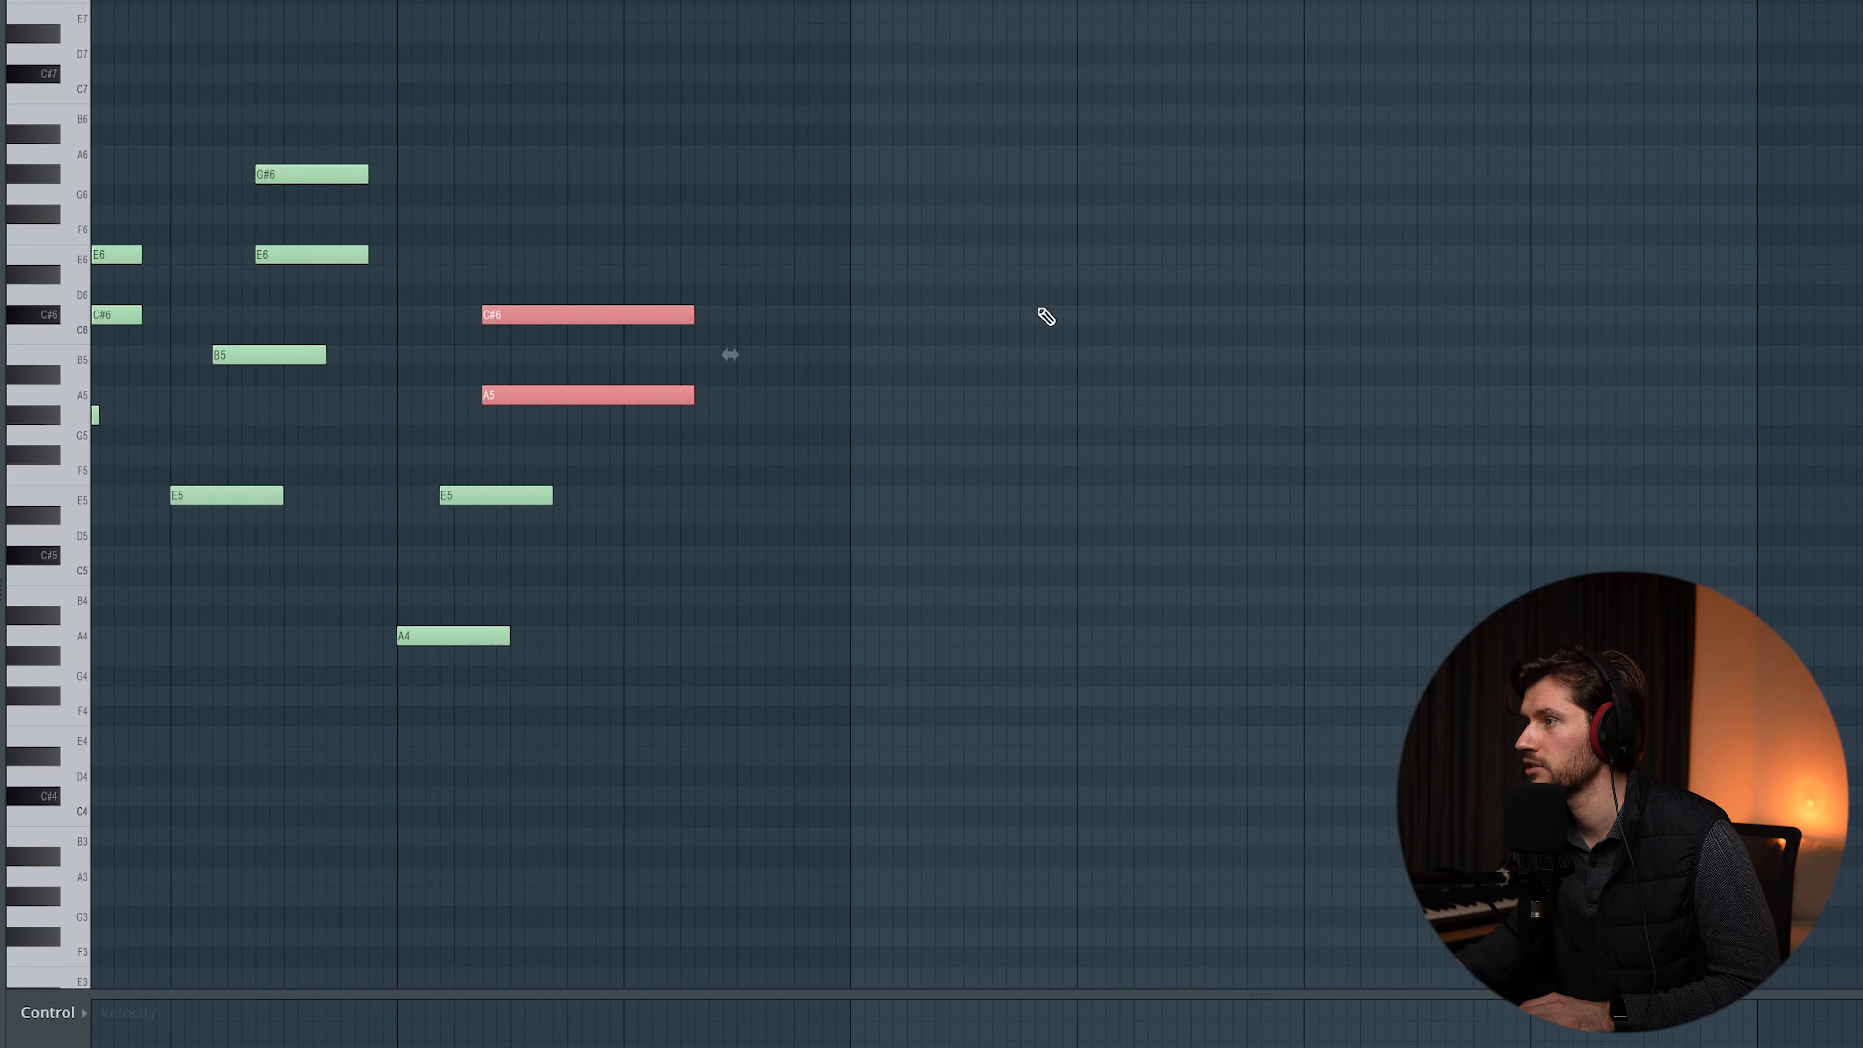
Step: Add a half-bar chord of D#6, B5 and F#5 at the end of bar 8 and play it back
{"action": "left_click", "coordinate": [745, 277]}
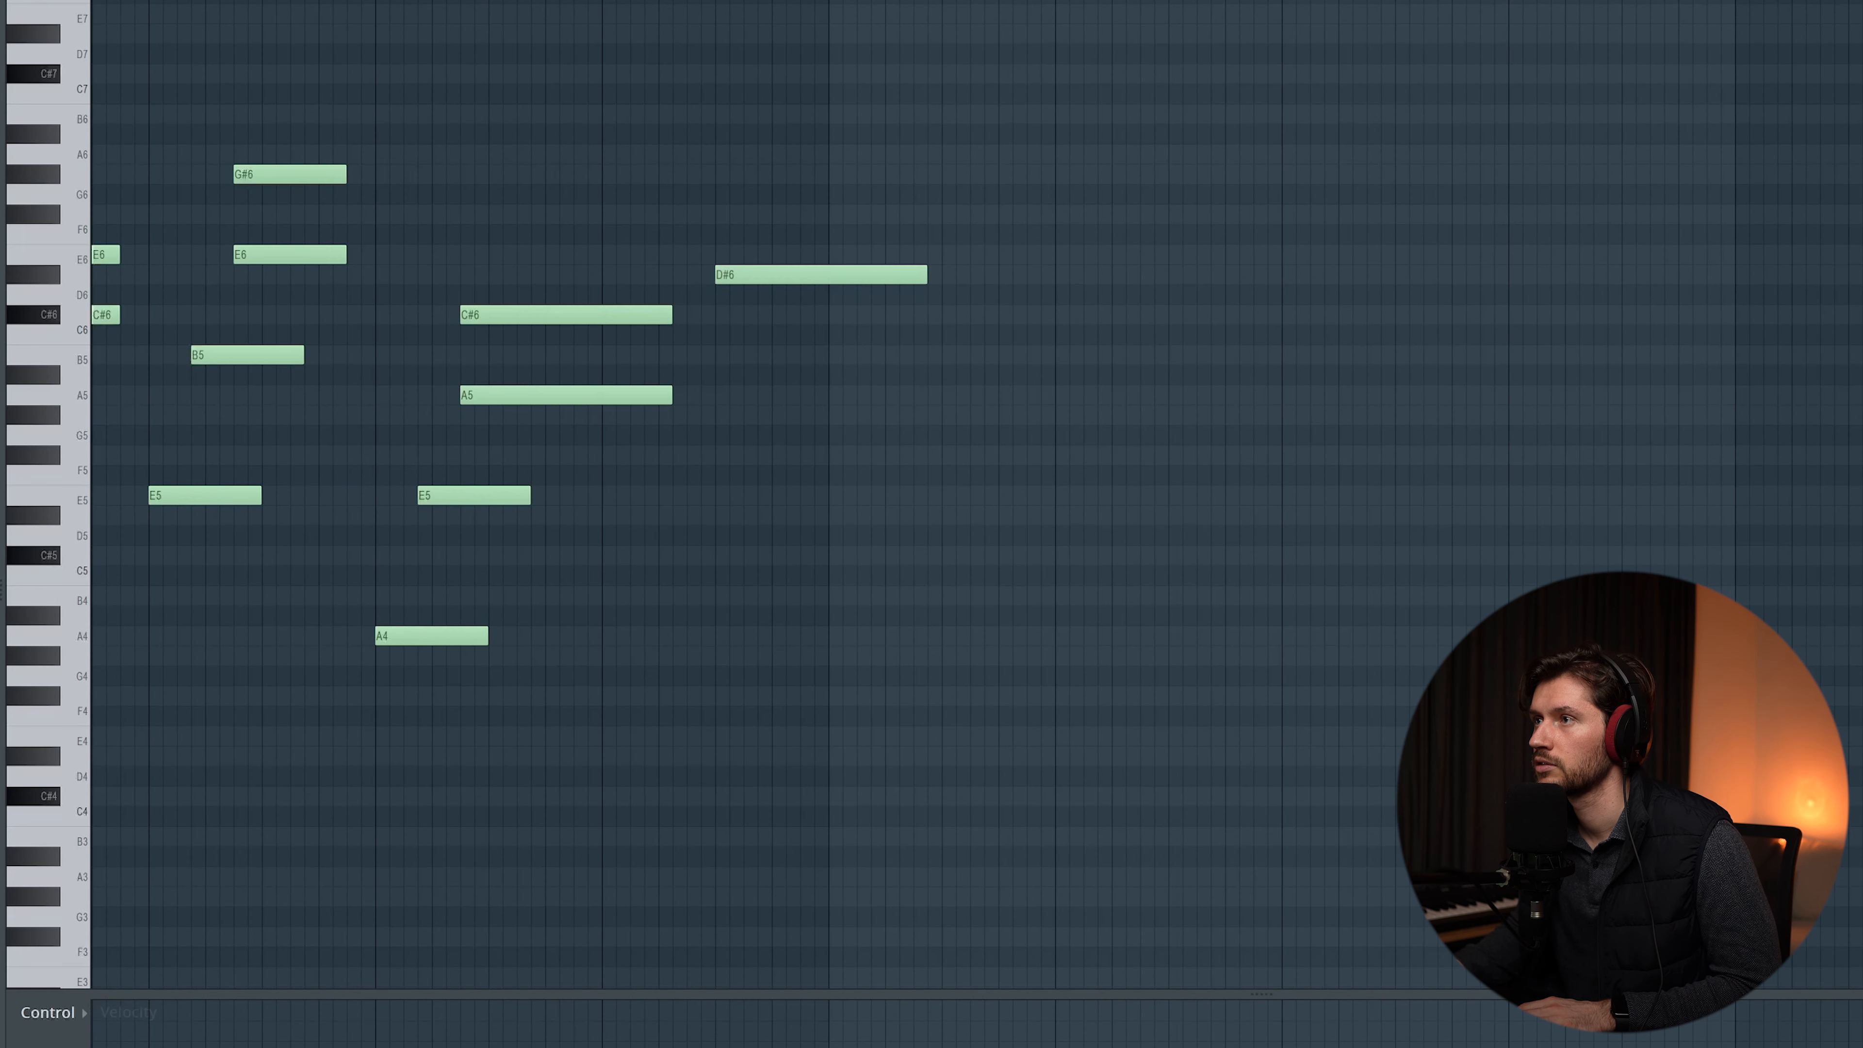
{"action": "key", "text": "space"}
{"action": "left_click_drag", "start_coordinate": [926, 279], "coordinate": [820, 294]}
{"action": "left_click", "coordinate": [726, 356]}
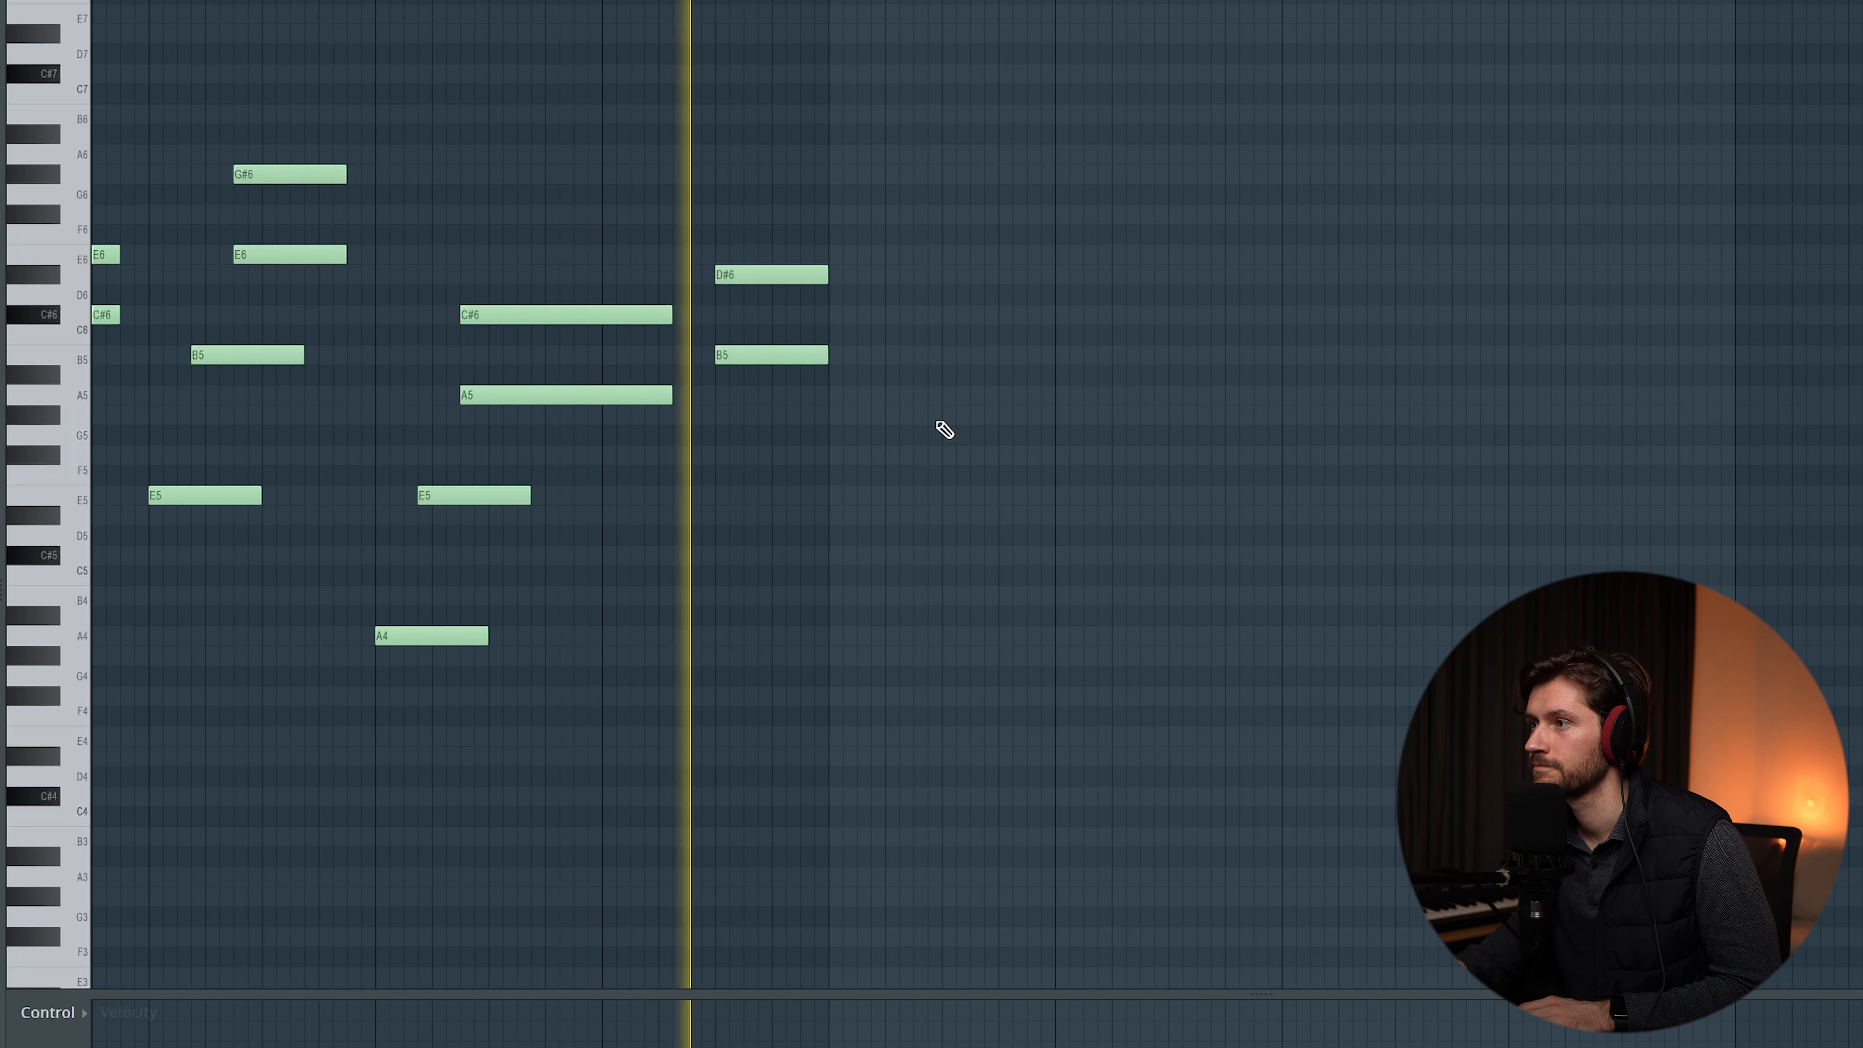
{"action": "key", "text": "space"}
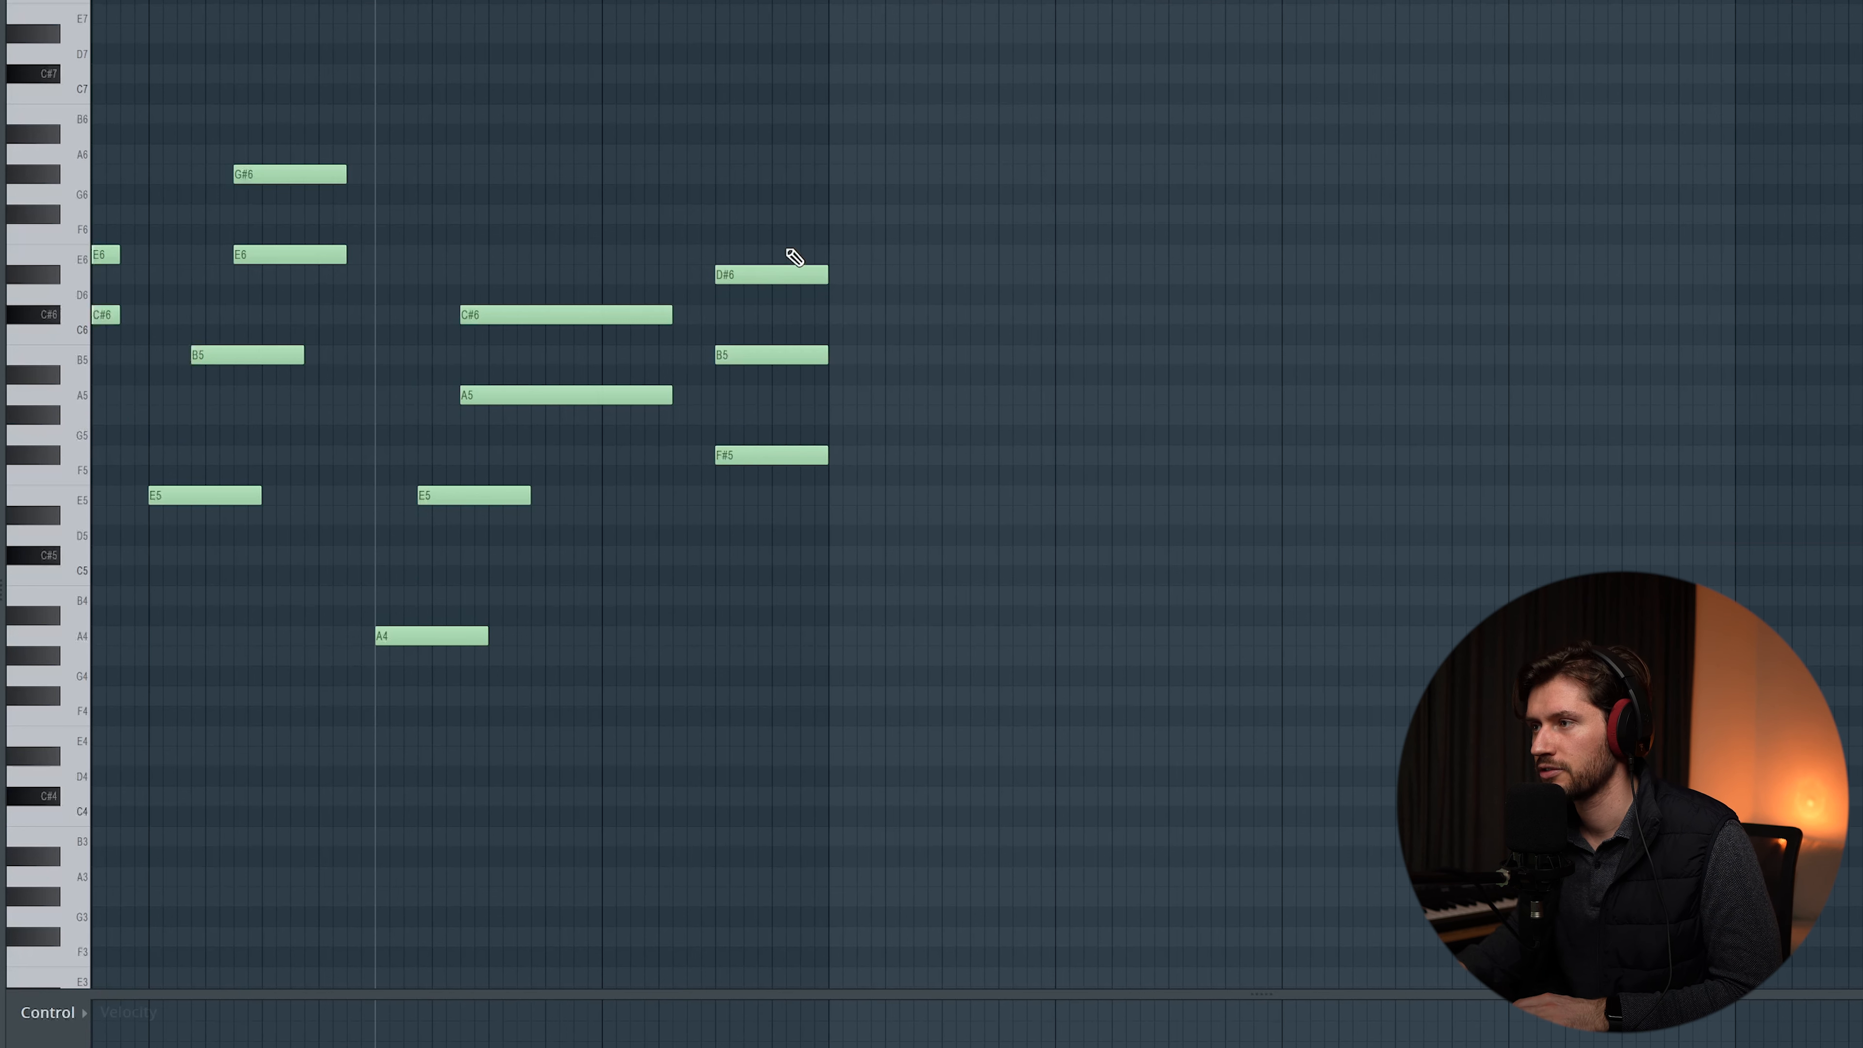
{"action": "key", "text": "space"}
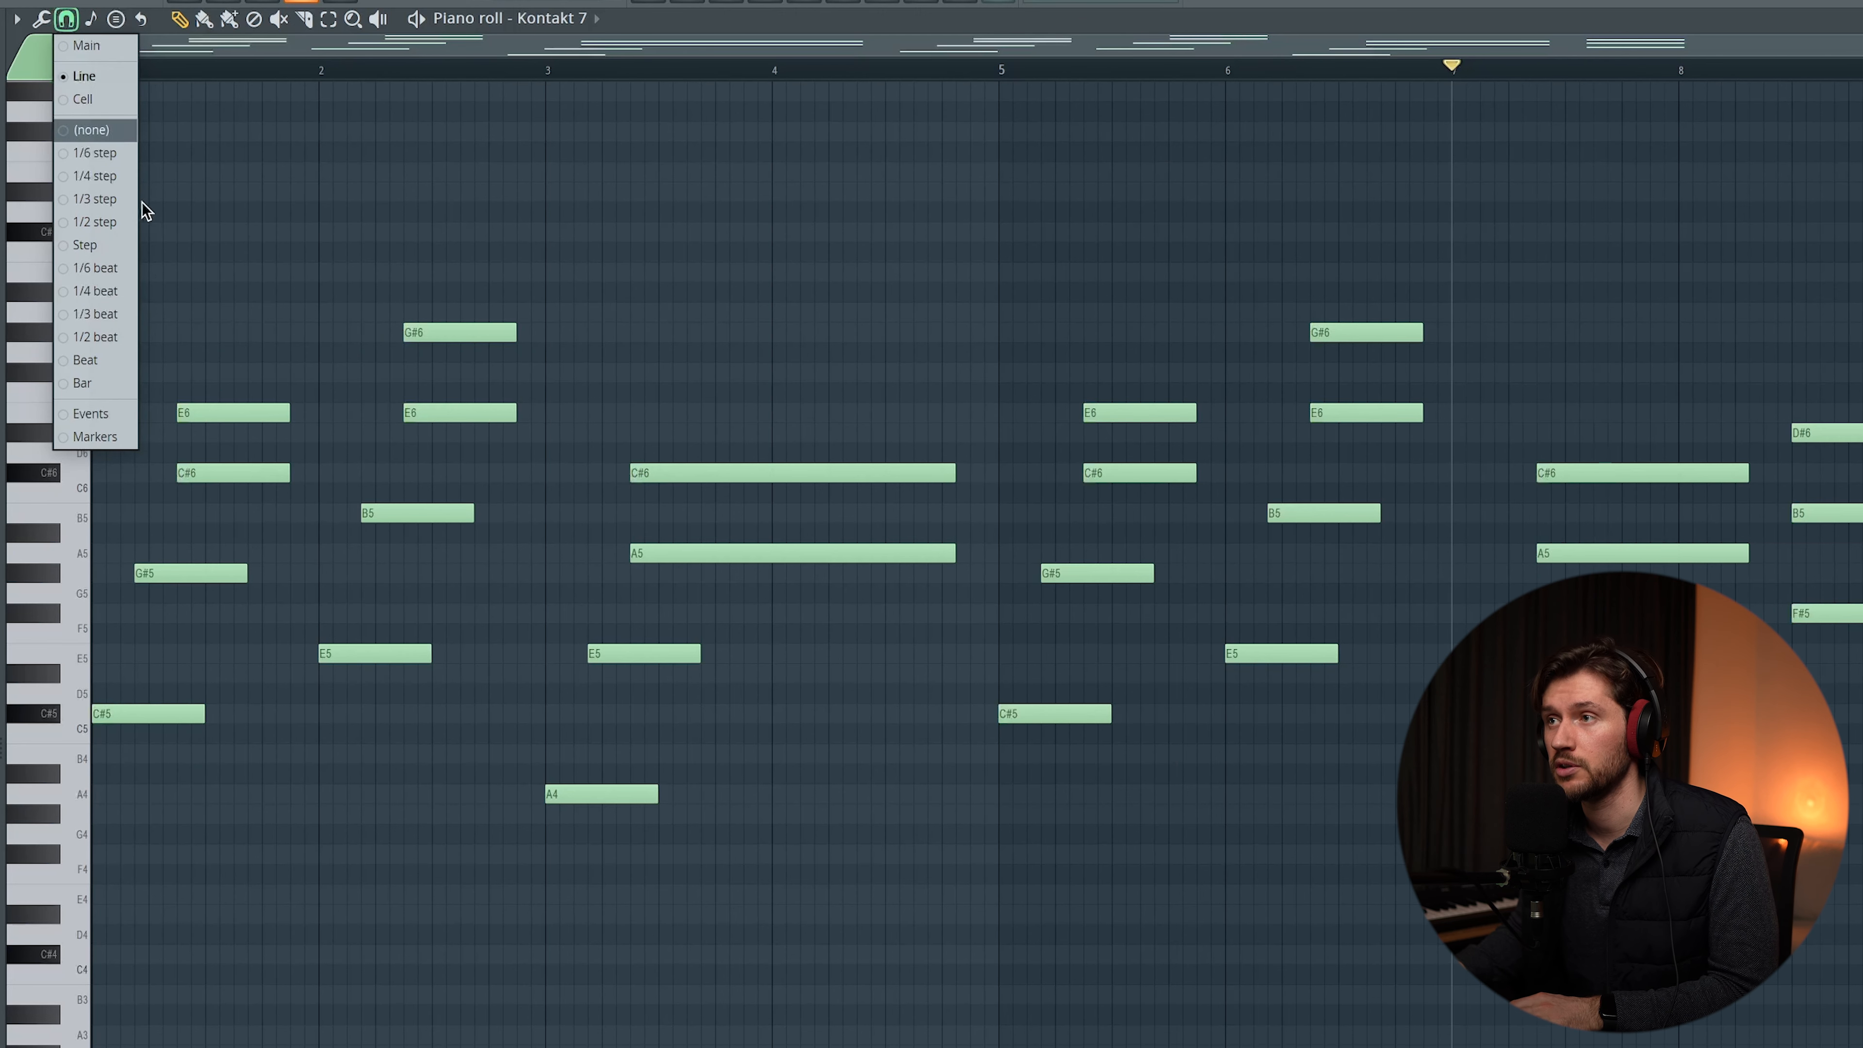
Step: Turn note snapping off and nudge the top notes, E6 in bar 1 and G#6 in bar 2, slightly later
{"action": "left_click", "coordinate": [92, 141]}
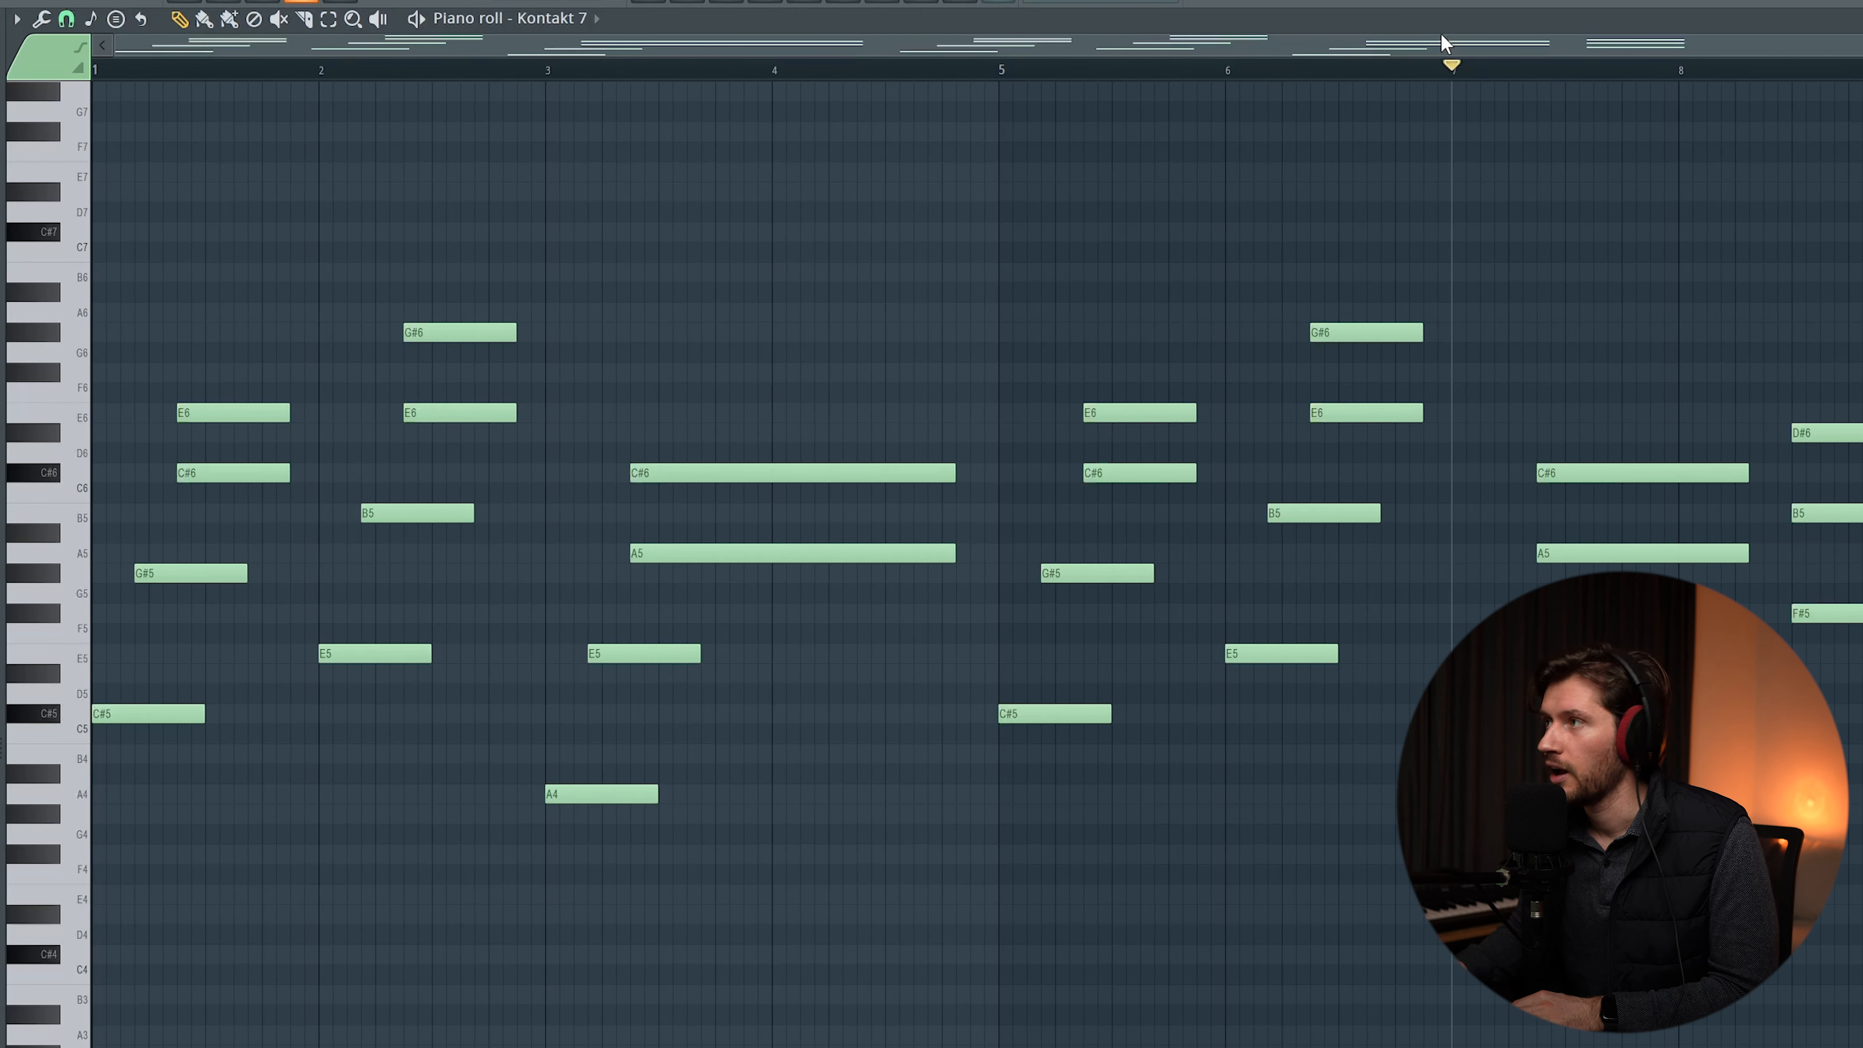
{"action": "scroll", "coordinate": [641, 432], "scroll_direction": "up", "scroll_amount": 2}
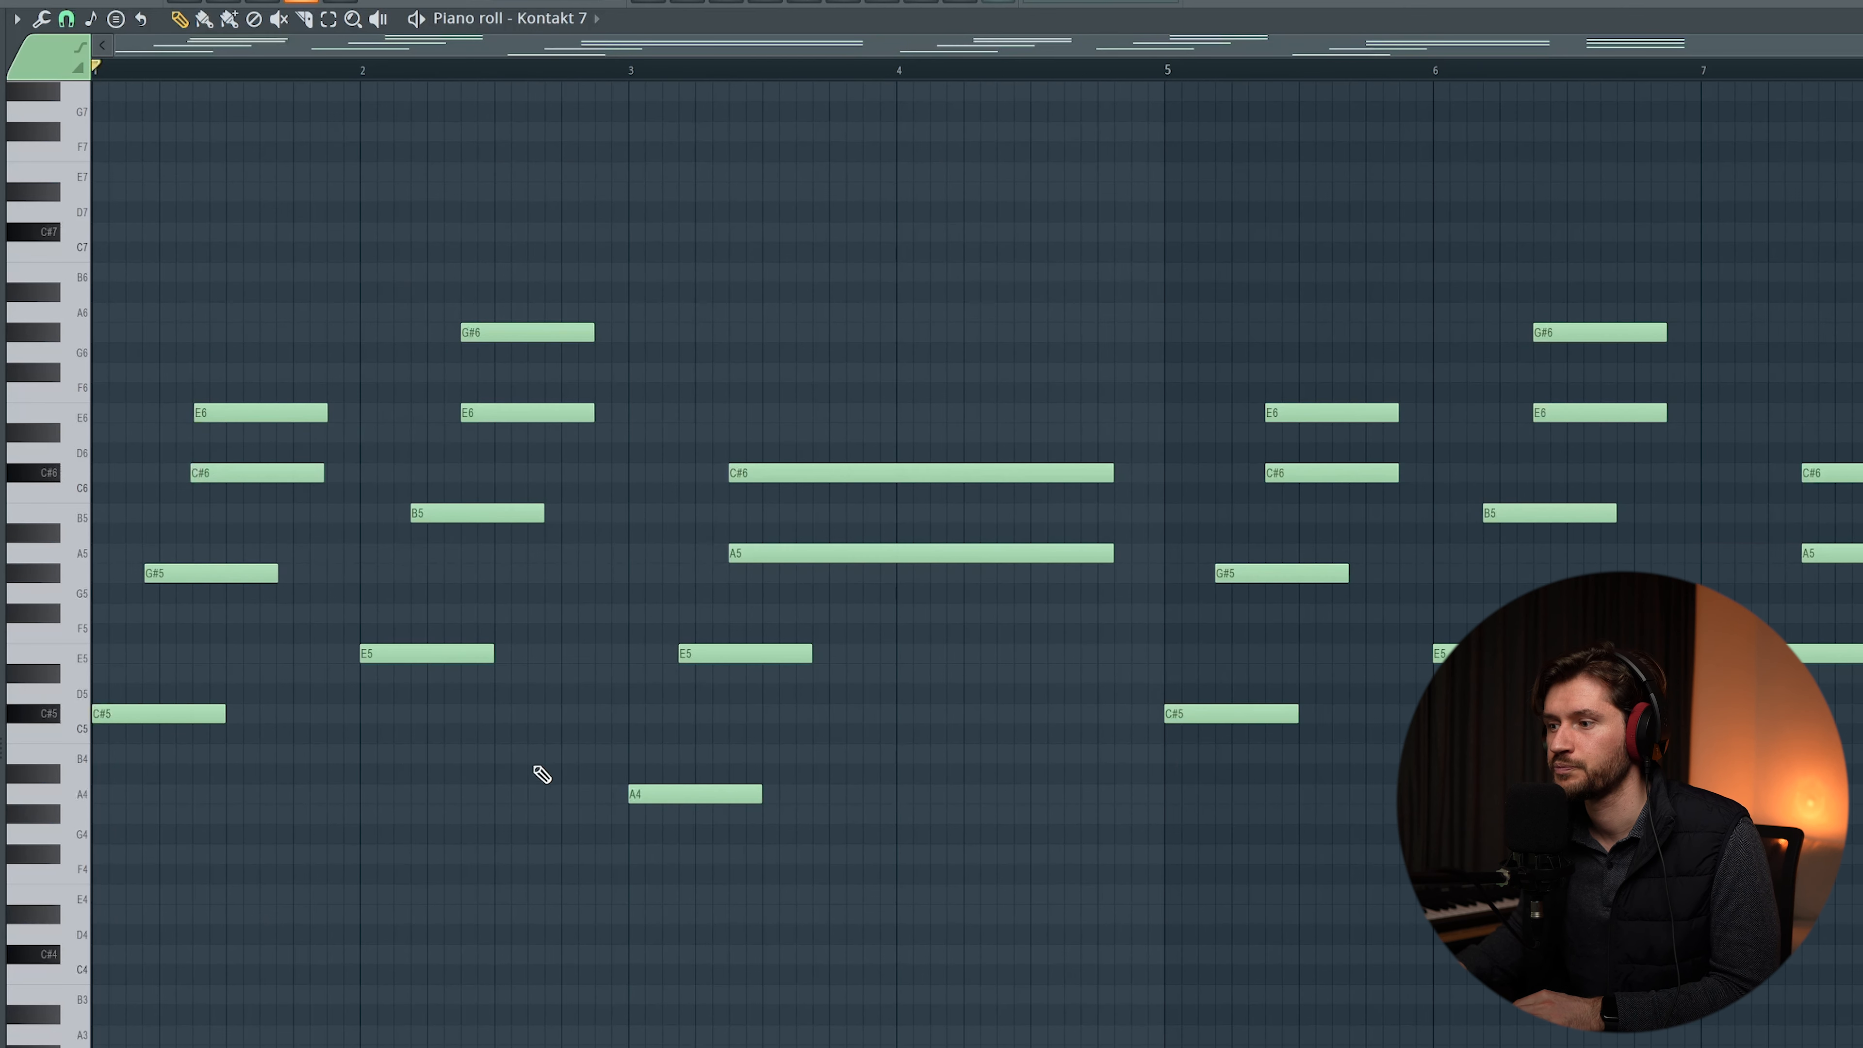
{"action": "key", "text": "space"}
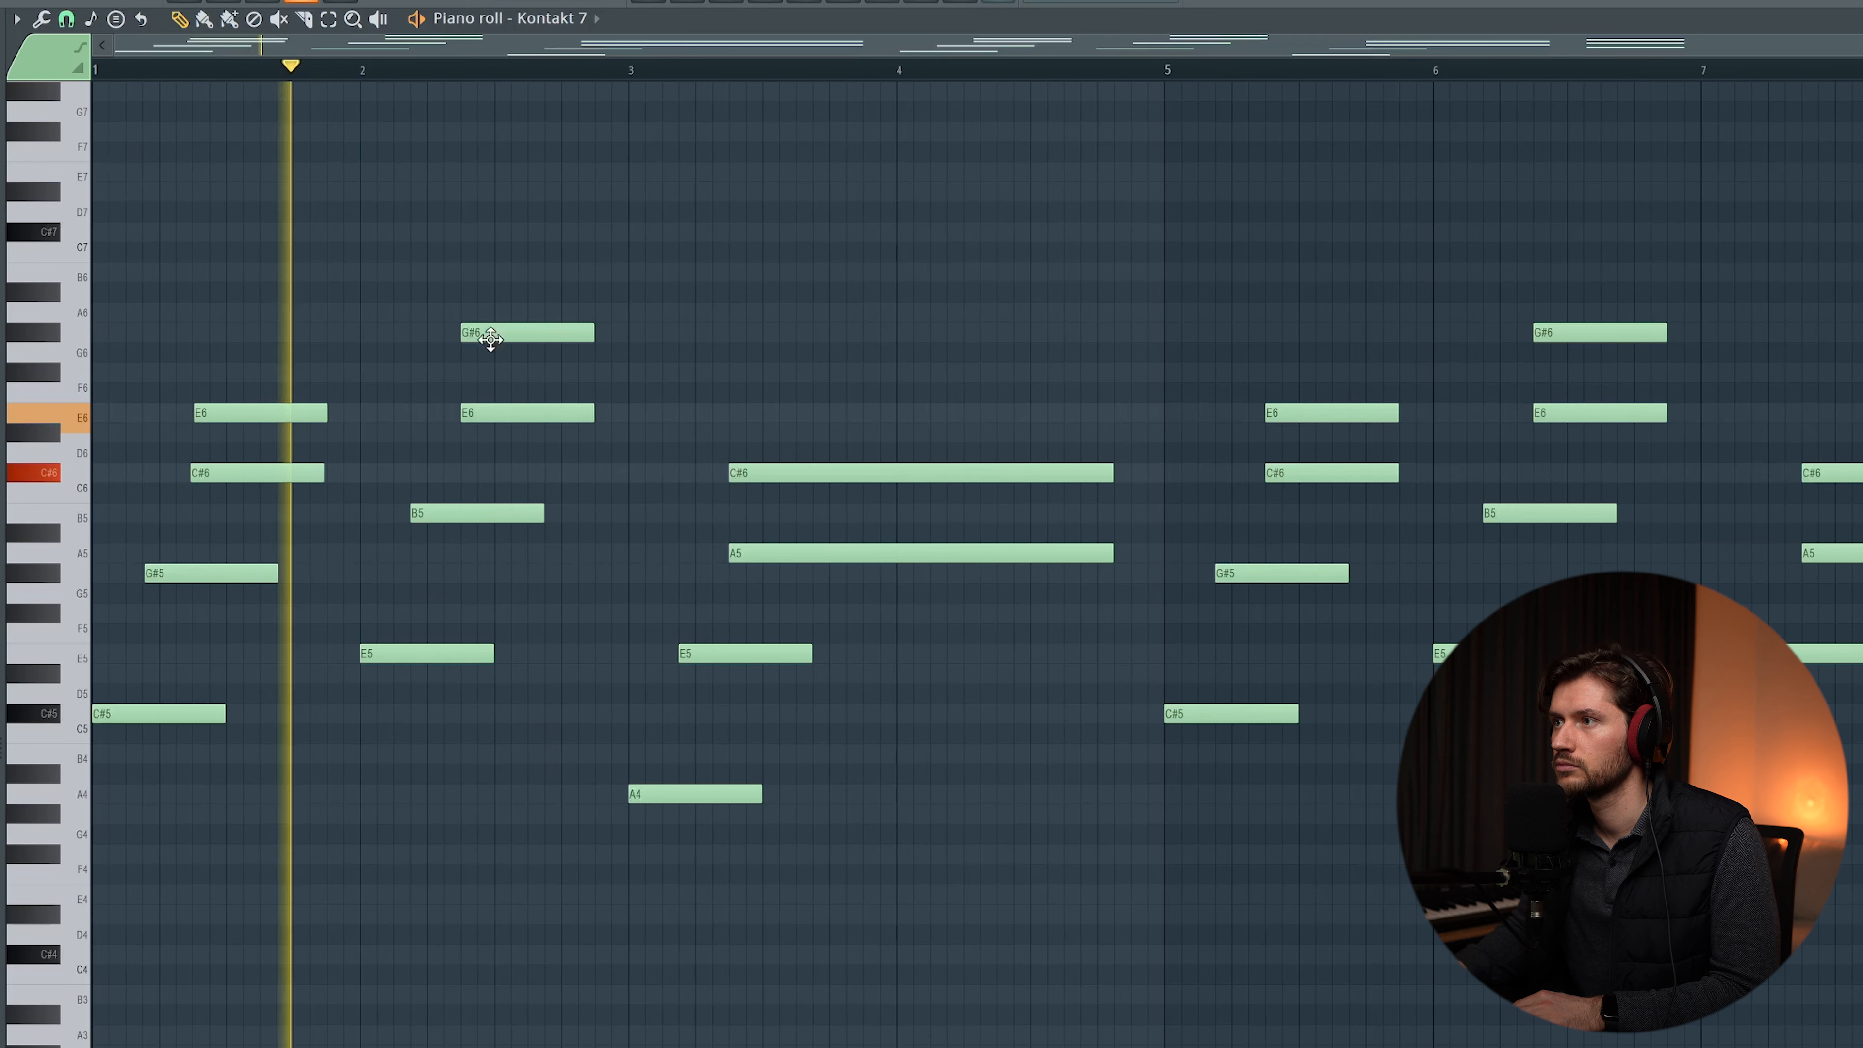
{"action": "left_click_drag", "start_coordinate": [490, 333], "coordinate": [495, 334]}
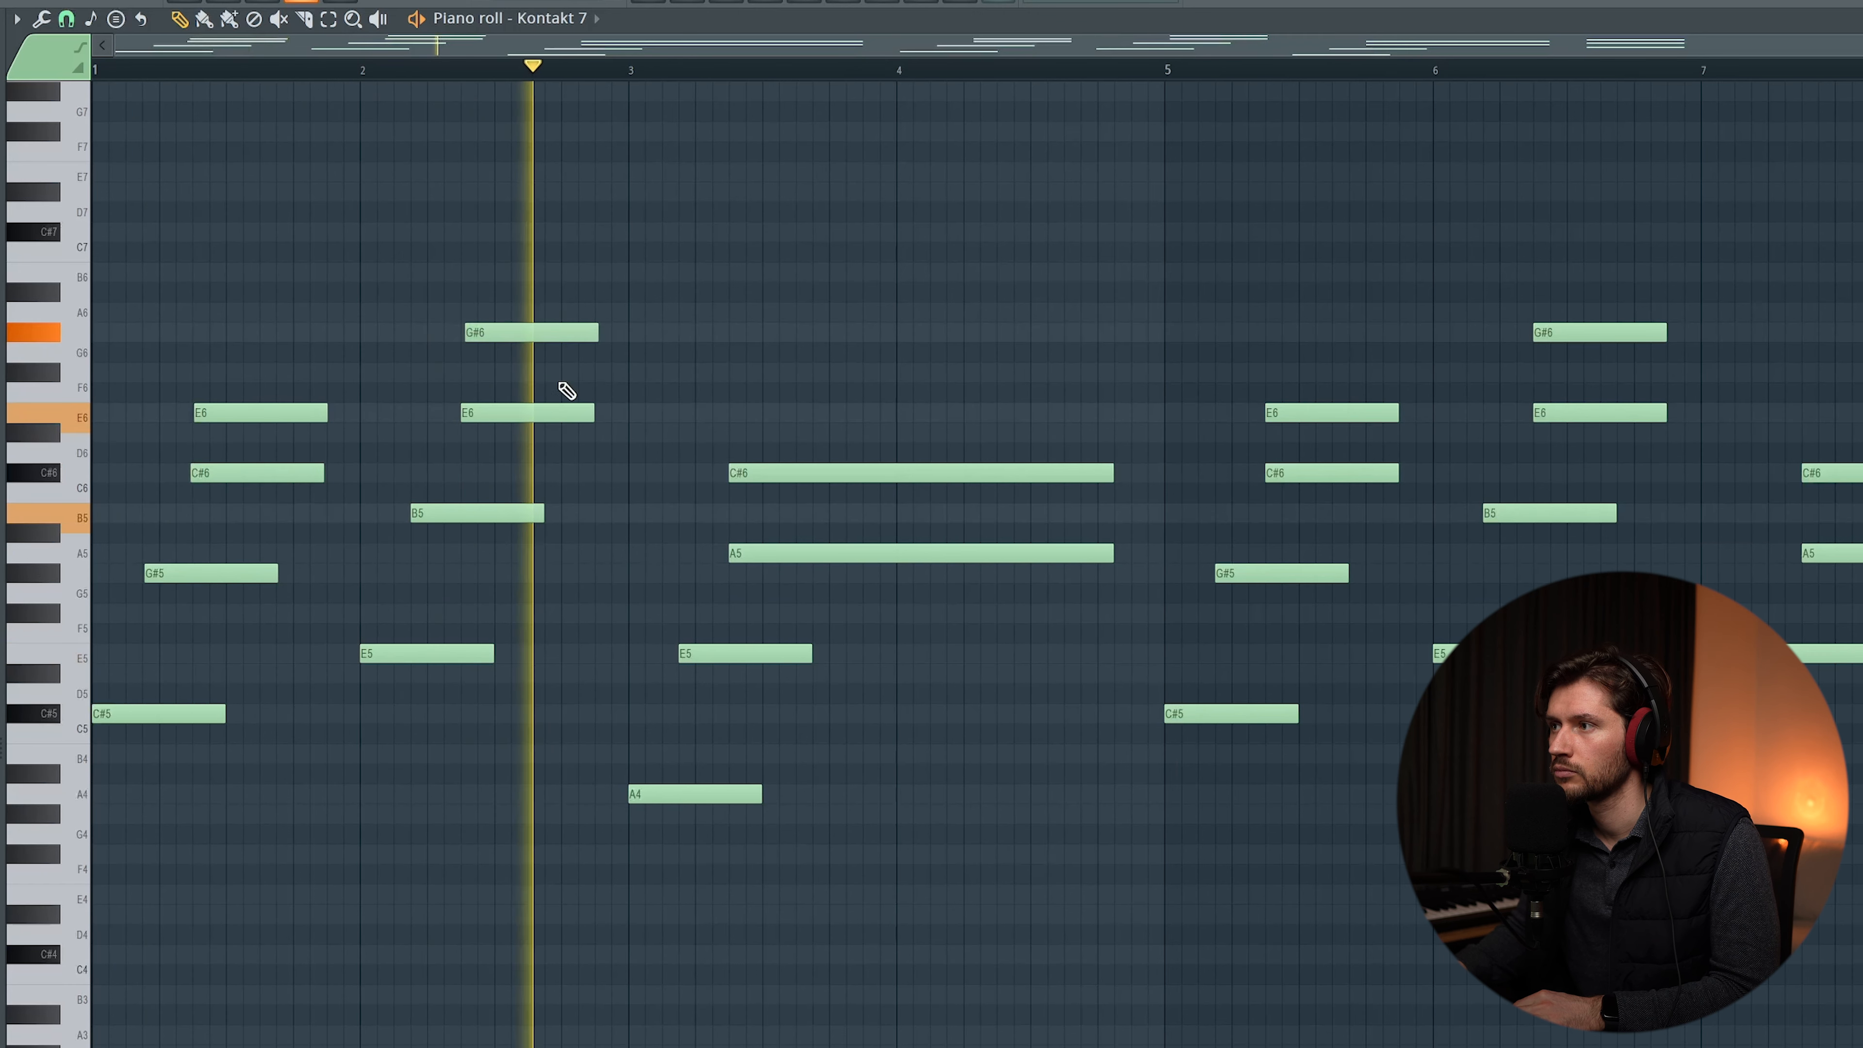
Step: Nudge the long C#6 in bar 3 slightly earlier and vary the lengths of the low C#5, E5 and A4 notes
{"action": "left_click_drag", "start_coordinate": [762, 470], "coordinate": [759, 469]}
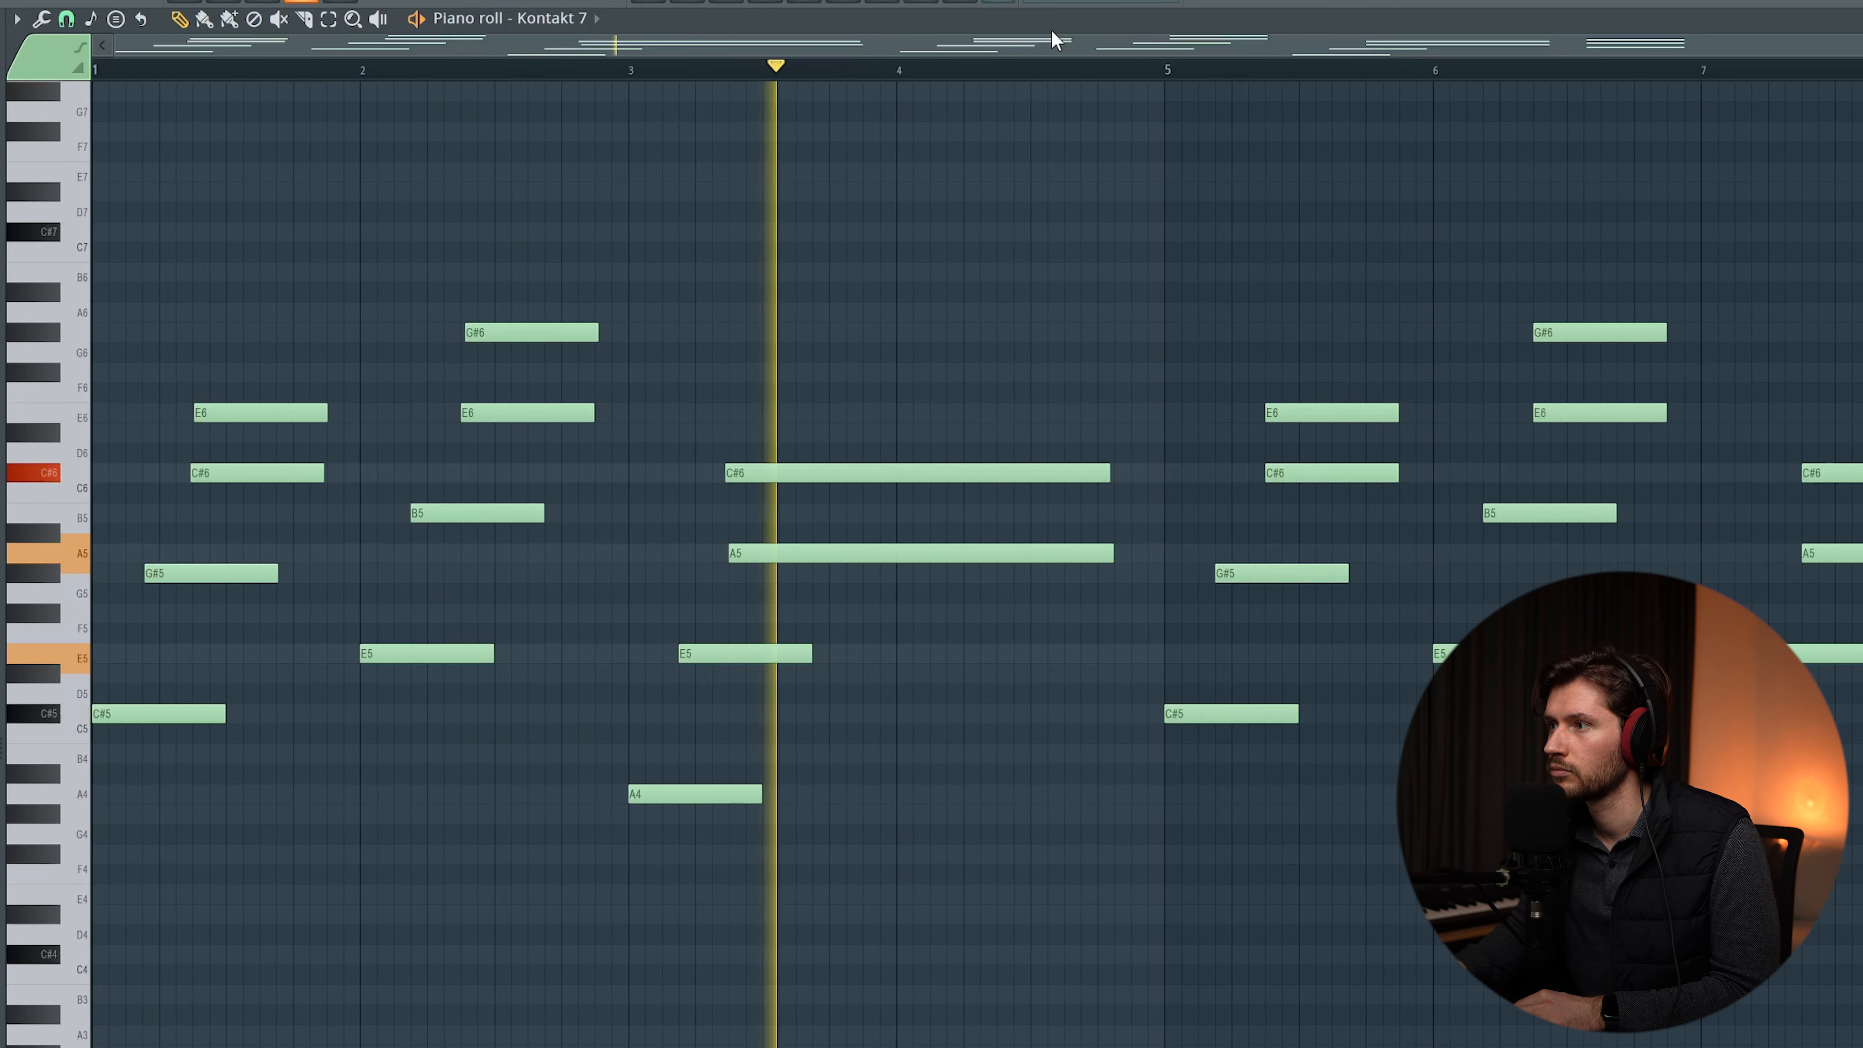
{"action": "key", "text": "space"}
{"action": "left_click_drag", "start_coordinate": [894, 884], "coordinate": [70, 665]}
{"action": "left_click", "coordinate": [249, 719]}
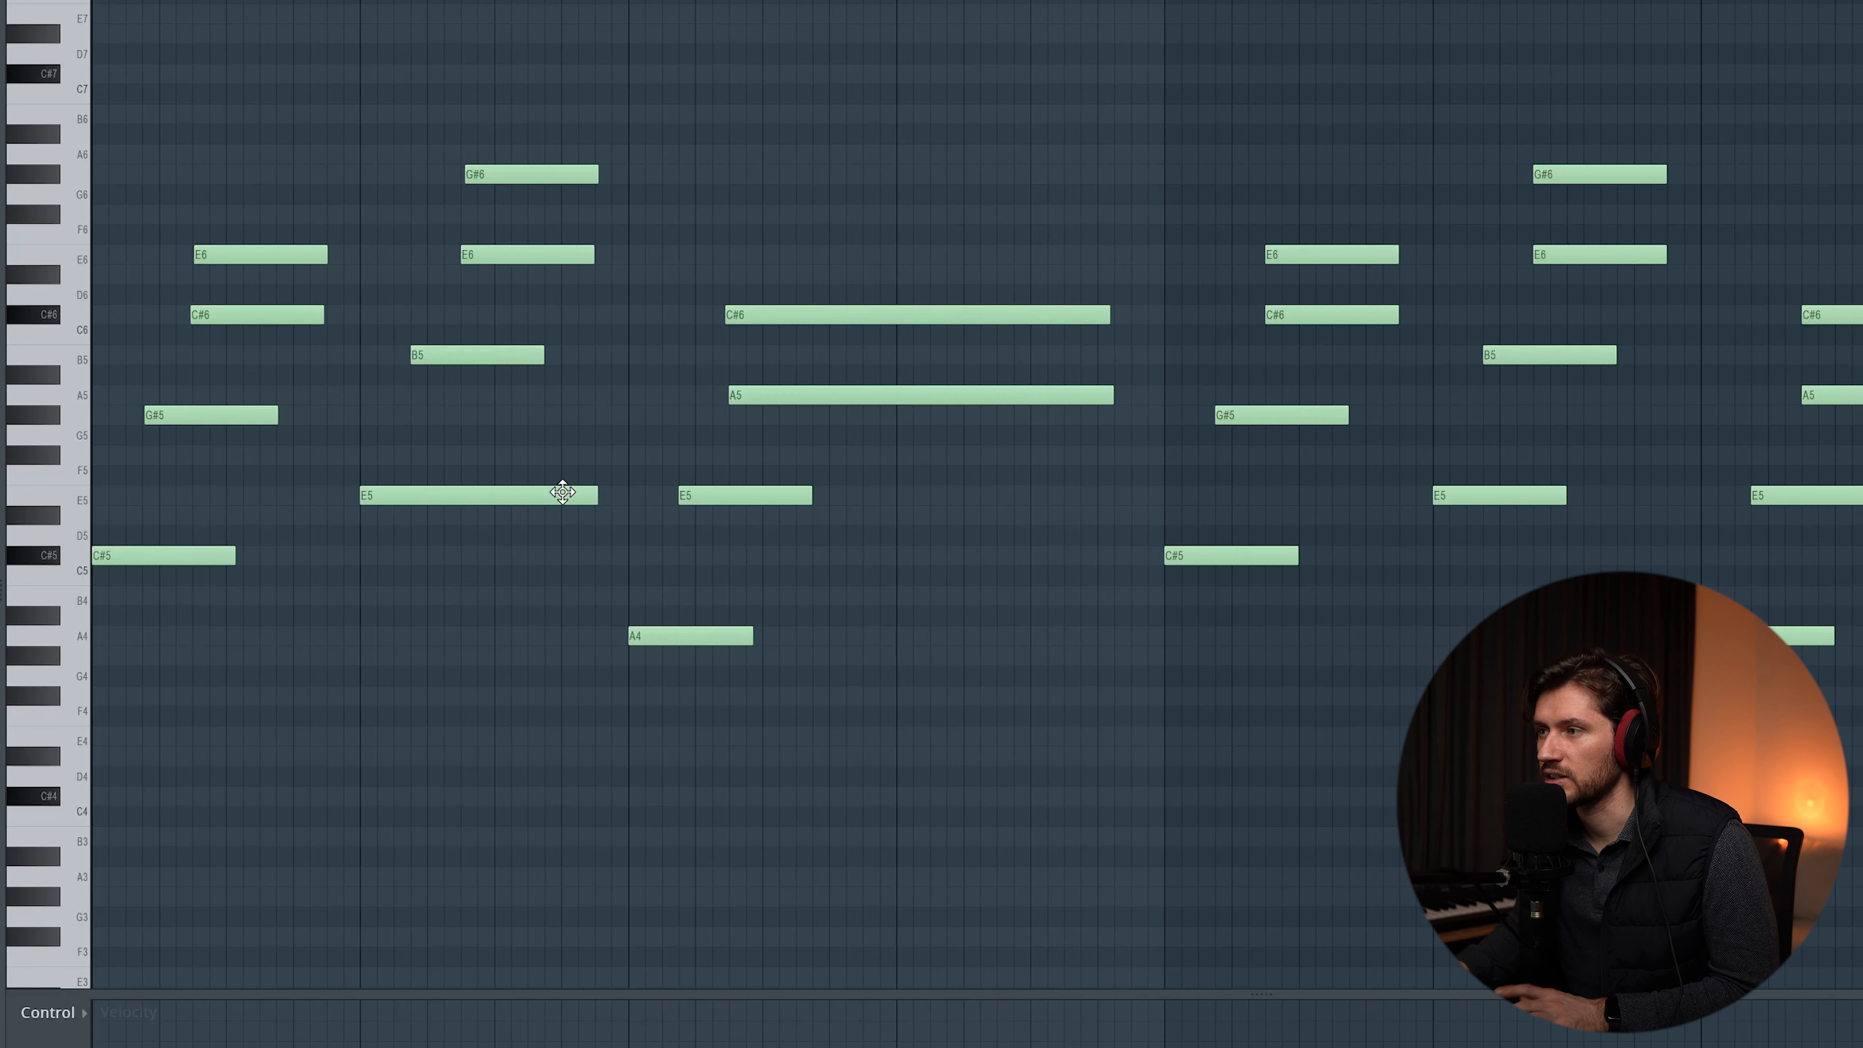
{"action": "left_click_drag", "start_coordinate": [595, 496], "coordinate": [493, 496]}
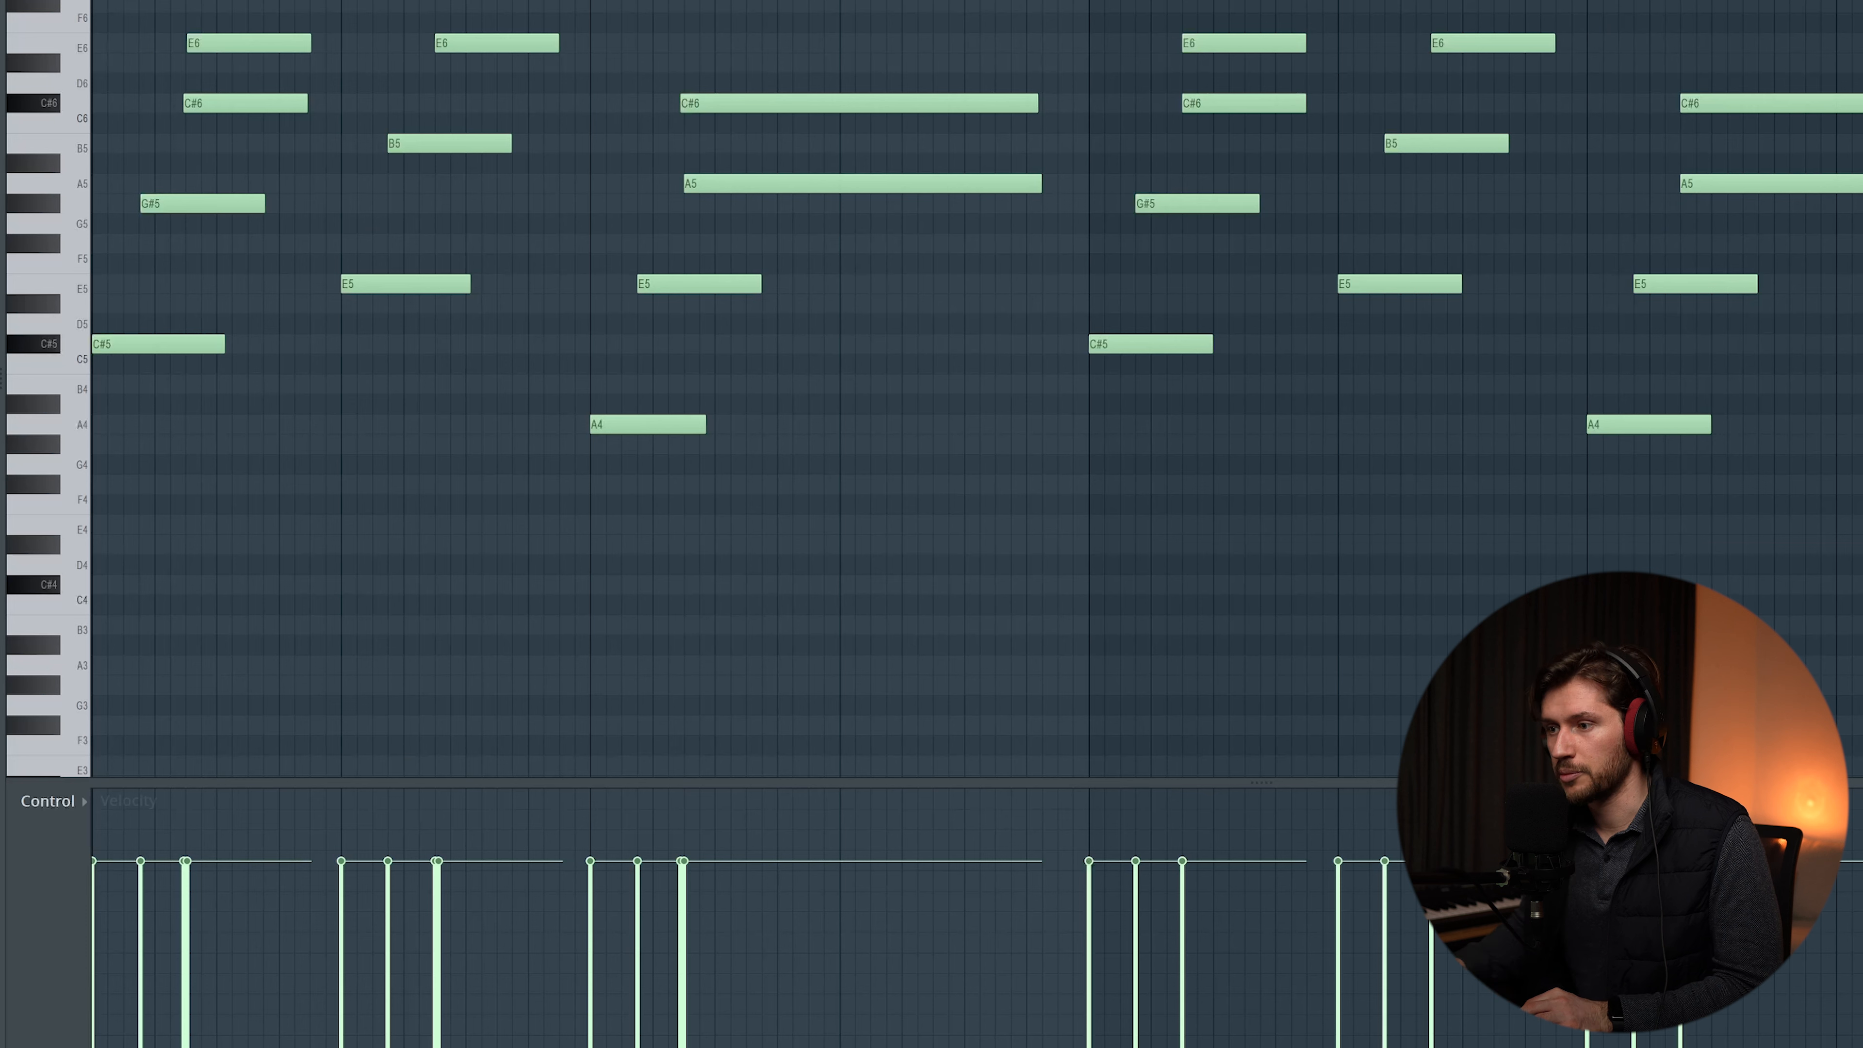
Step: Randomize the velocity levels of the notes with Bipolar turned off and accept the result
{"action": "key", "text": "alt+r"}
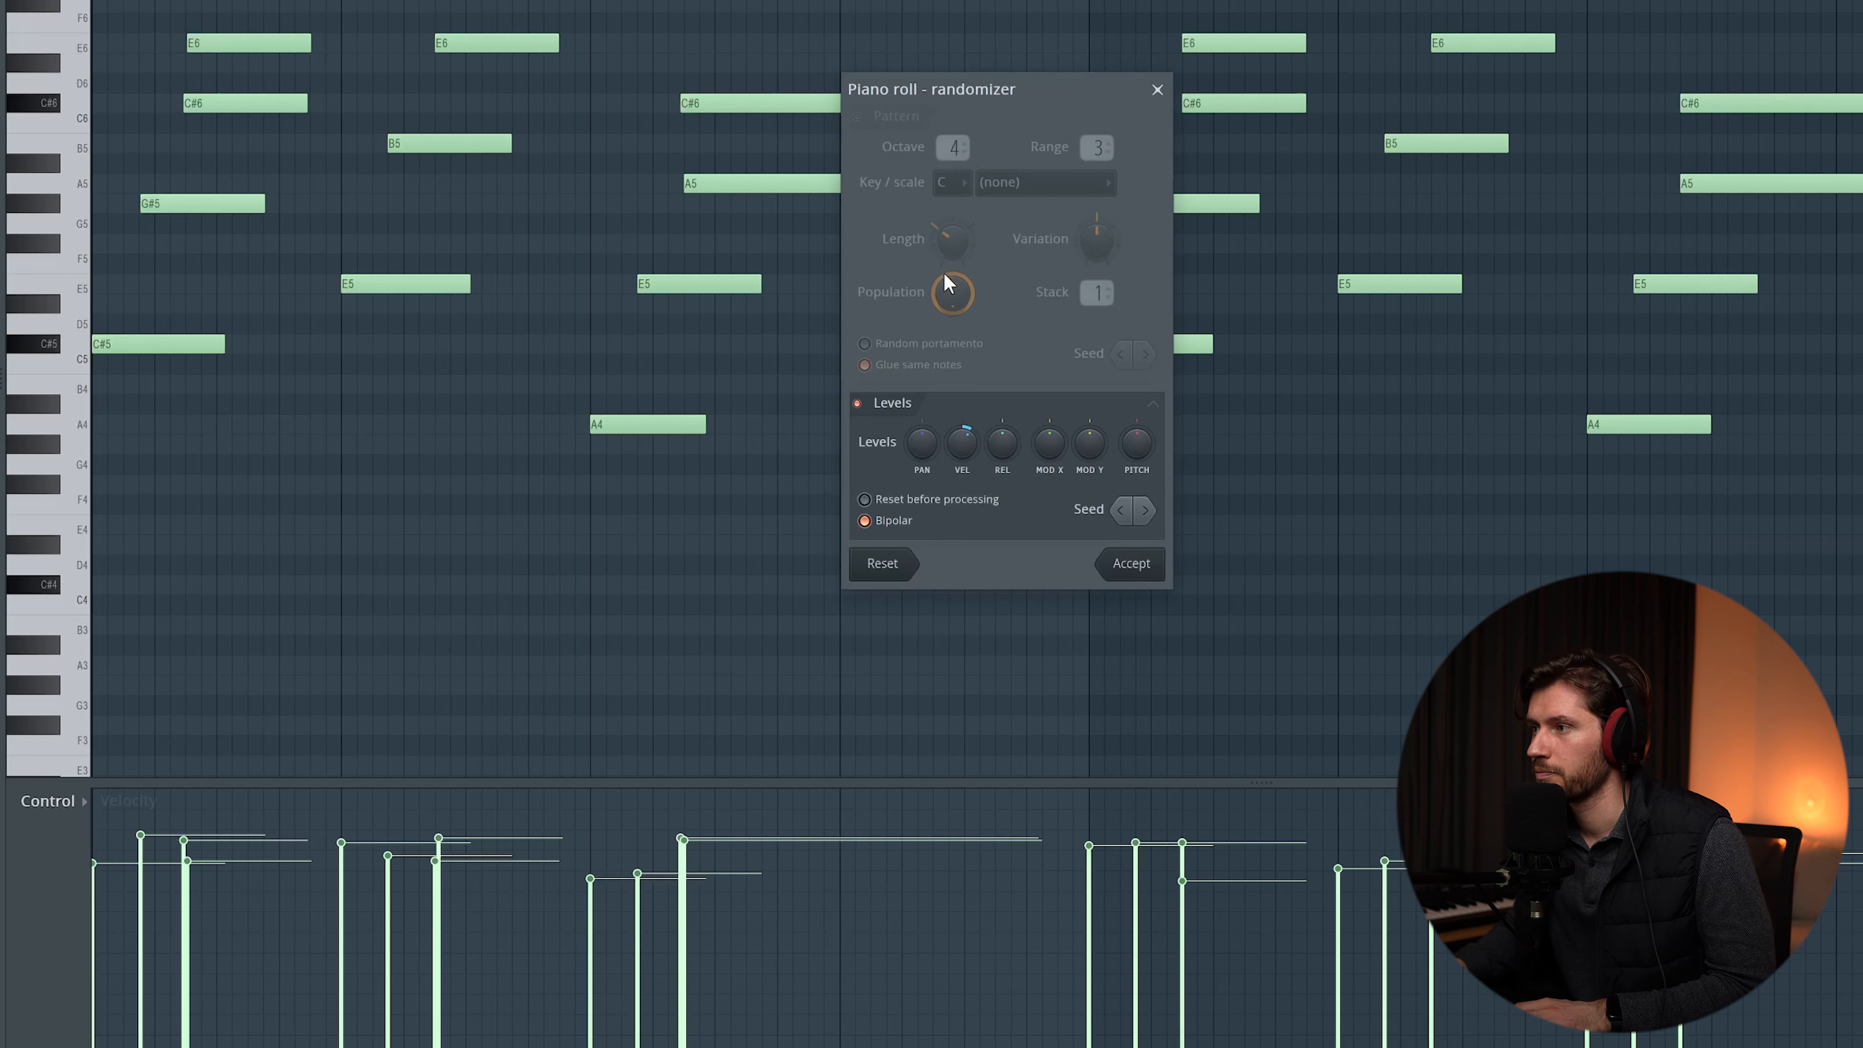
{"action": "left_click_drag", "start_coordinate": [962, 441], "coordinate": [959, 428]}
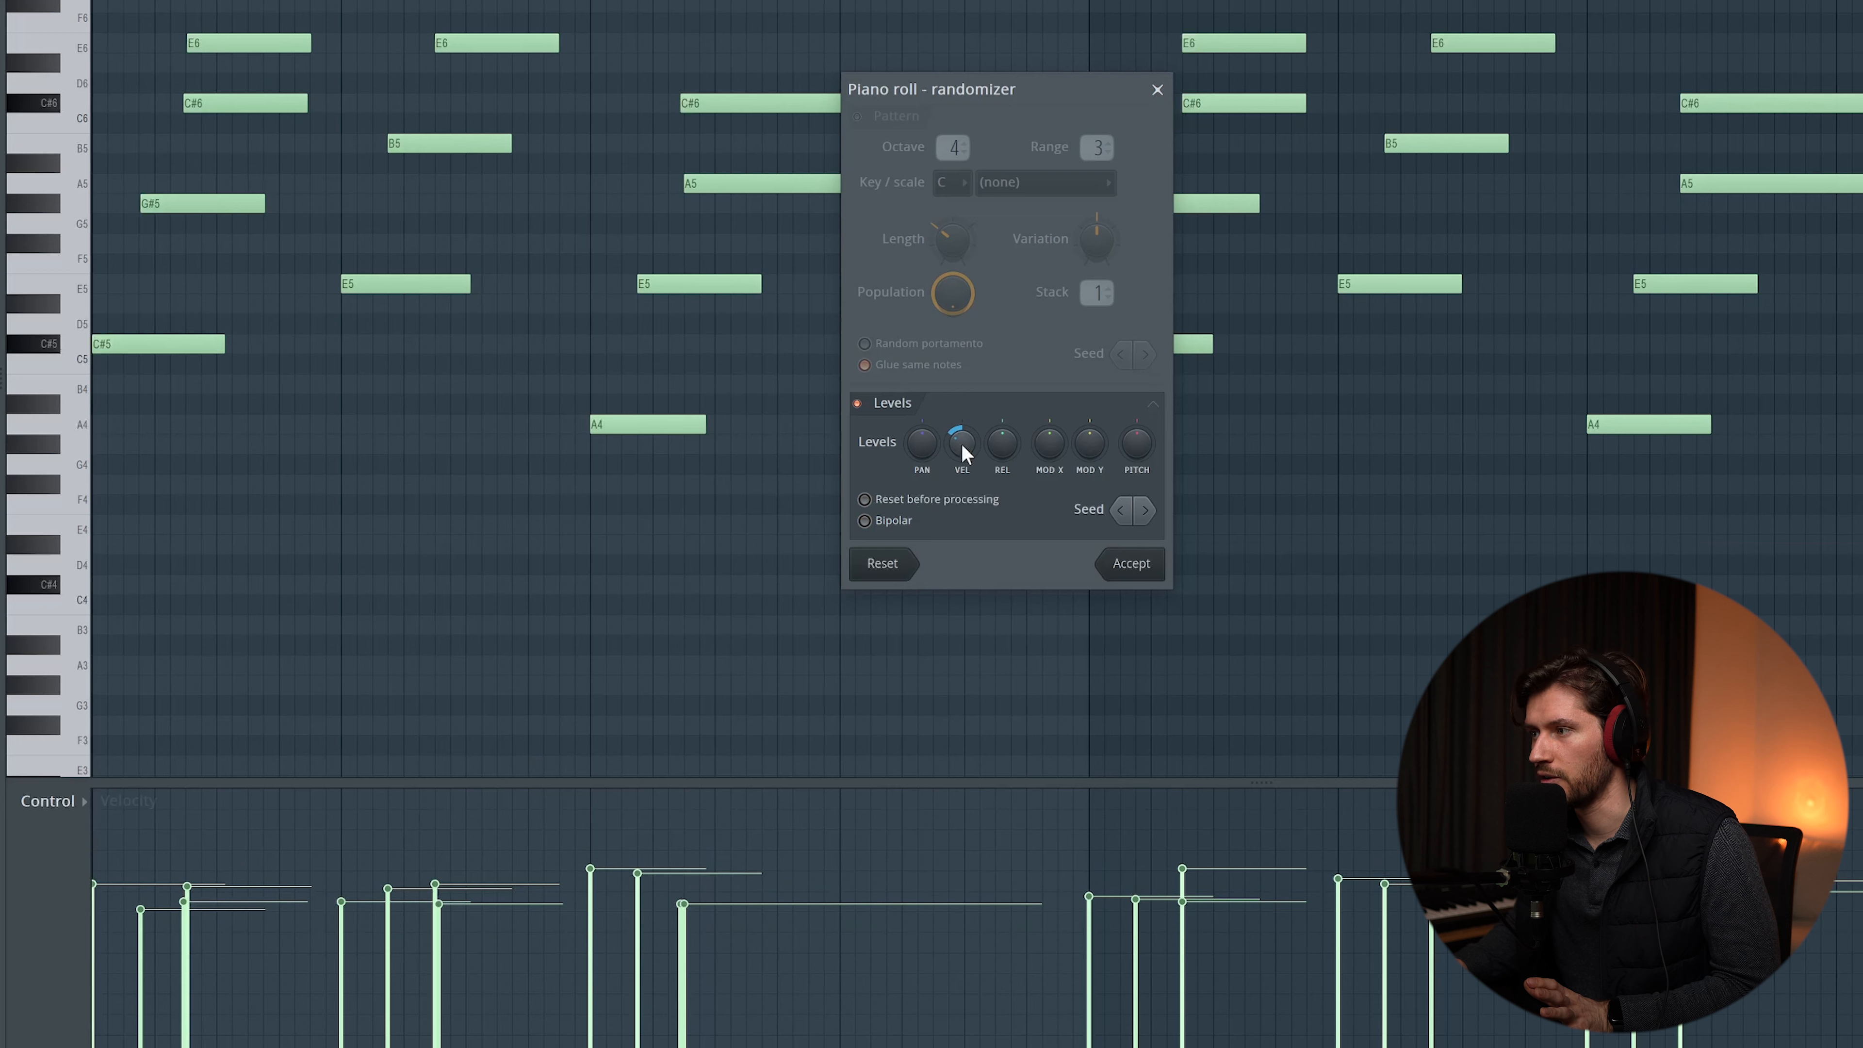
{"action": "left_click", "coordinate": [1130, 564]}
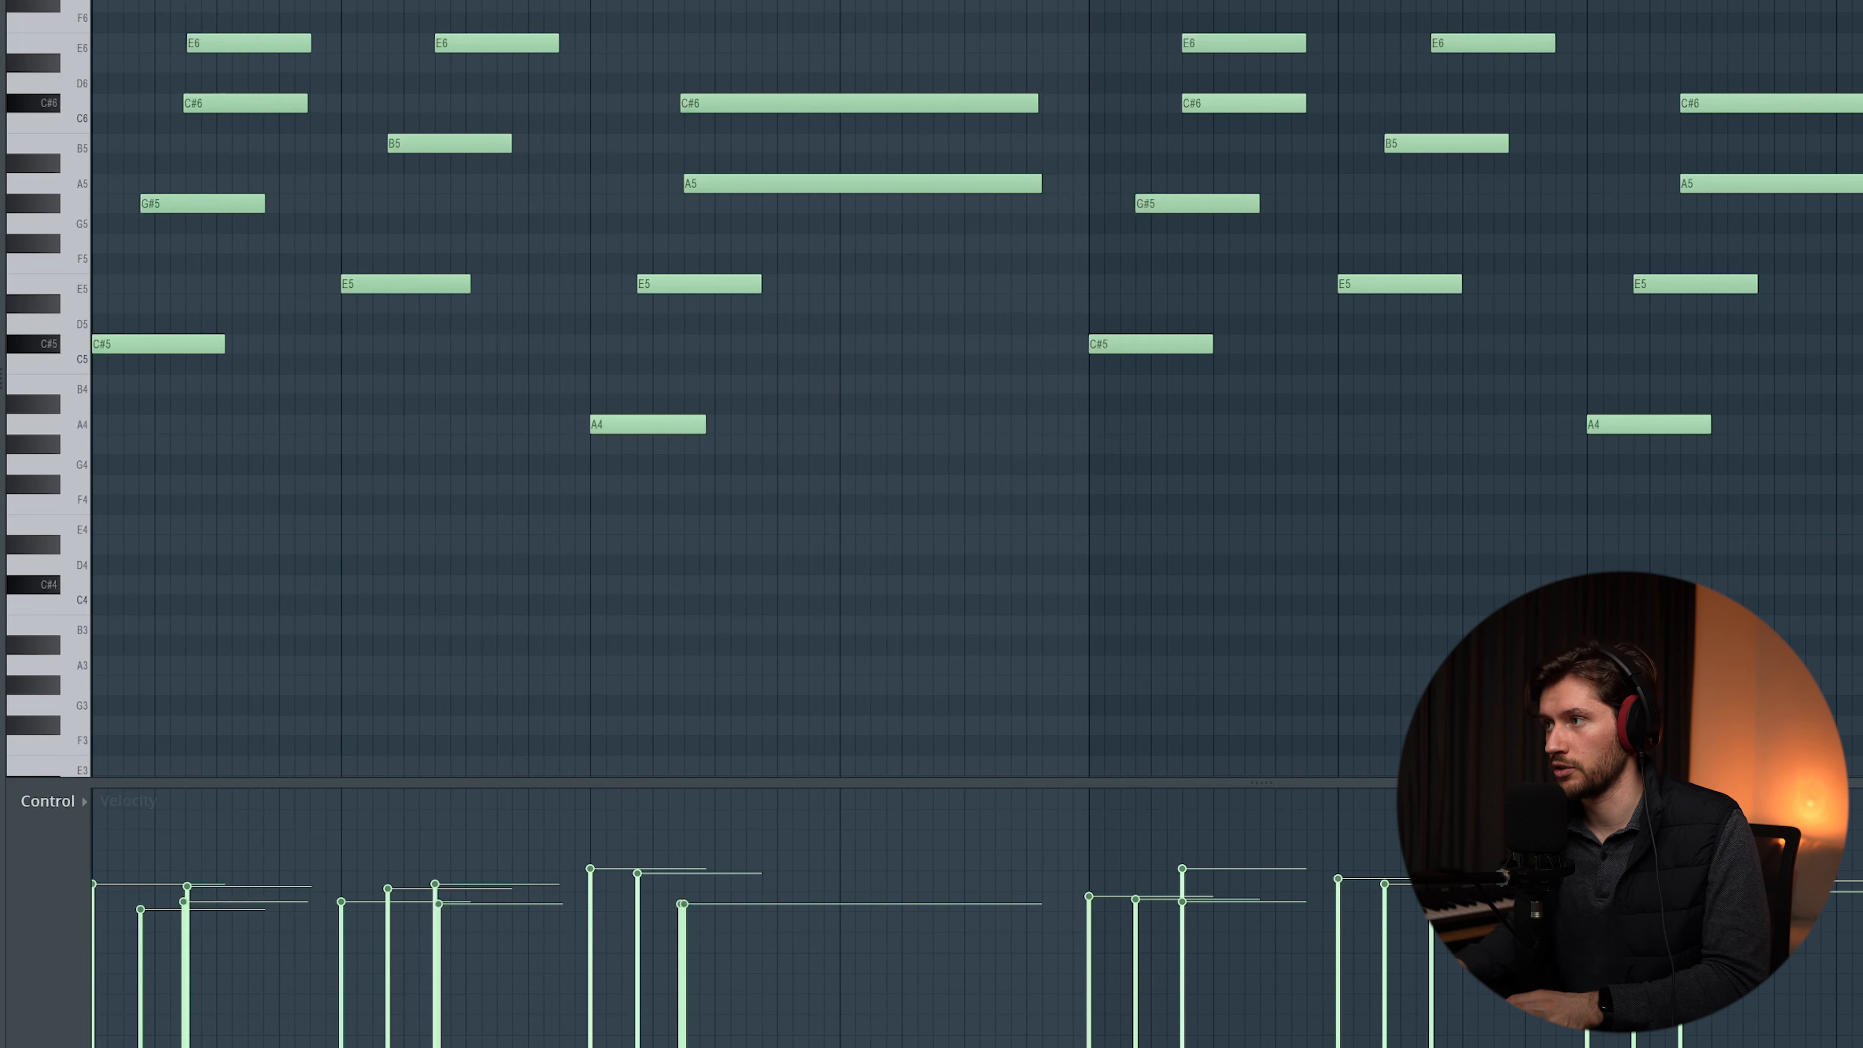
Step: Play back the humanized guitar melody and open the Sampler channel's options in the channel rack
{"action": "scroll", "coordinate": [1517, 21], "scroll_direction": "down", "scroll_amount": 1}
{"action": "key", "text": "space"}
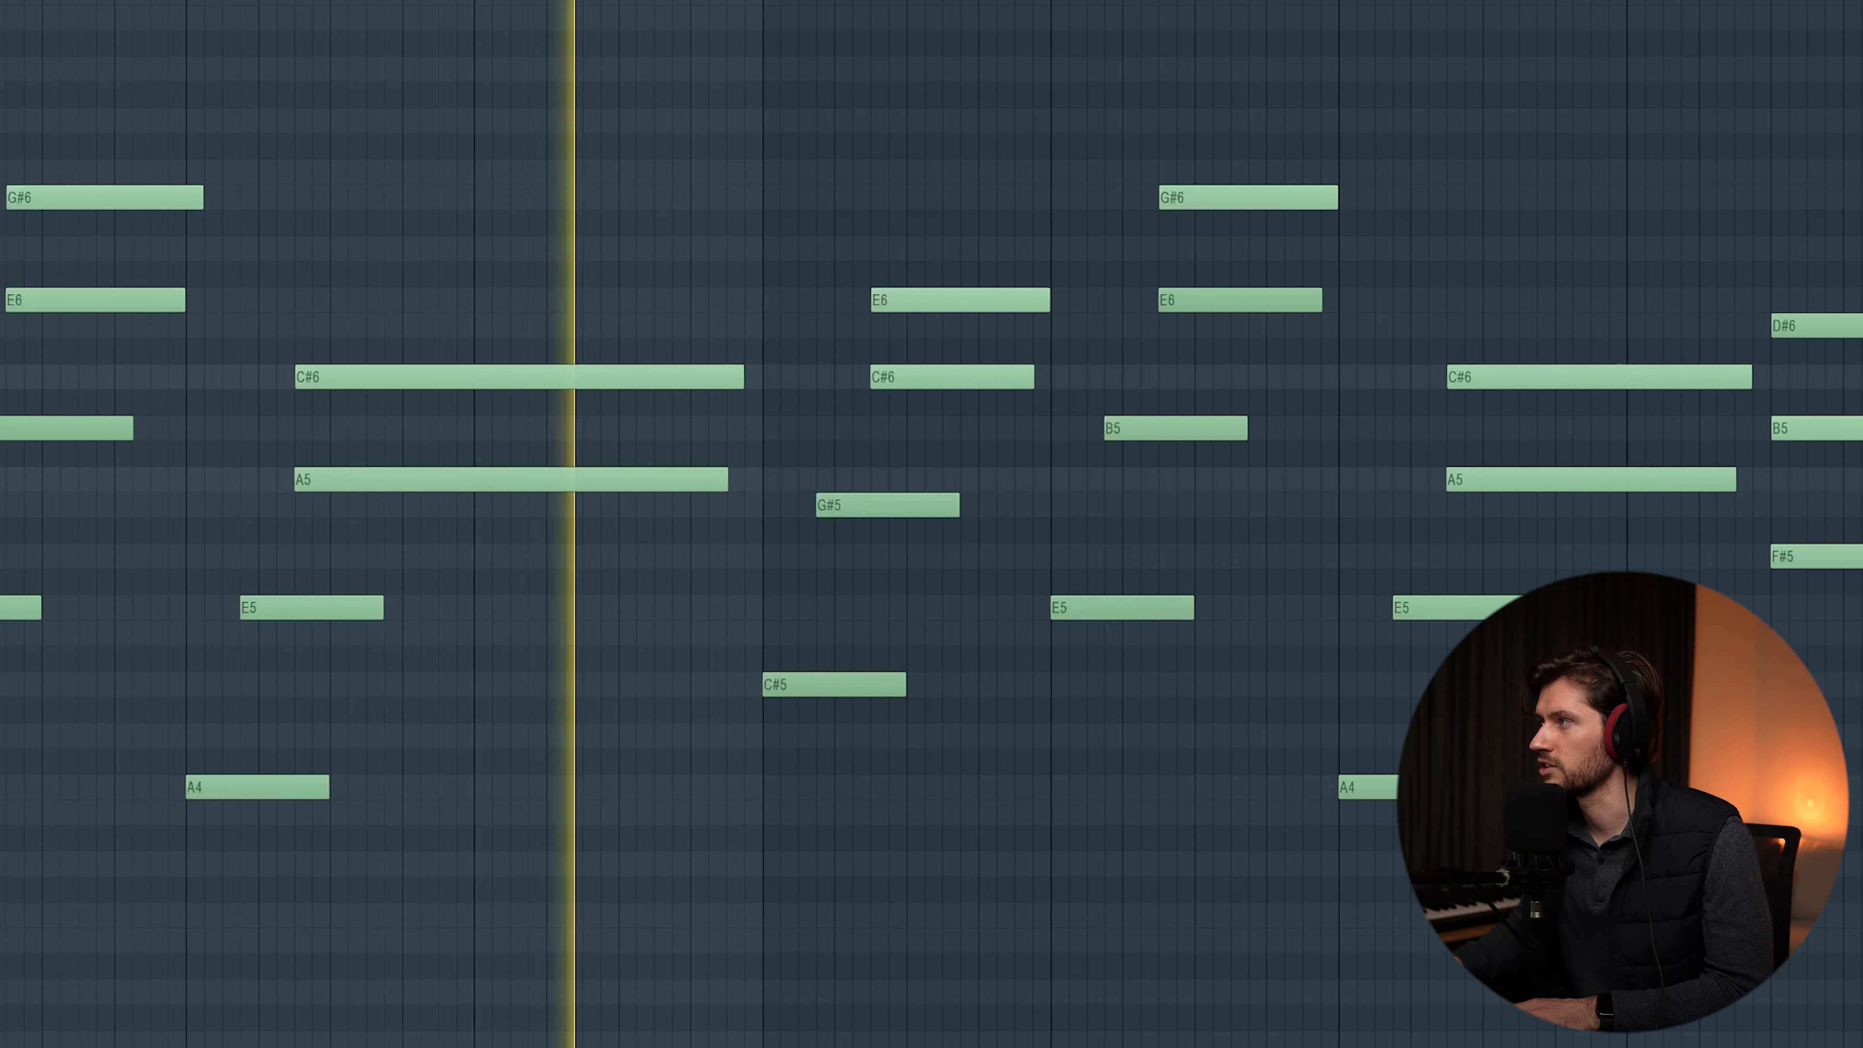
{"action": "scroll", "coordinate": [932, 524], "scroll_direction": "down", "scroll_amount": 2}
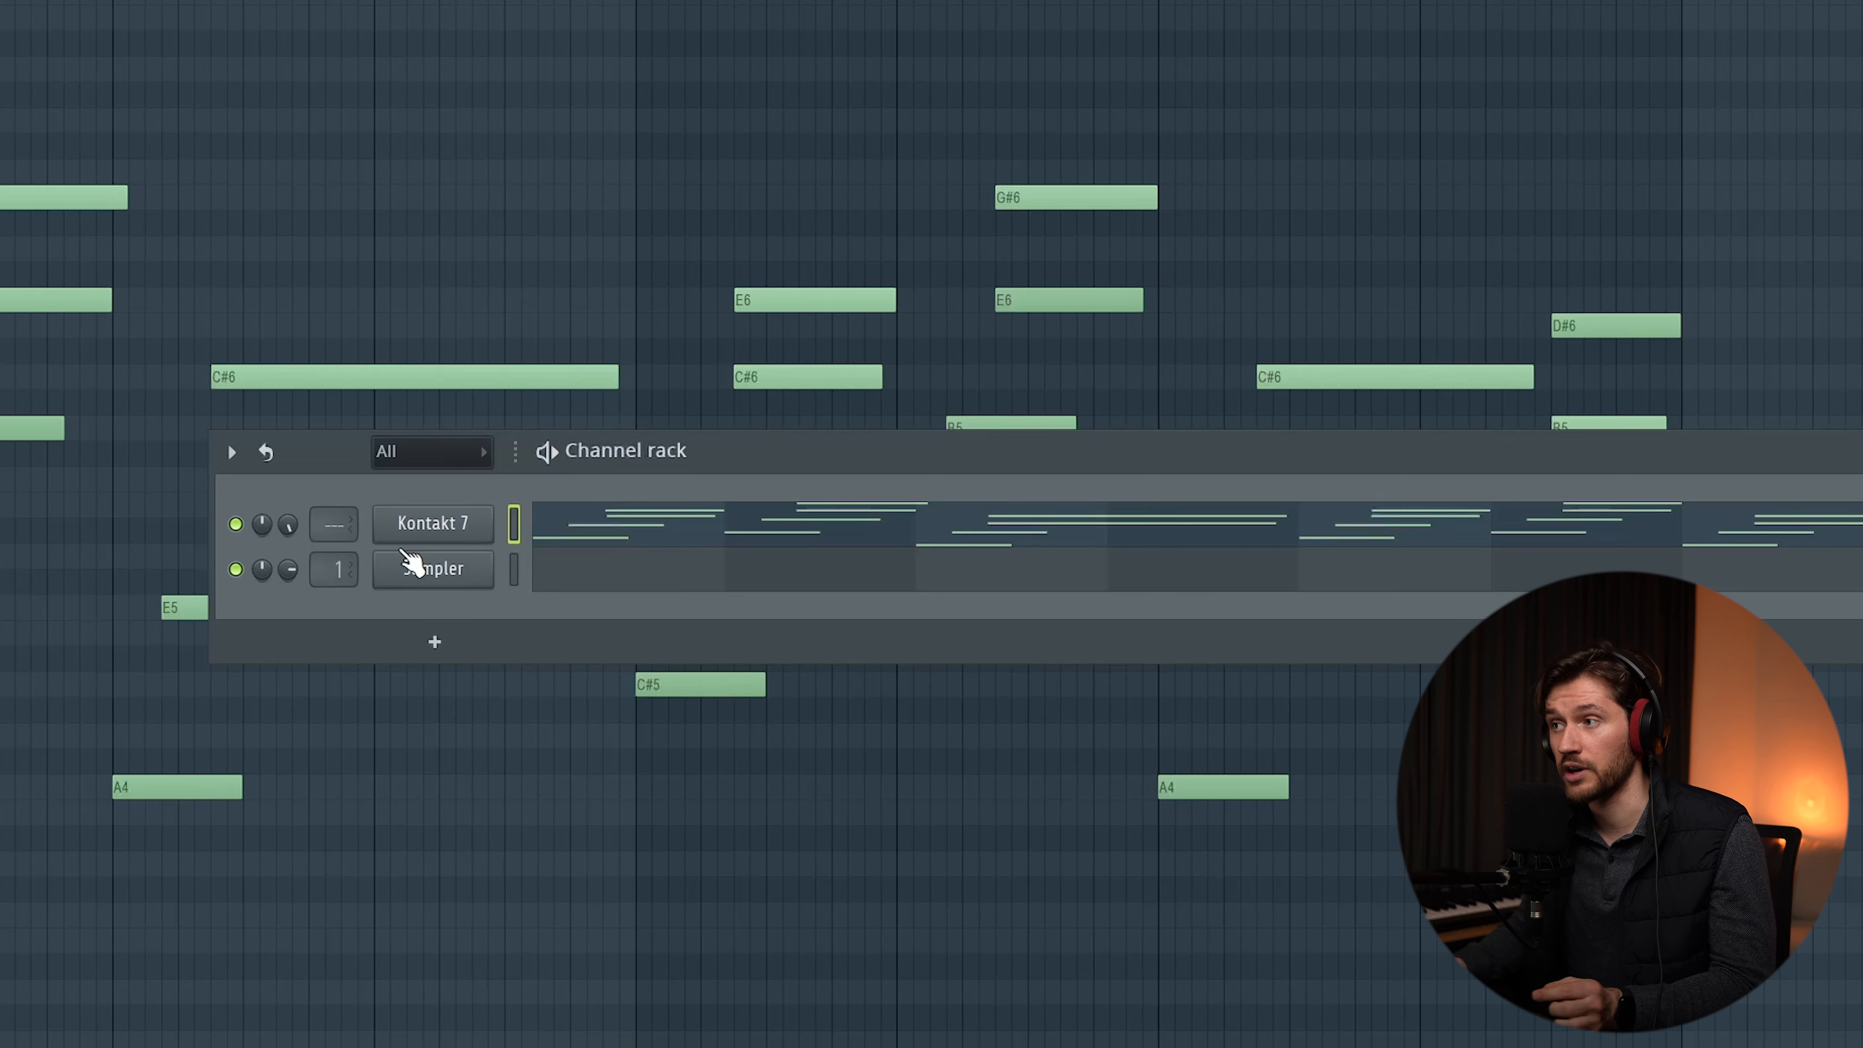
{"action": "right_click", "coordinate": [405, 561]}
{"action": "left_click", "coordinate": [569, 815]}
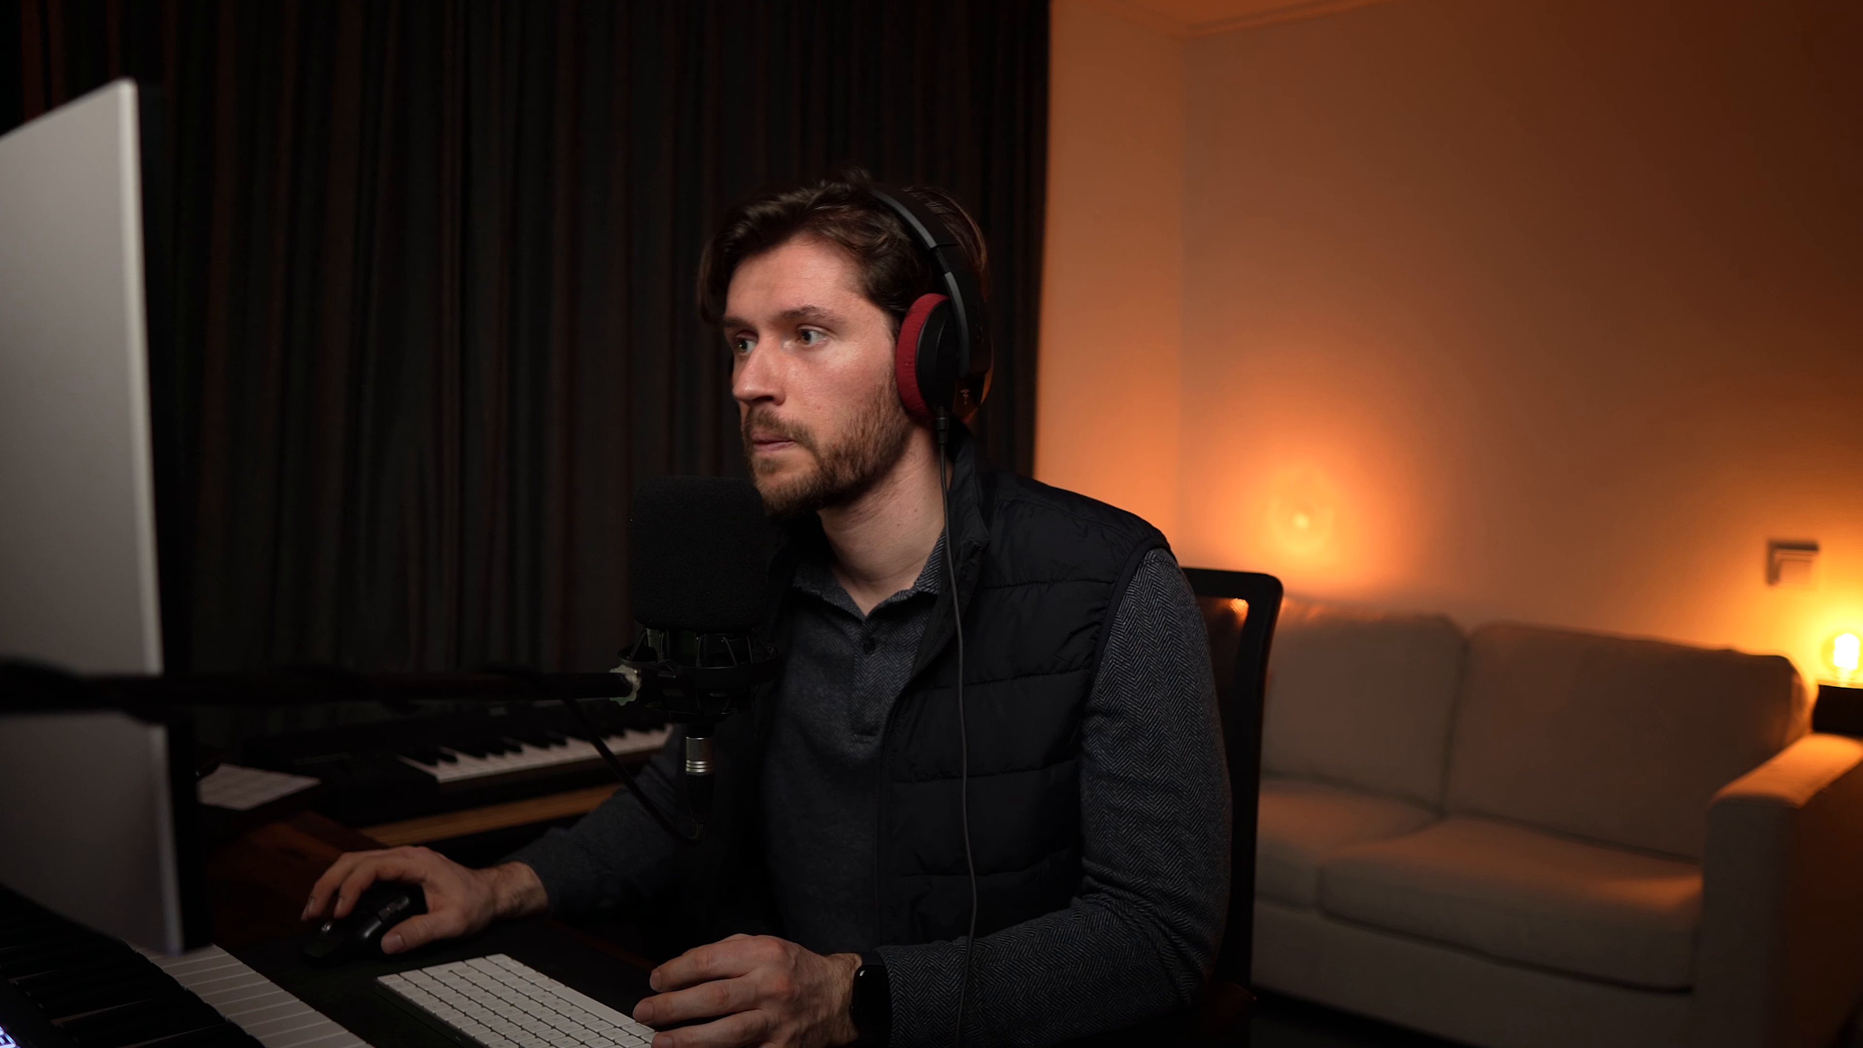
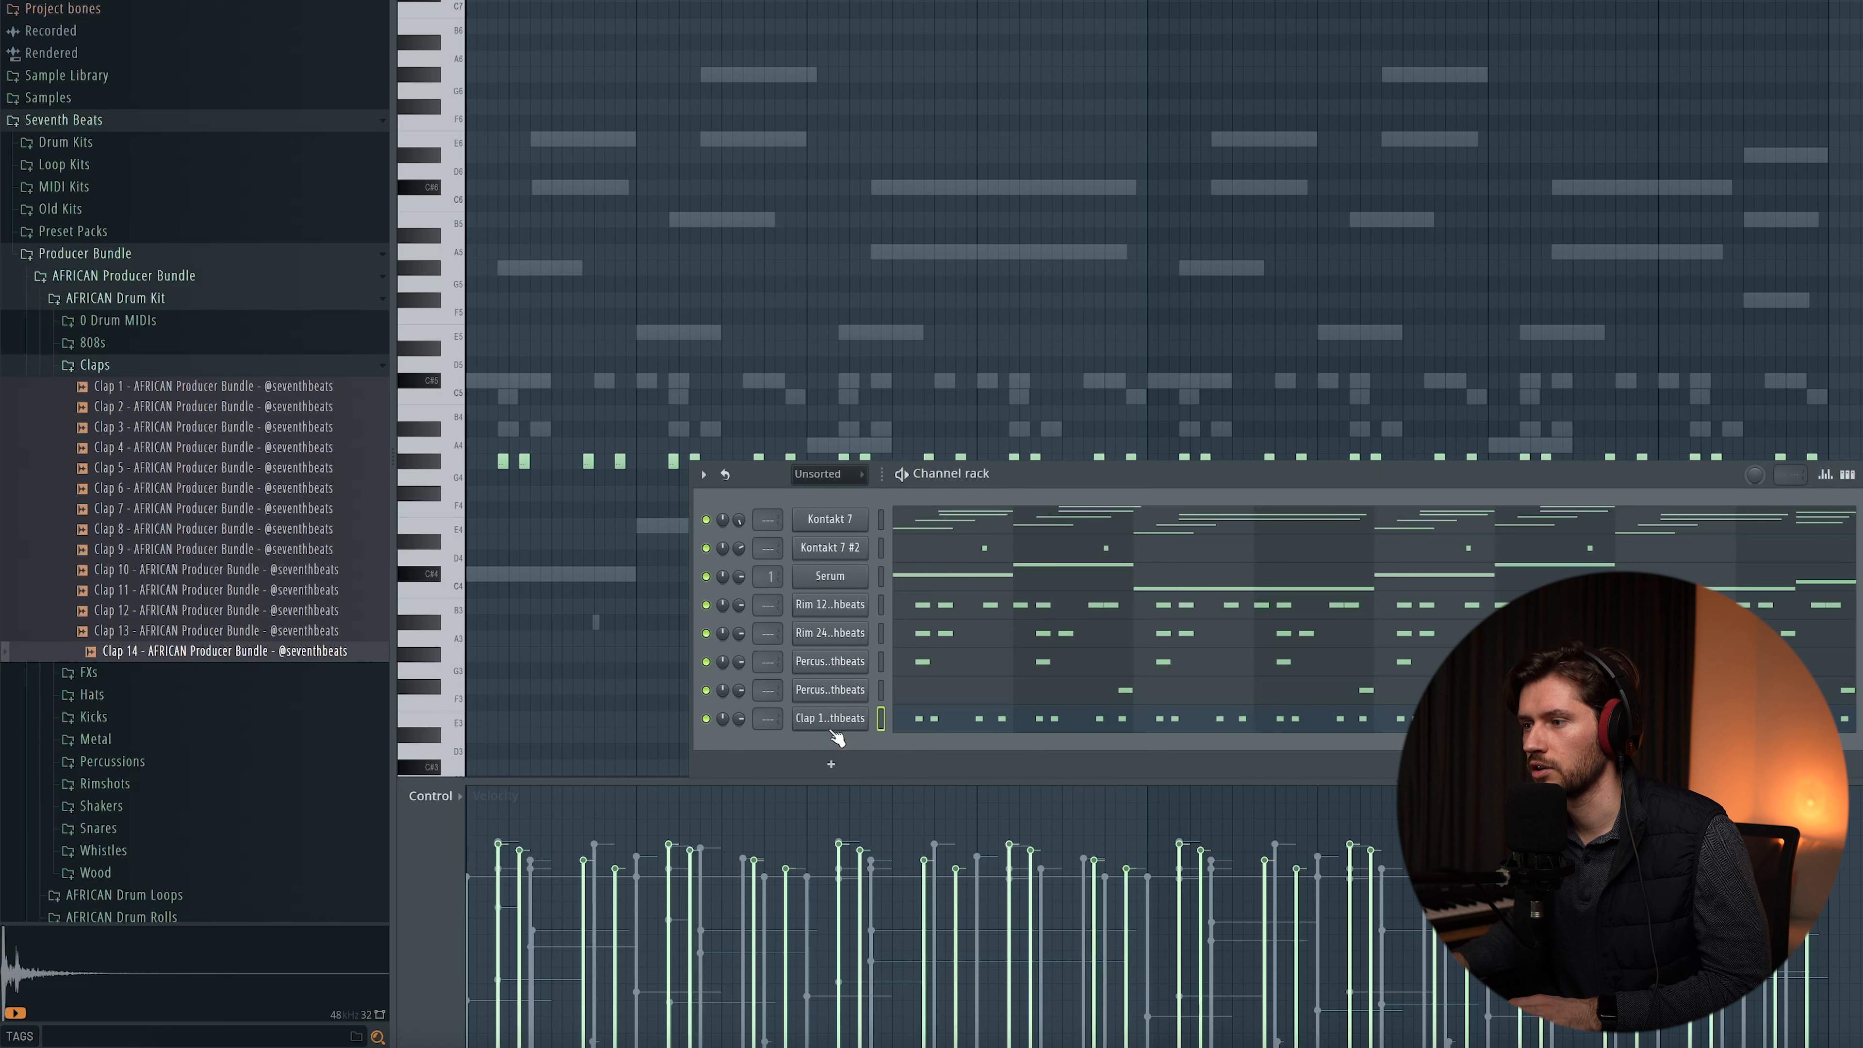
Step: Clone the Clap 14 channel, hide the channel rack and play the beat
{"action": "left_click", "coordinate": [898, 919]}
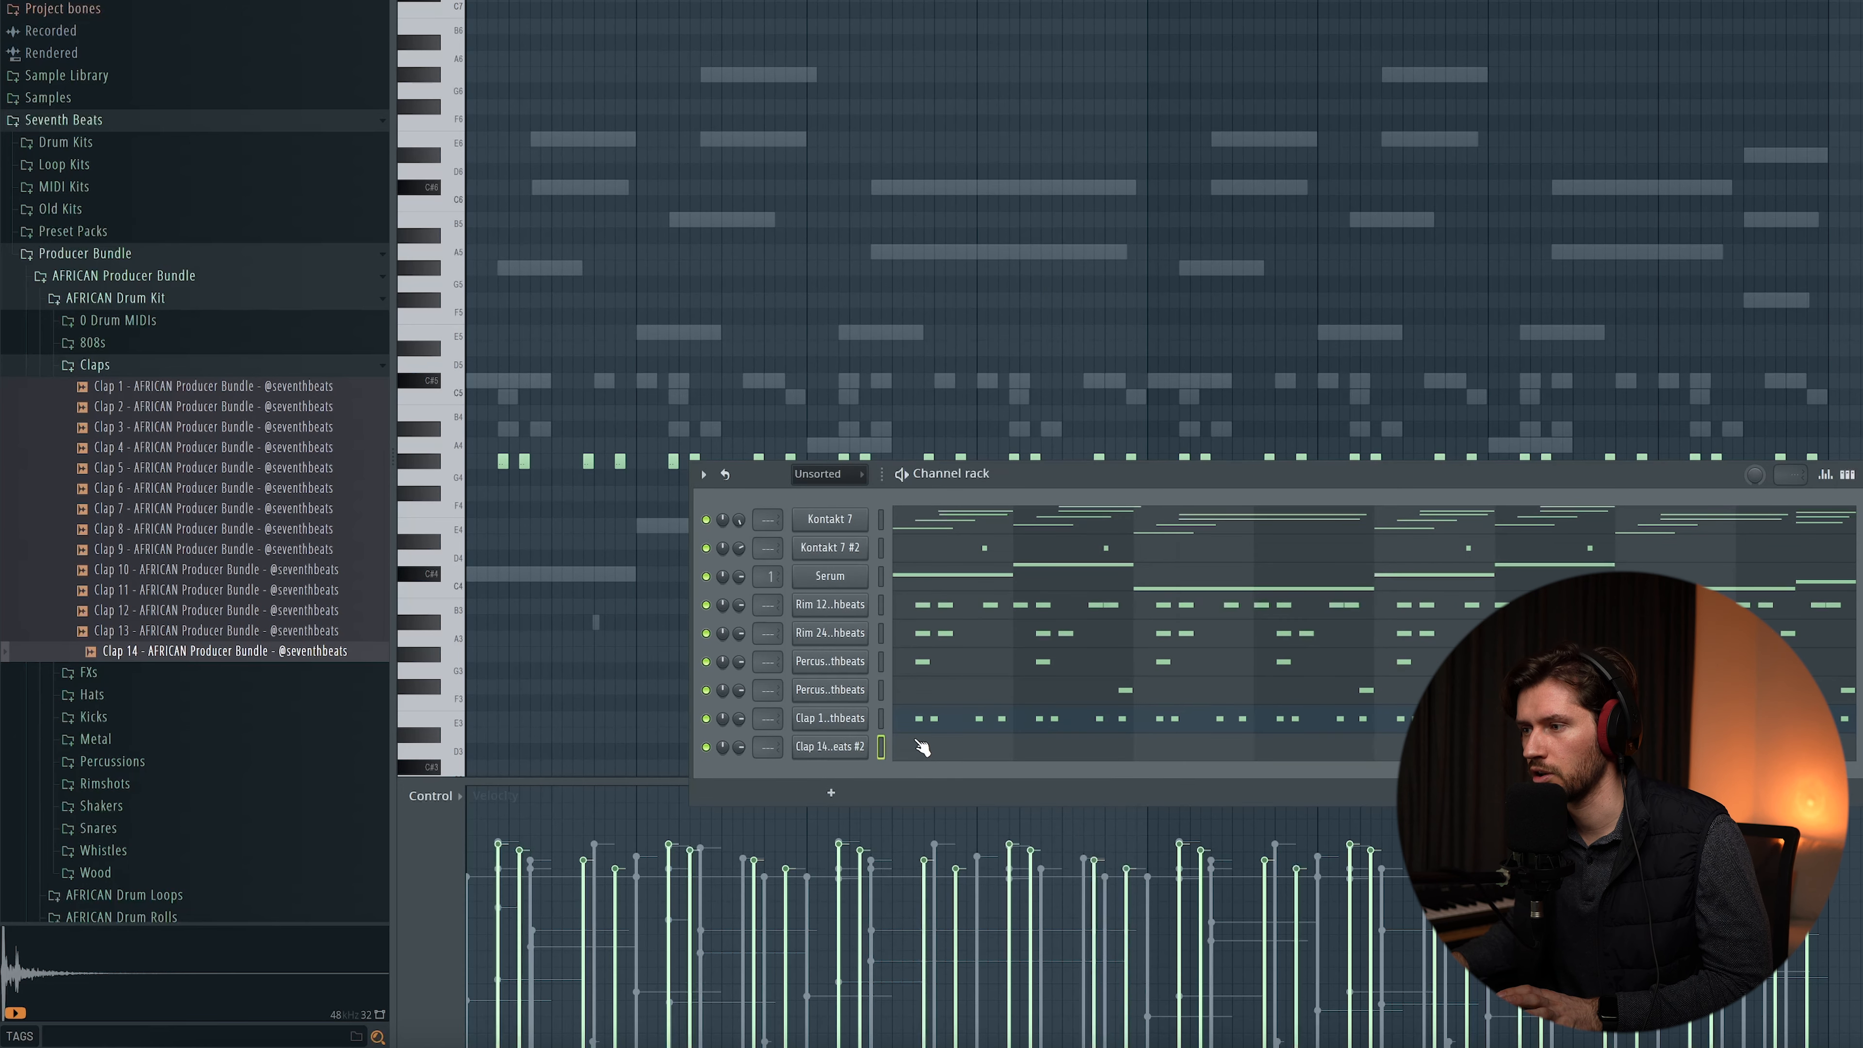
{"action": "key", "text": "F6"}
{"action": "scroll", "coordinate": [767, 226], "scroll_direction": "down", "scroll_amount": 2}
{"action": "key", "text": "space"}
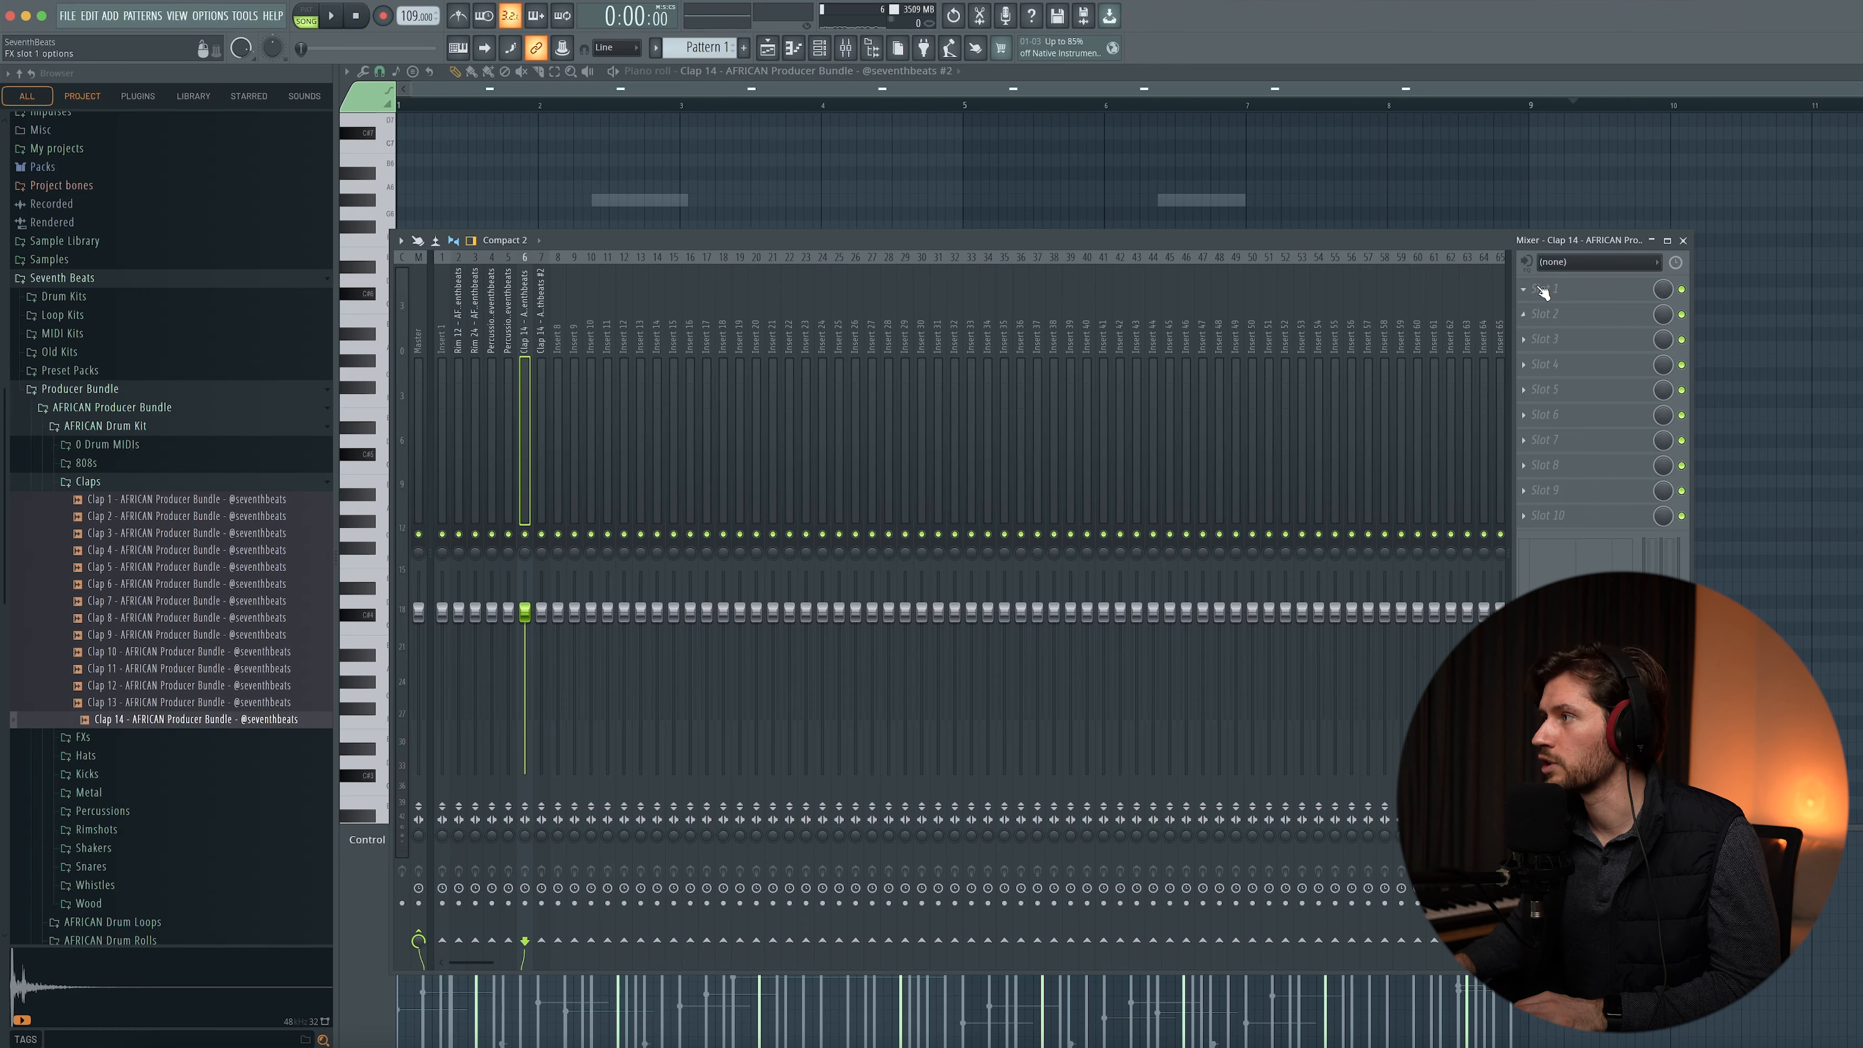
Step: Load Fruity Reeverb 2 into the first effect slot of the Clap 14 mixer track
{"action": "left_click", "coordinate": [1542, 289]}
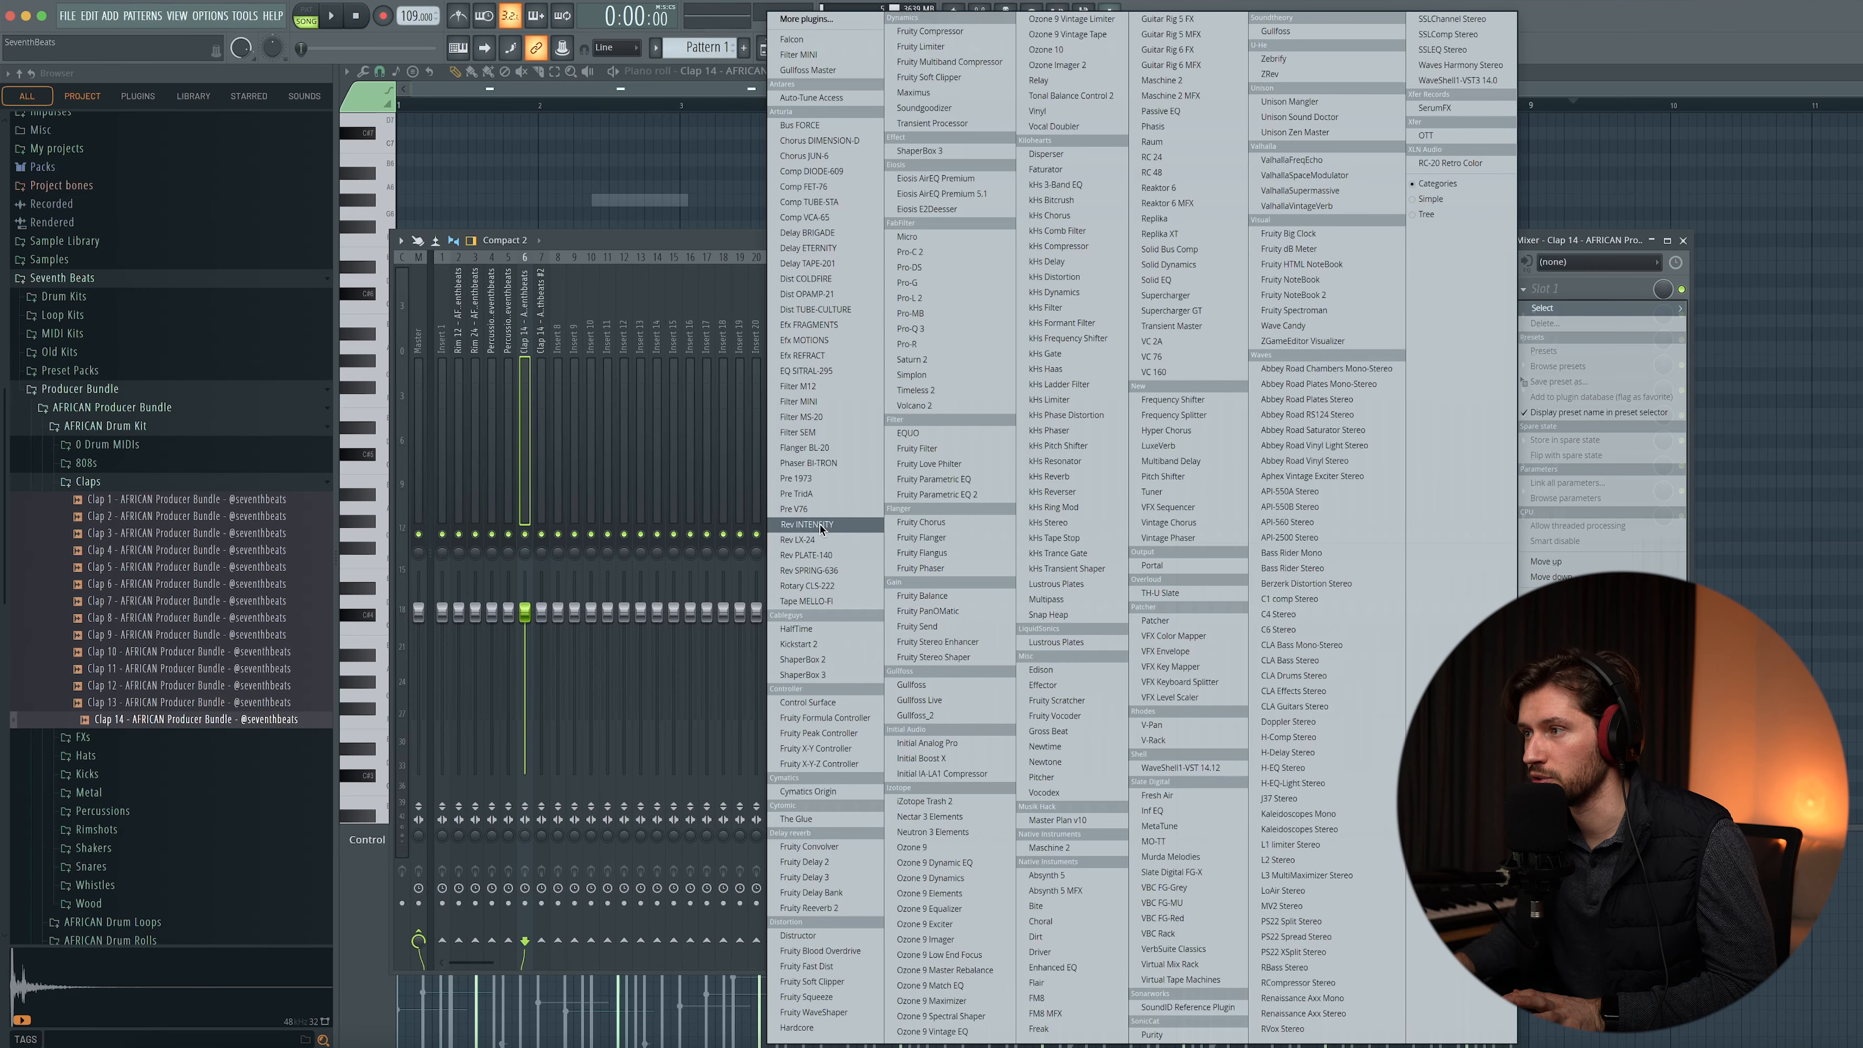
{"action": "left_click", "coordinate": [810, 908]}
{"action": "left_click_drag", "start_coordinate": [235, 110], "coordinate": [799, 537]}
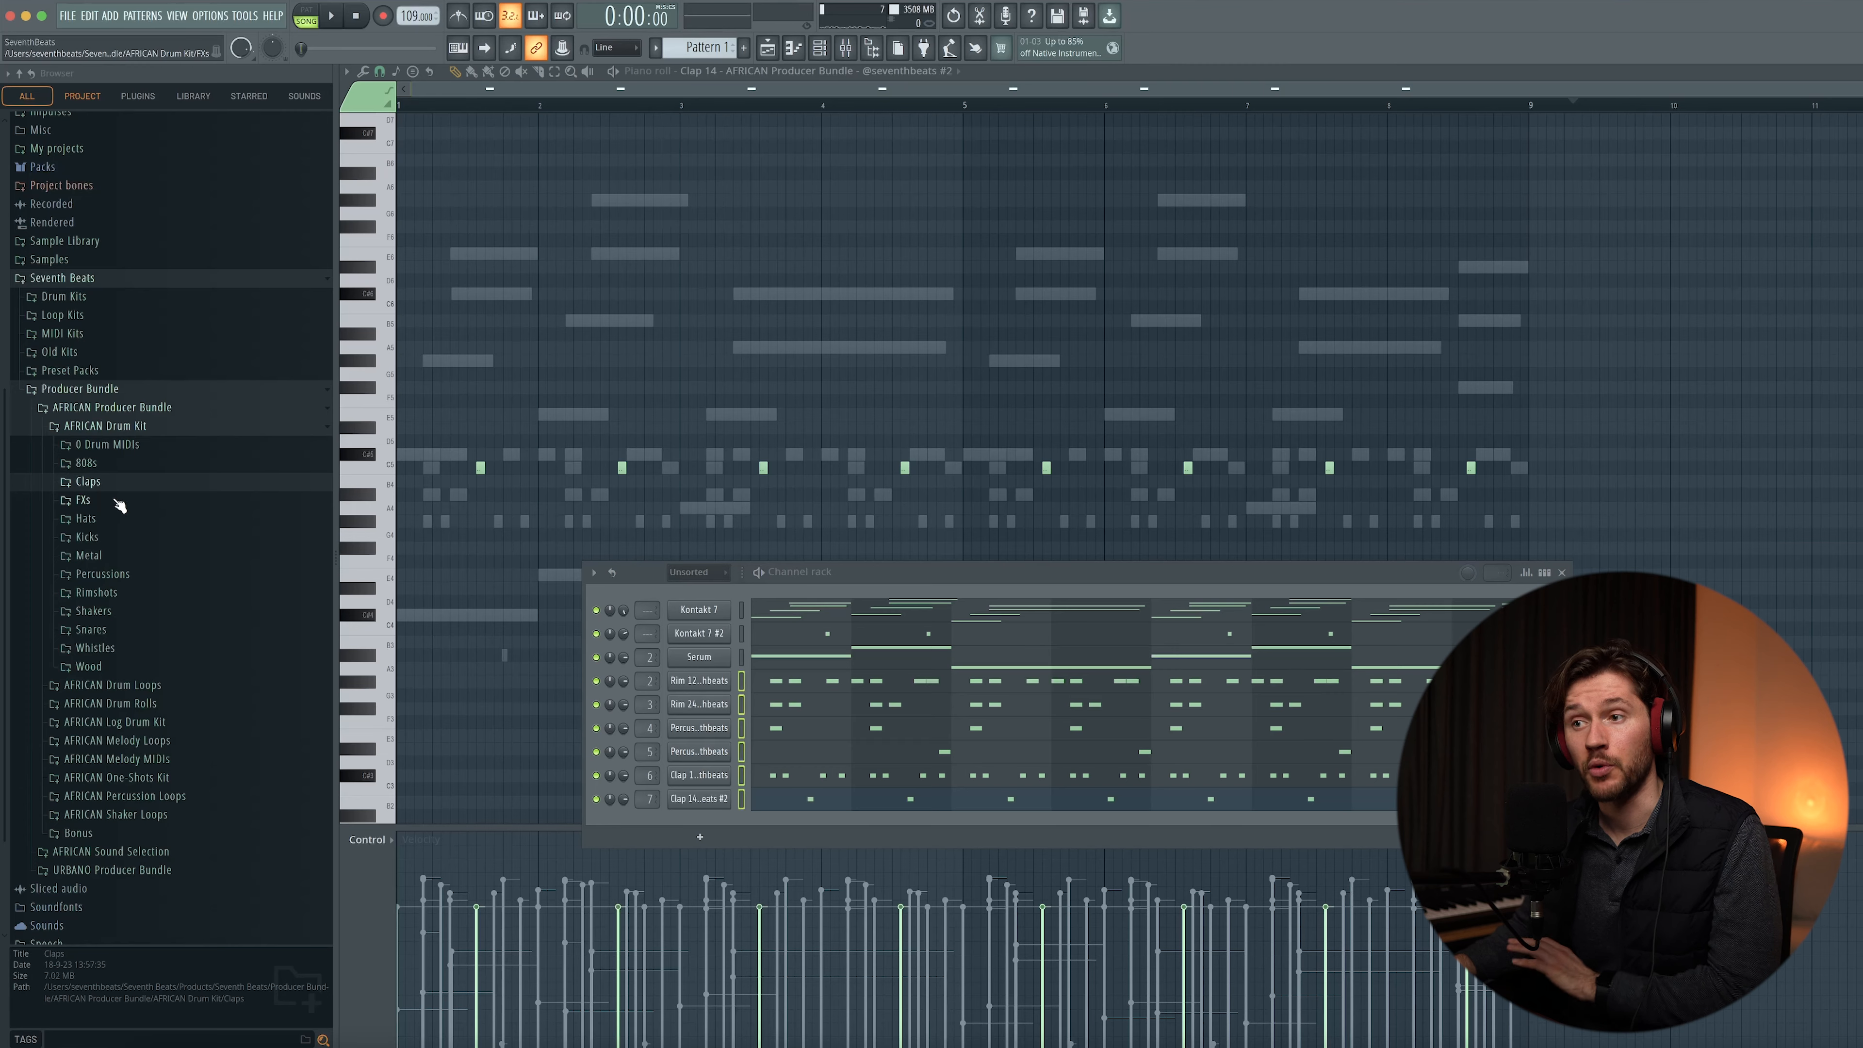
Step: Add the Kick 4 sample from the Kicks folder as a channel between Serum and Rim 12 and open its piano roll
{"action": "left_click", "coordinate": [112, 538]}
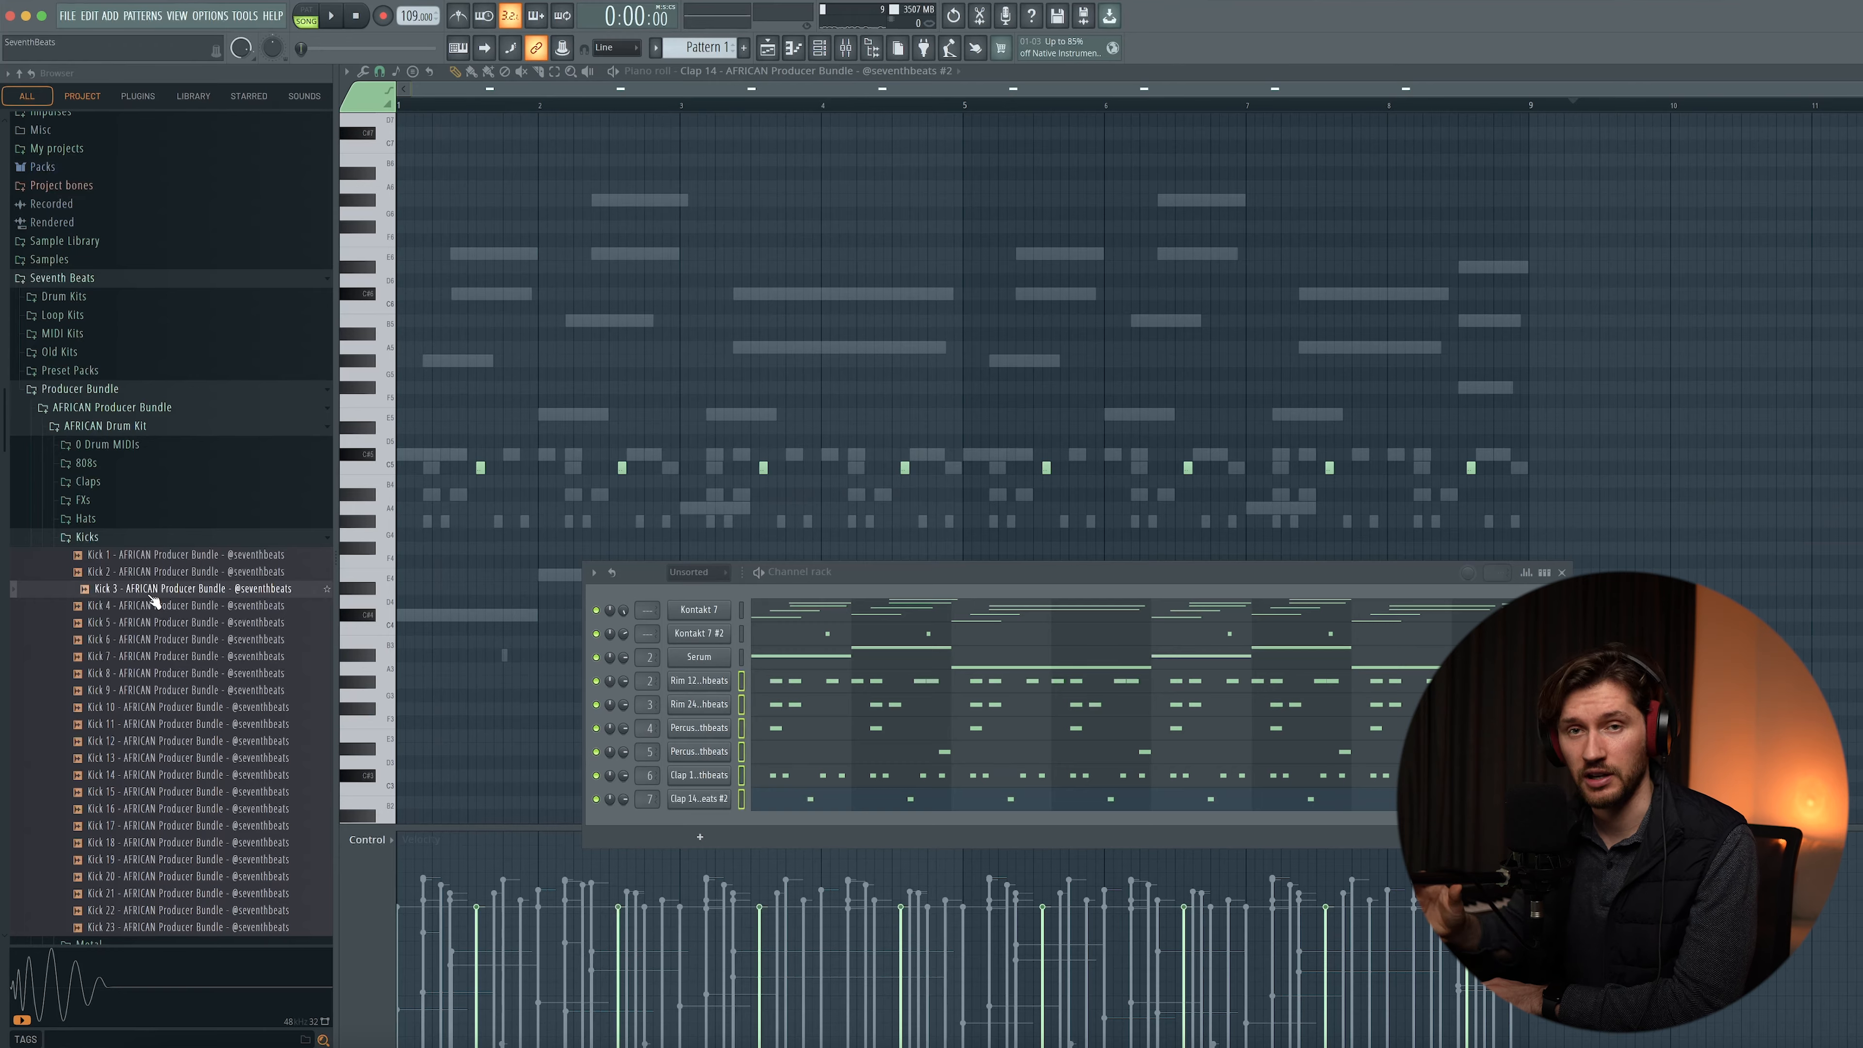
{"action": "left_click", "coordinate": [161, 619]}
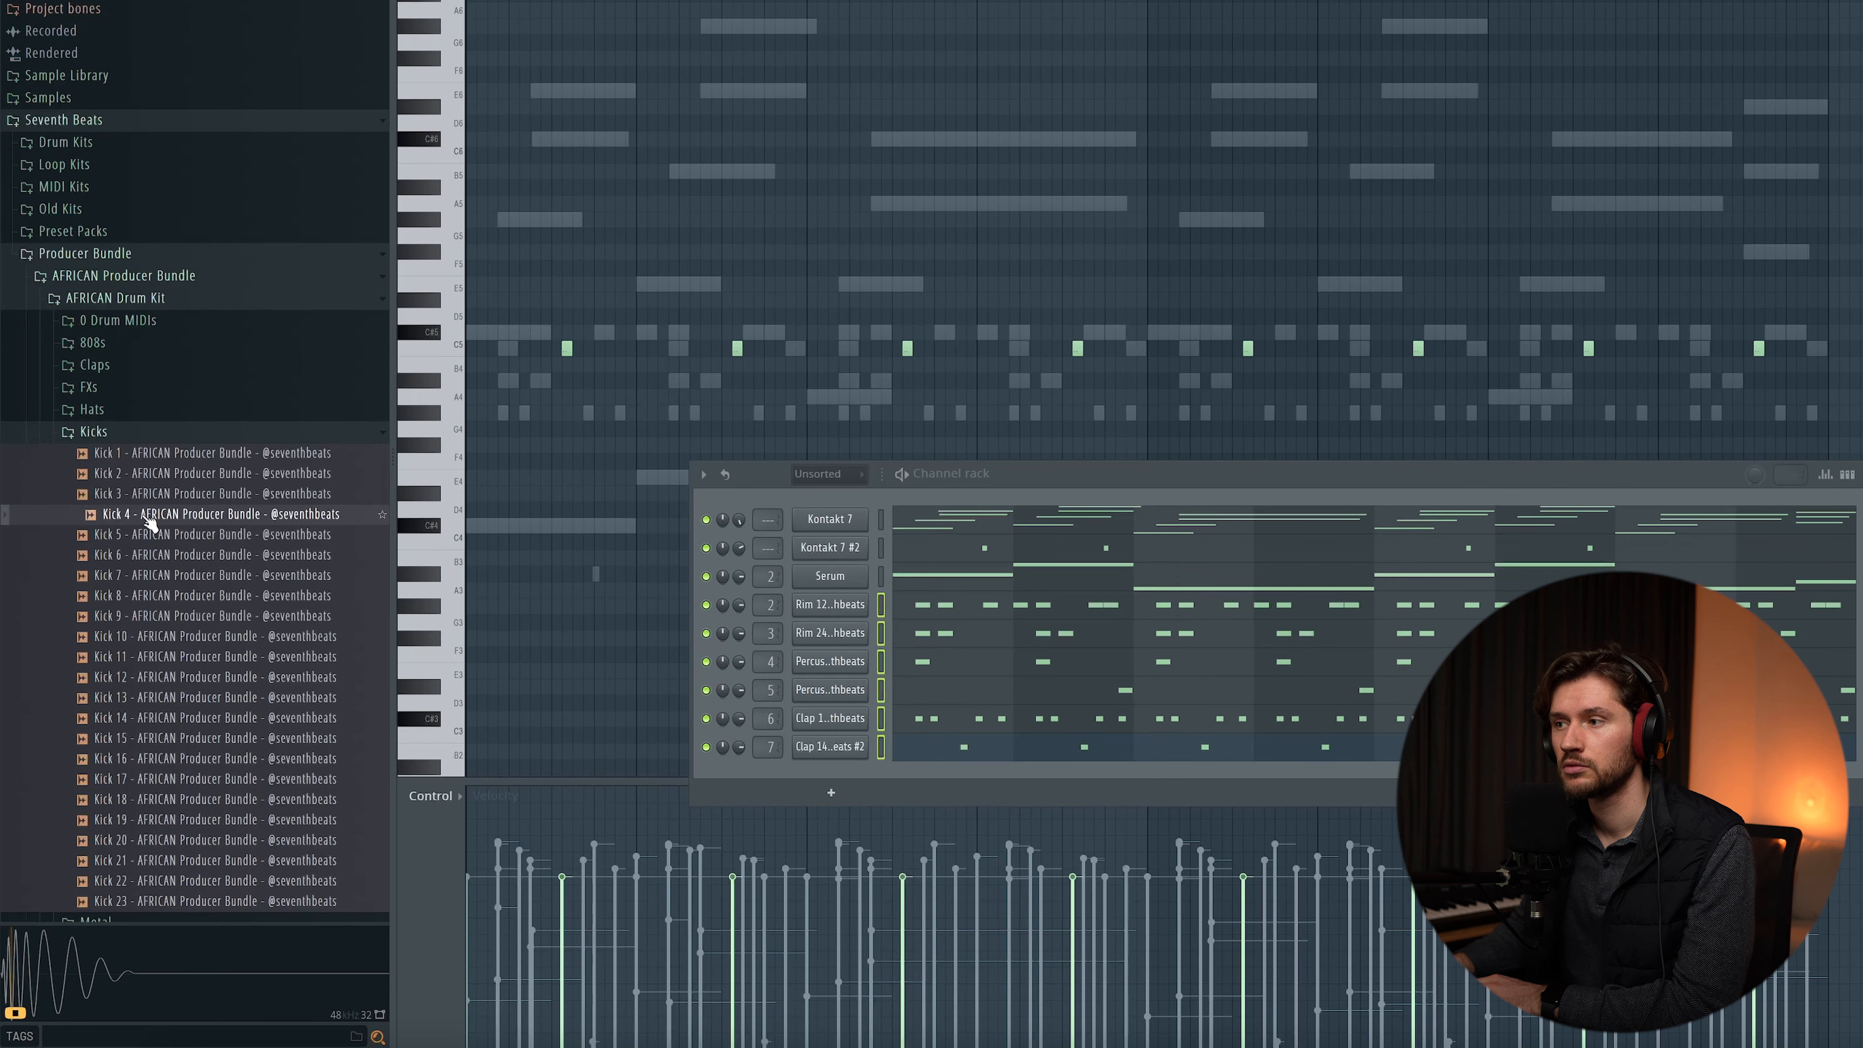
{"action": "left_click_drag", "start_coordinate": [851, 594], "coordinate": [852, 595]}
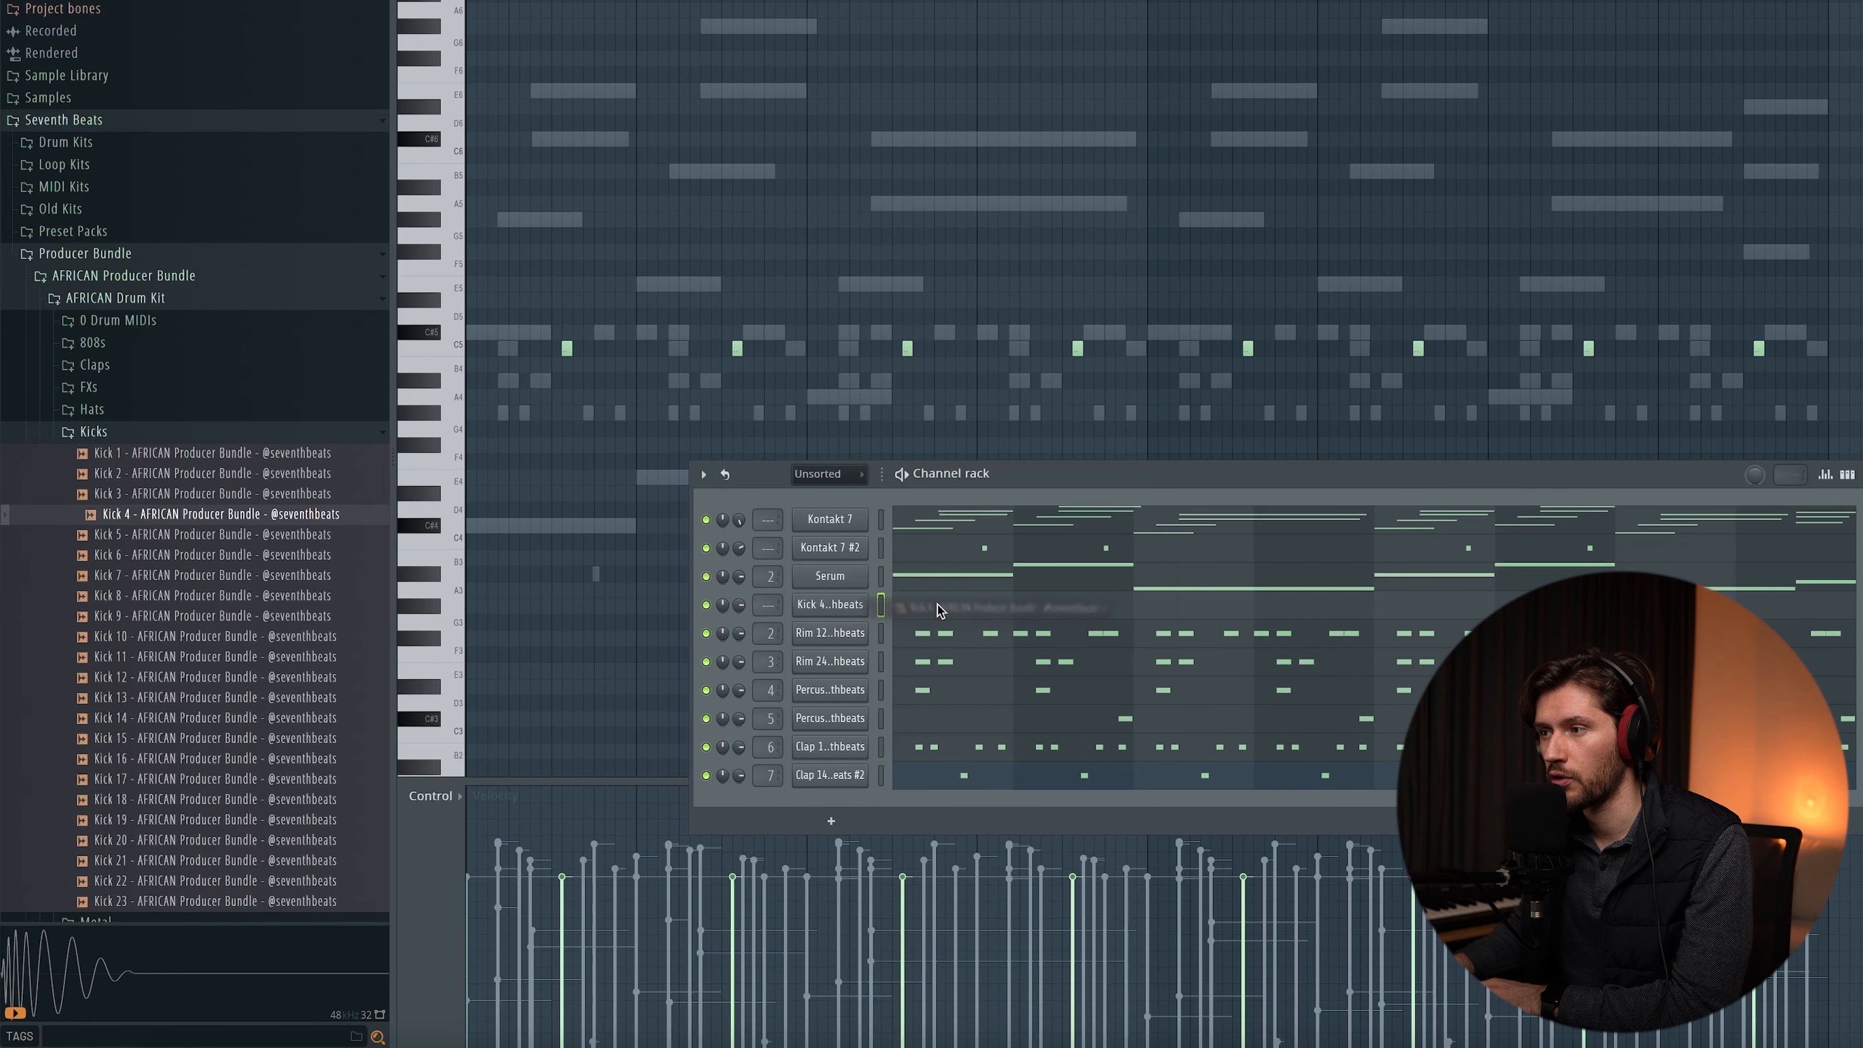
{"action": "left_click", "coordinate": [939, 607]}
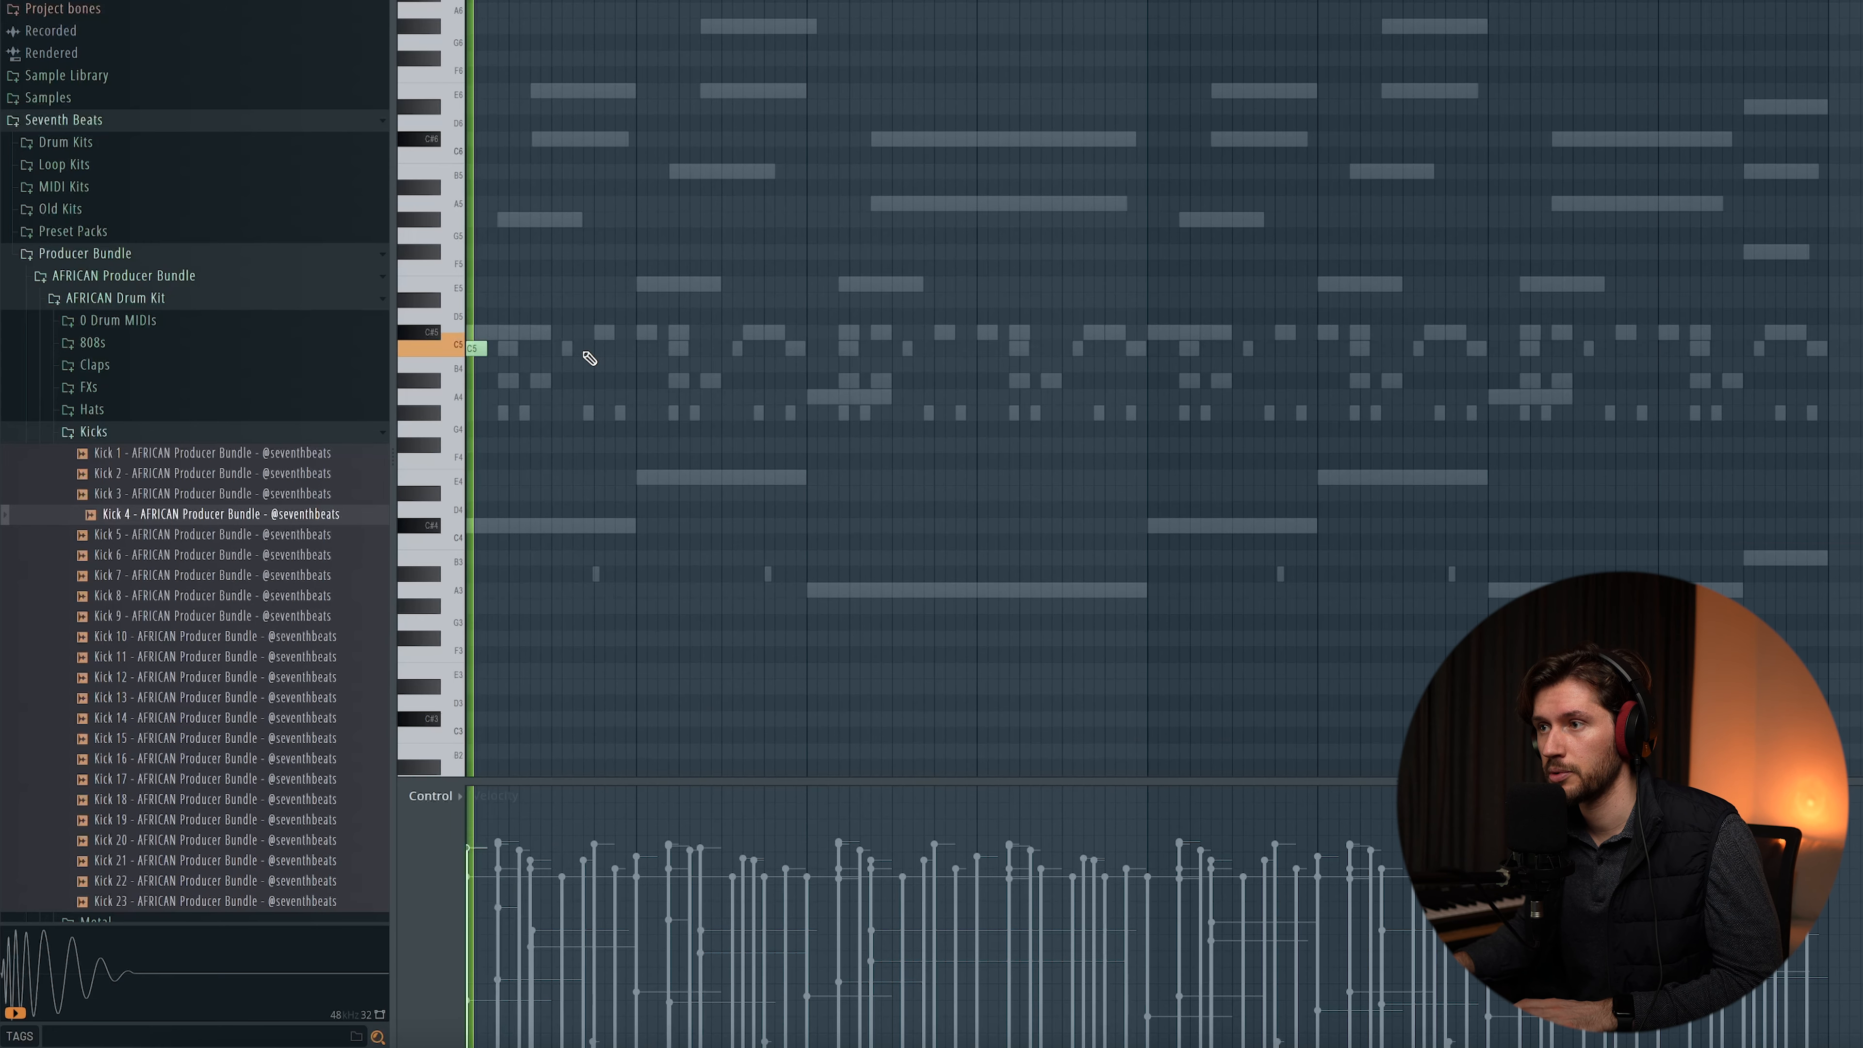
Step: Draw C5 kicks late in bar 1 and at the start of bar 2, shifting the second kick slightly earlier during playback
{"action": "key", "text": "space"}
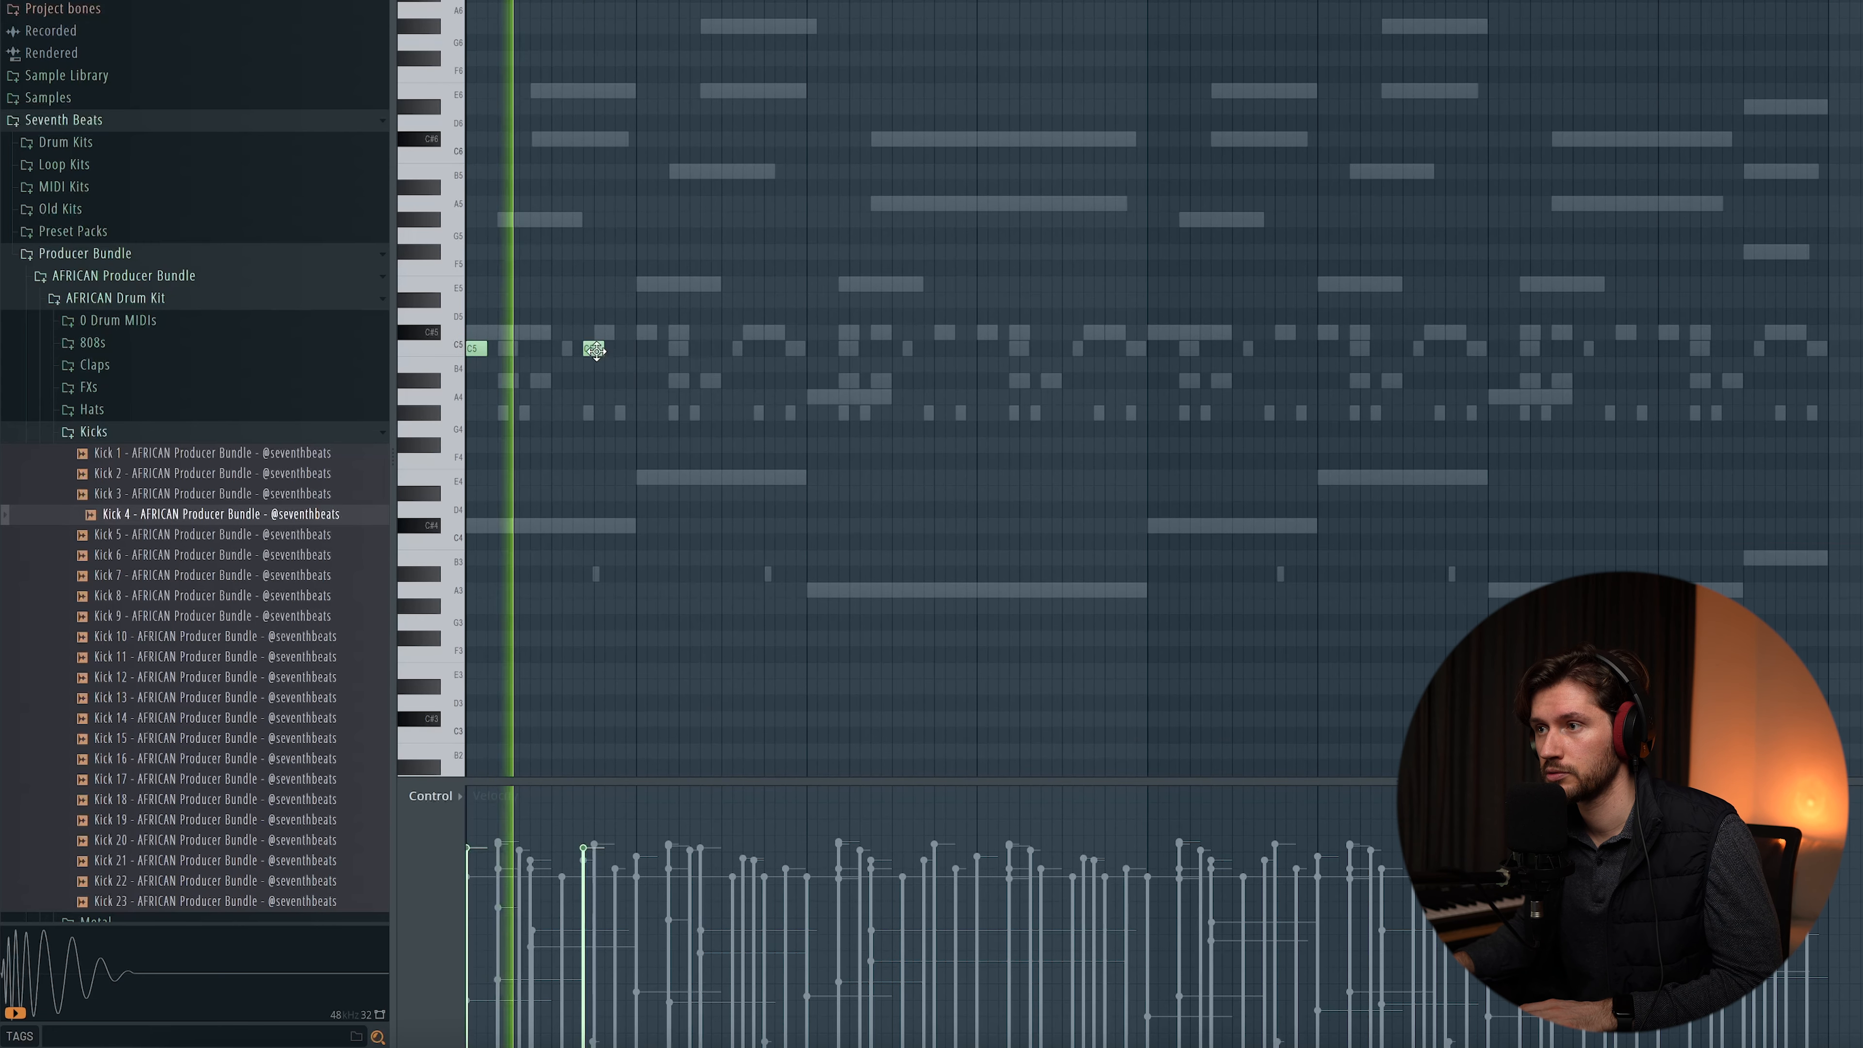
{"action": "left_click", "coordinate": [582, 349]}
{"action": "left_click", "coordinate": [618, 352]}
{"action": "left_click", "coordinate": [641, 351]}
{"action": "key", "text": "space"}
{"action": "left_click_drag", "start_coordinate": [578, 361], "coordinate": [577, 362]}
{"action": "key", "text": "space"}
{"action": "left_click_drag", "start_coordinate": [591, 351], "coordinate": [581, 350]}
Step: Add a C5 kick in the second half of bar 2, repeat the two-bar pattern across eight bars and play it
{"action": "left_click", "coordinate": [713, 345], "text": "ctrl"}
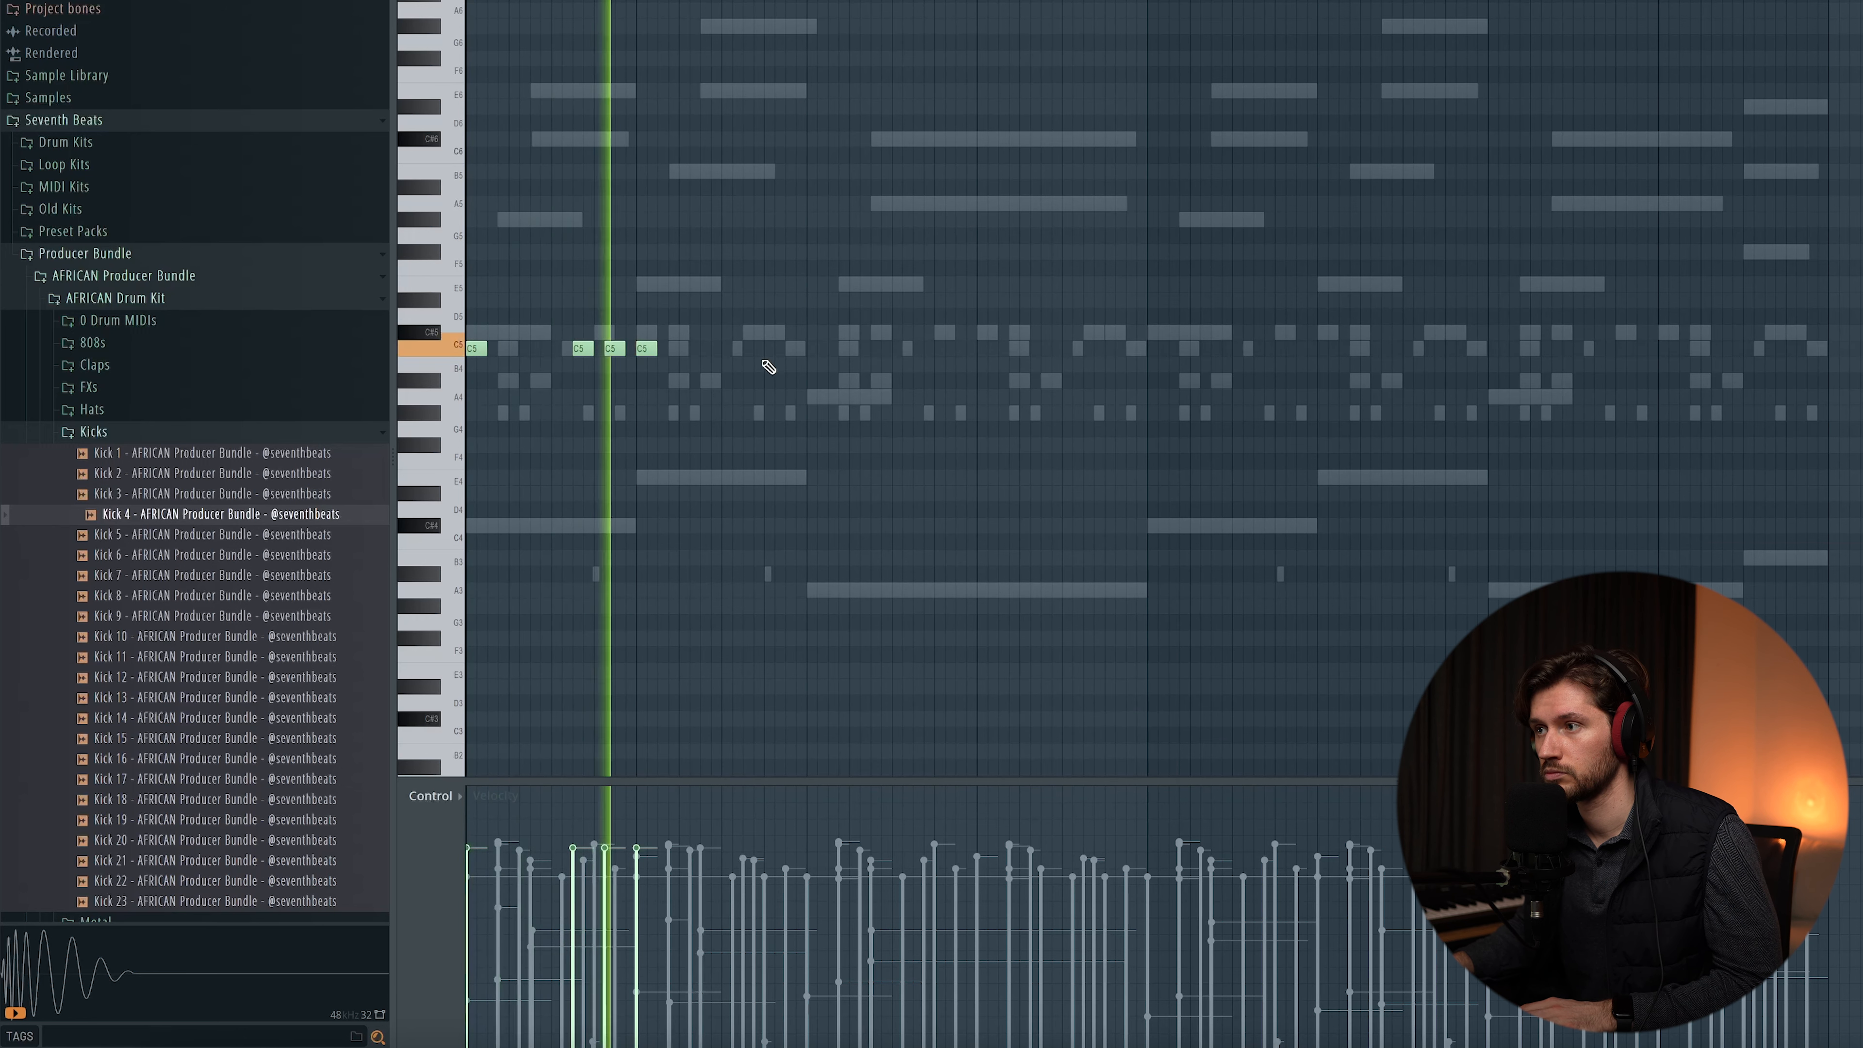
{"action": "left_click", "coordinate": [768, 353]}
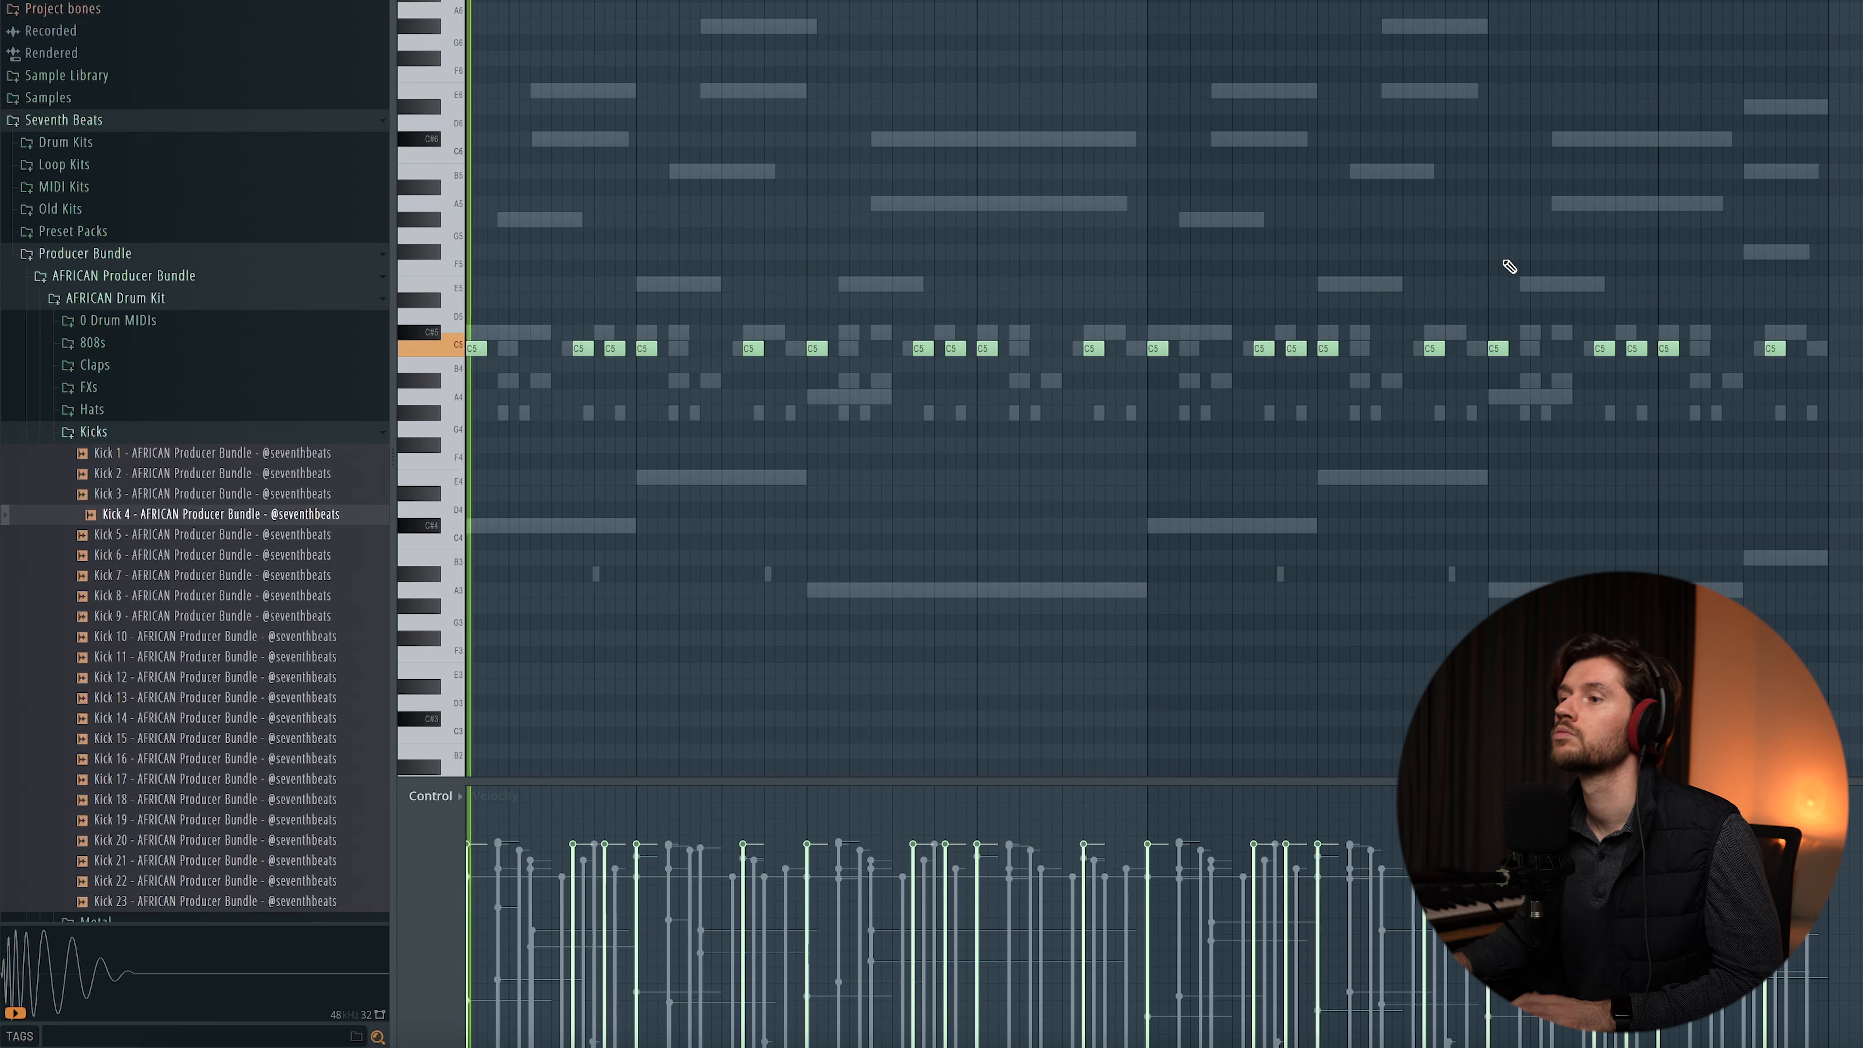
{"action": "key", "text": "space"}
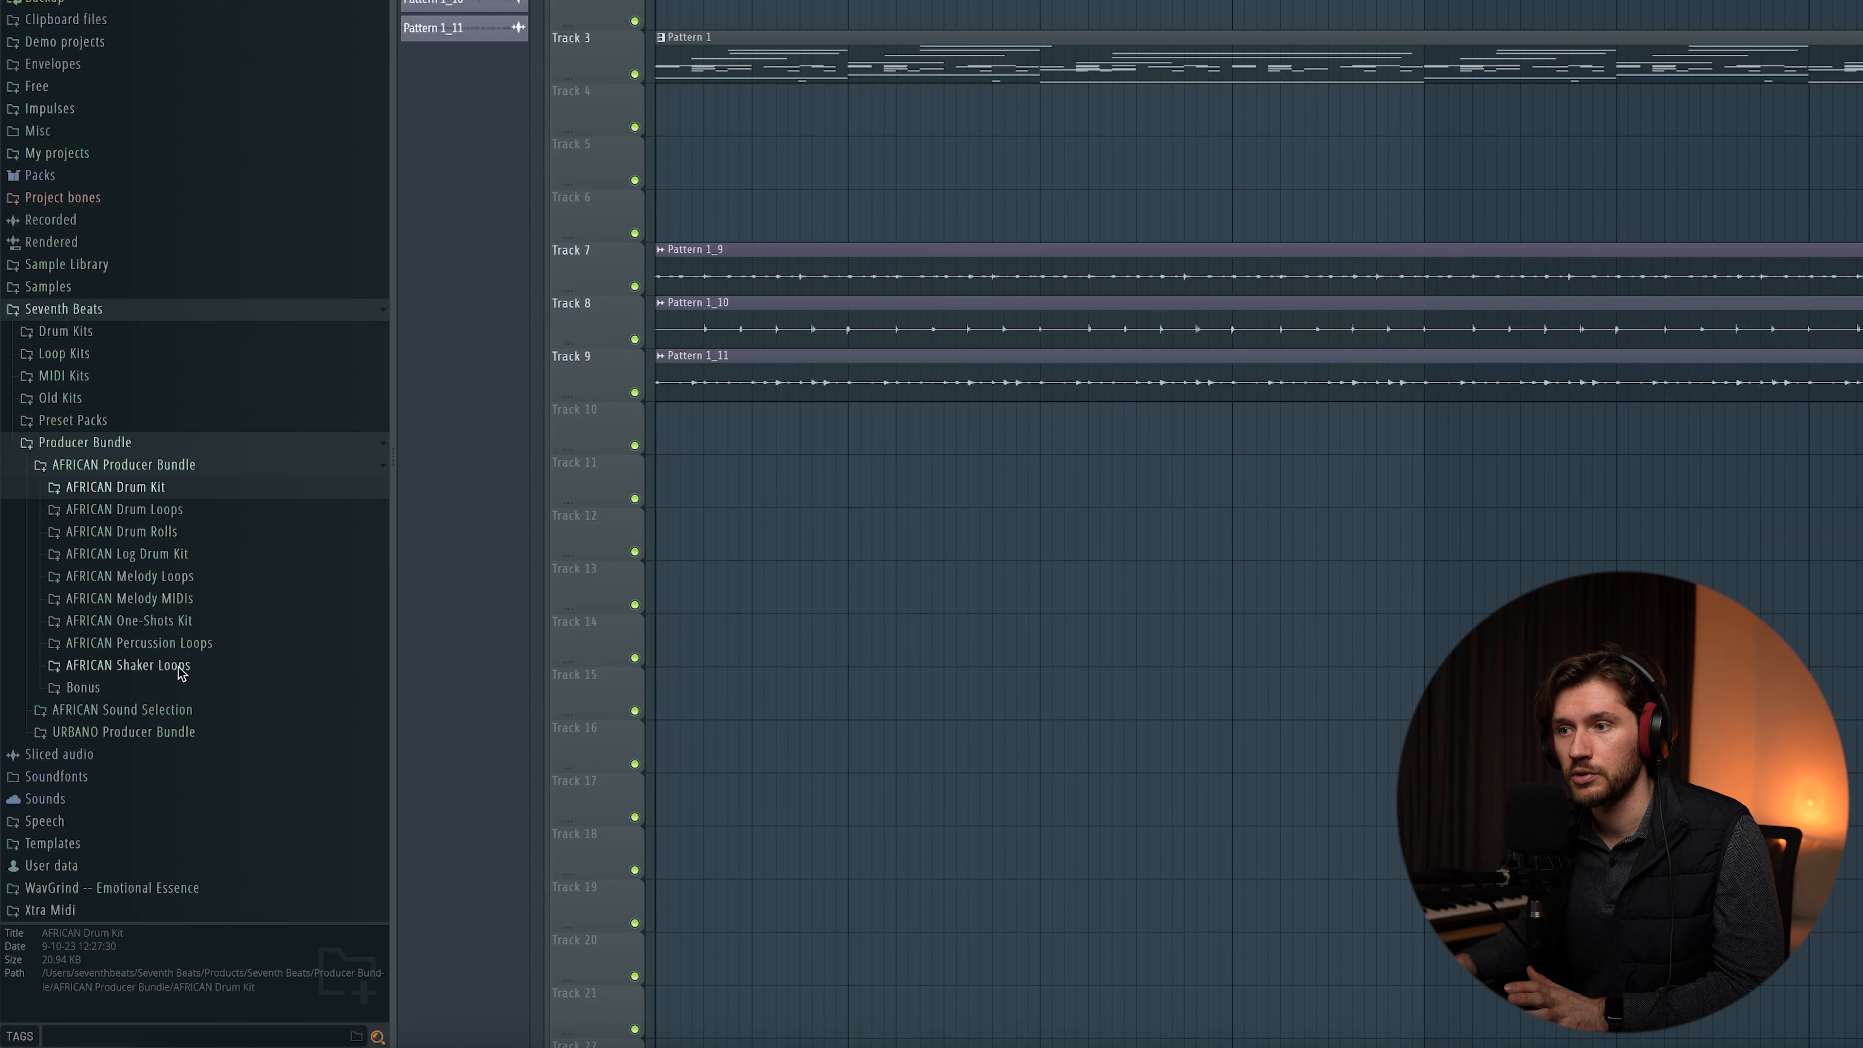
Step: Audition the AFRICAN Shaker Loops, place Shaker 8 at the start of playlist Track 14 and show the mixer
{"action": "left_click", "coordinate": [179, 667]}
{"action": "left_click", "coordinate": [179, 668]}
{"action": "left_click", "coordinate": [173, 708]}
{"action": "left_click", "coordinate": [168, 729]}
{"action": "left_click", "coordinate": [166, 748]}
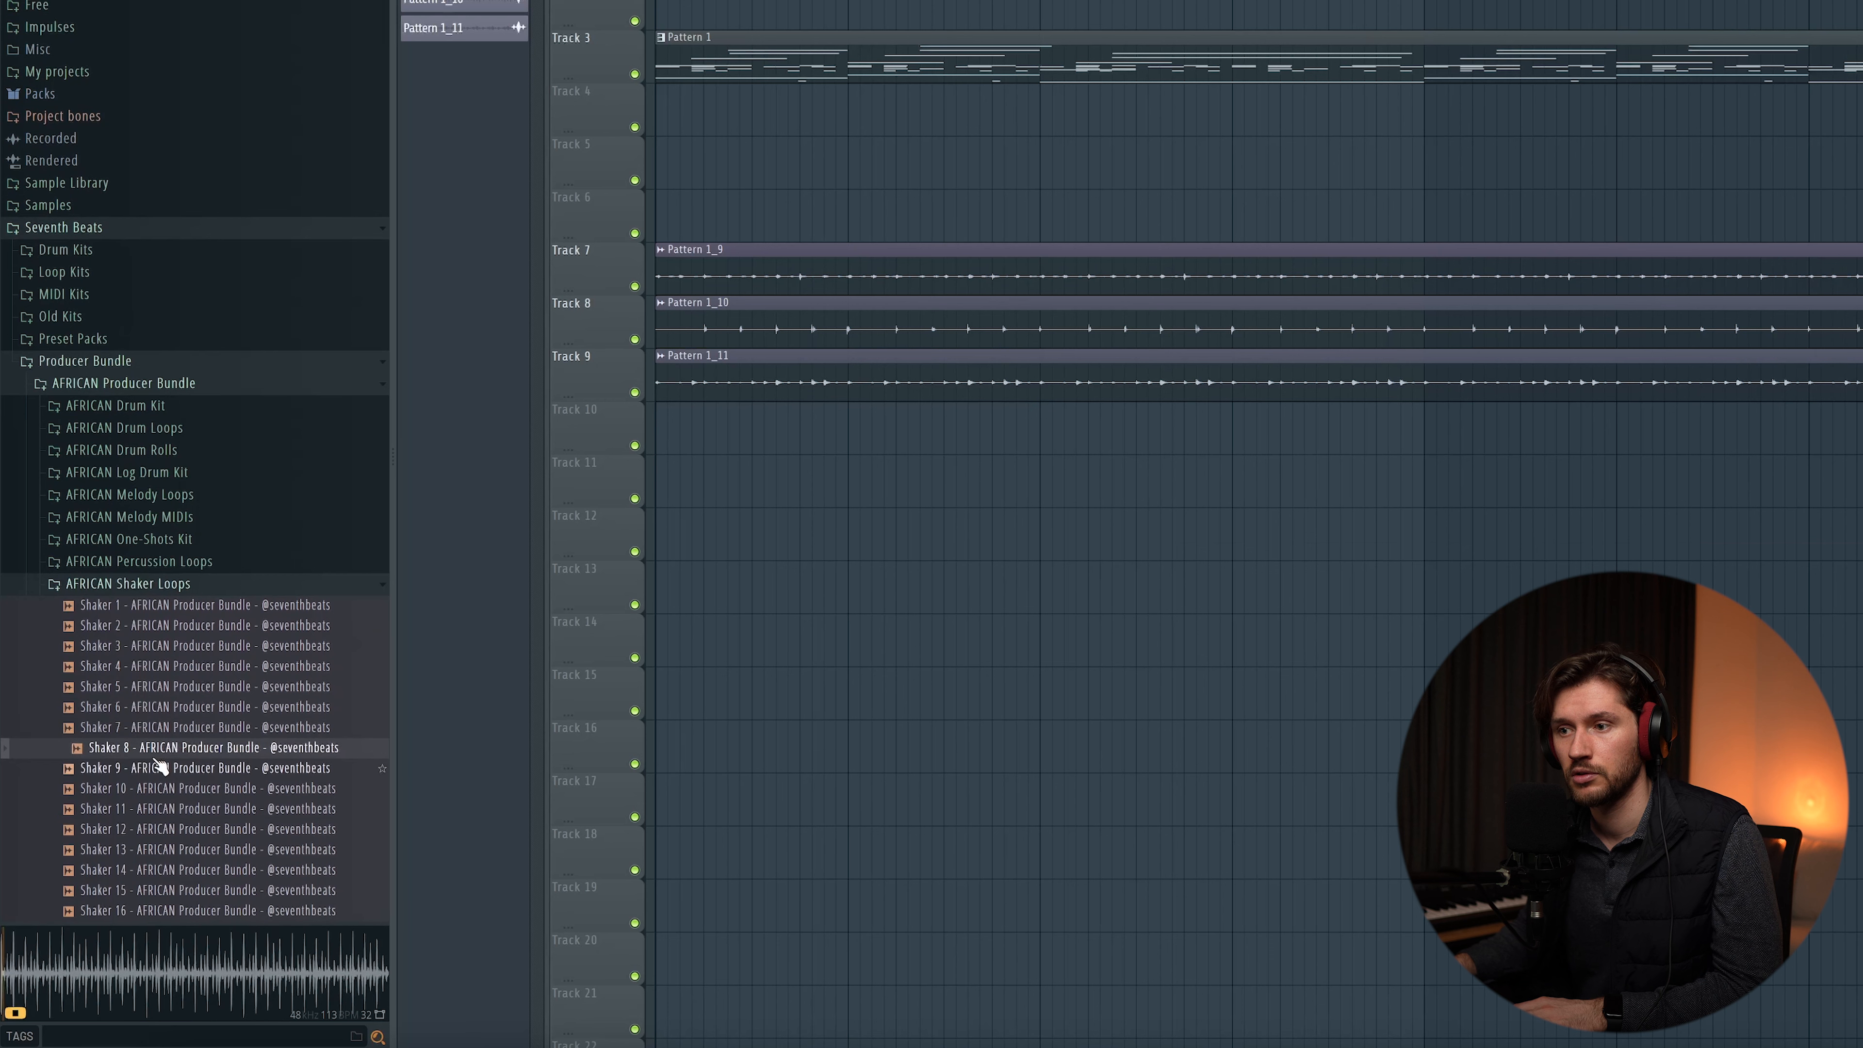
{"action": "left_click_drag", "start_coordinate": [1218, 652], "coordinate": [1221, 650]}
{"action": "double_click", "coordinate": [1325, 624]}
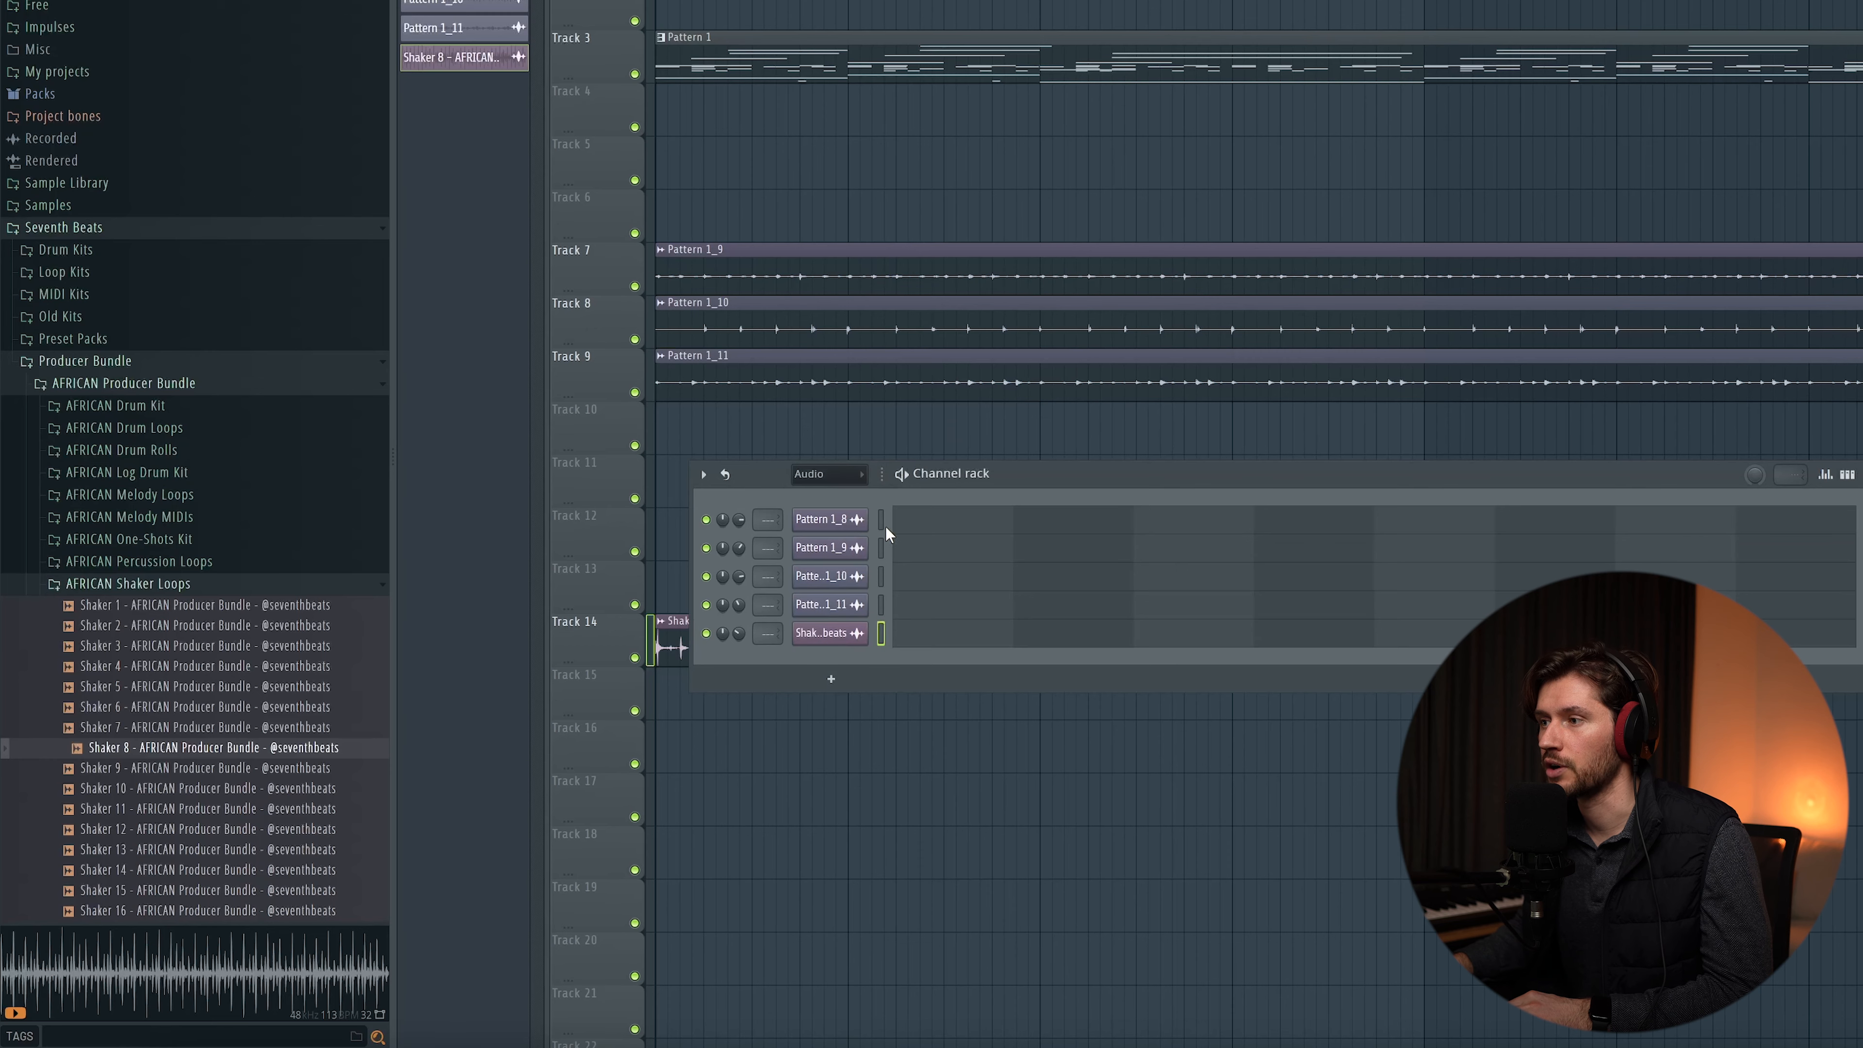
{"action": "key", "text": "F9"}
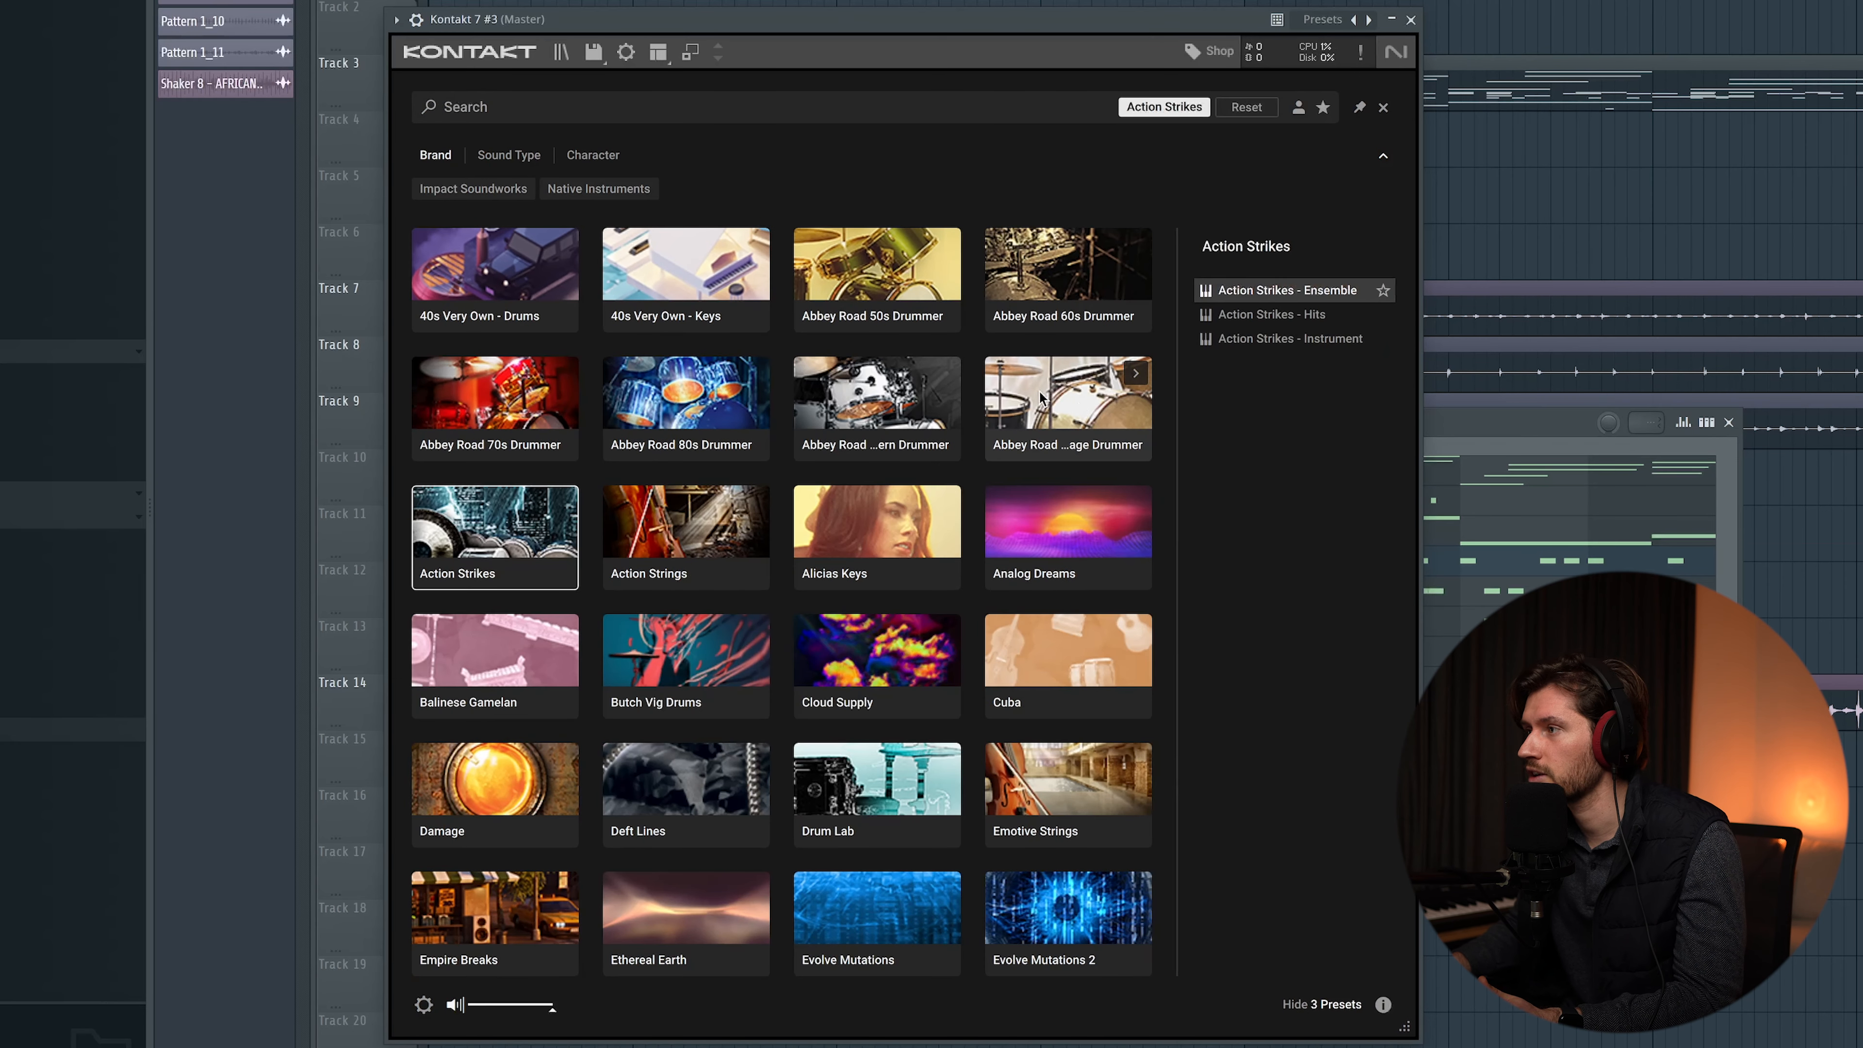
Step: Load Action Strikes - Hits into Kontakt 7 #3, view its effects page and close the plugin window
{"action": "double_click", "coordinate": [1283, 316]}
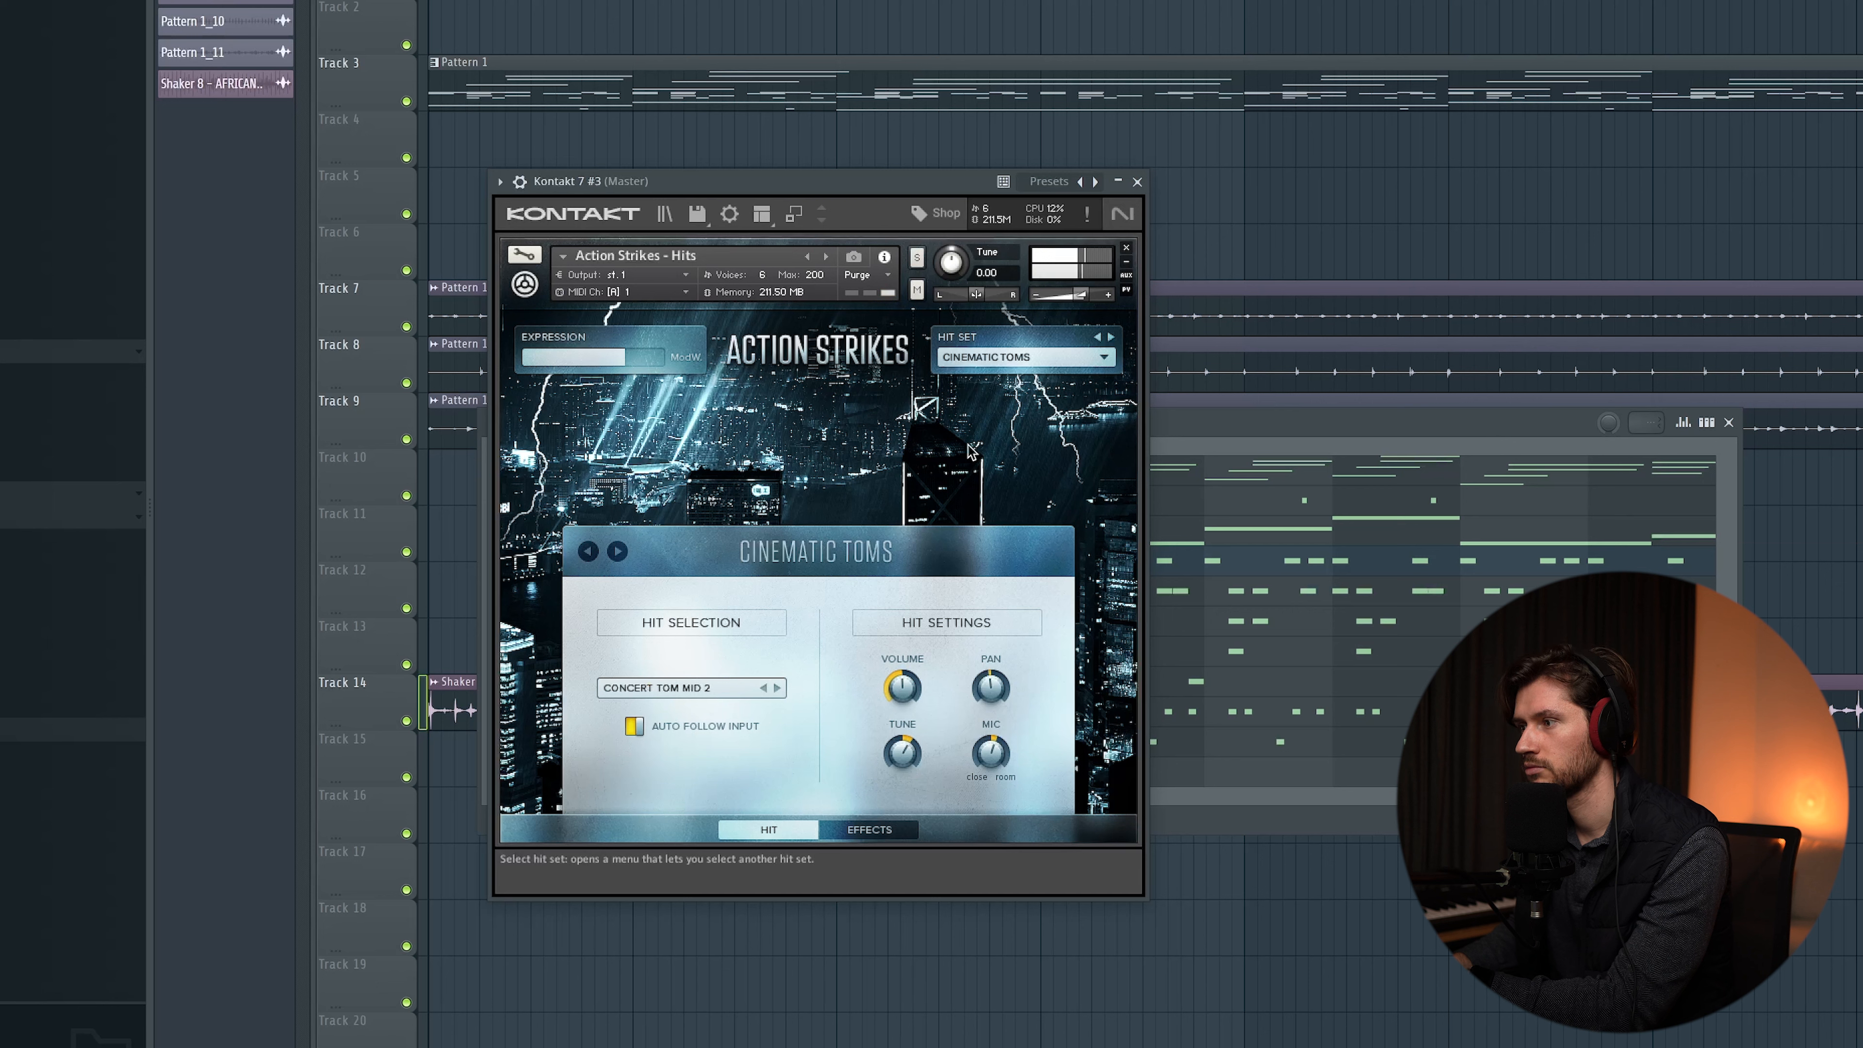
{"action": "left_click", "coordinate": [879, 834]}
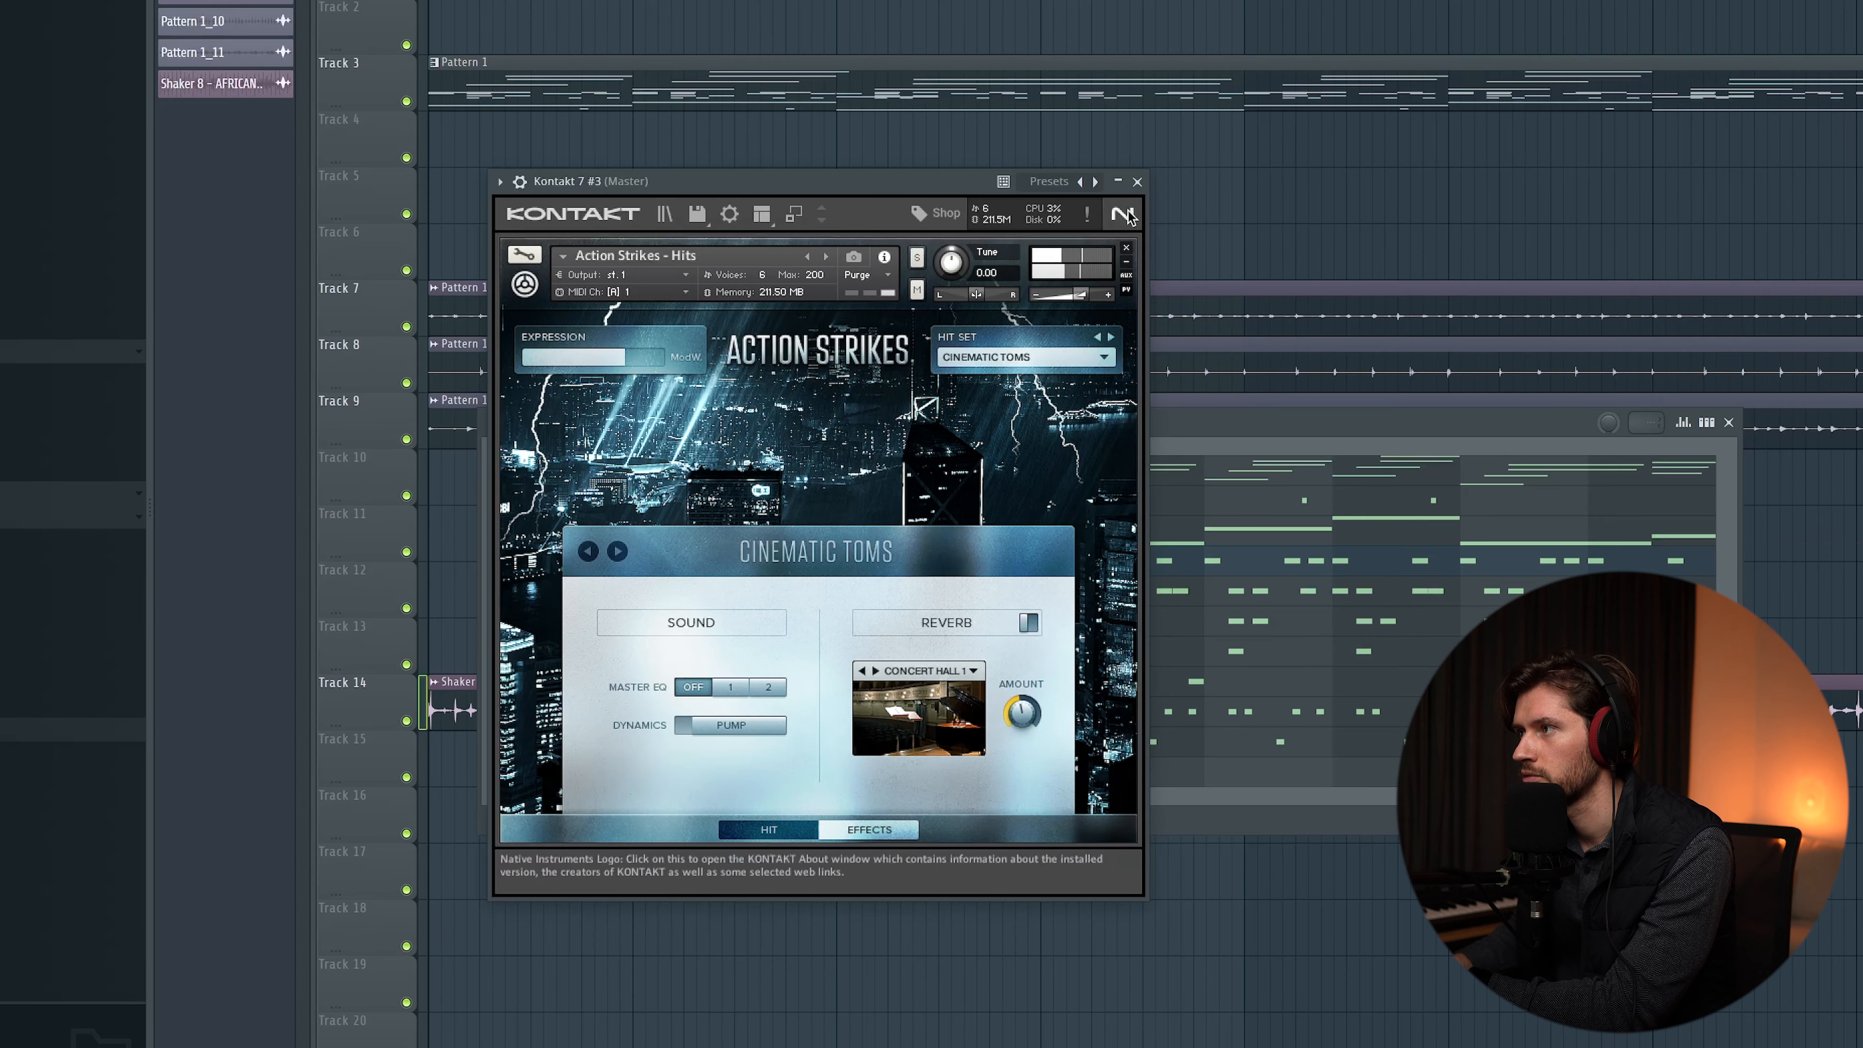
{"action": "left_click", "coordinate": [1137, 181]}
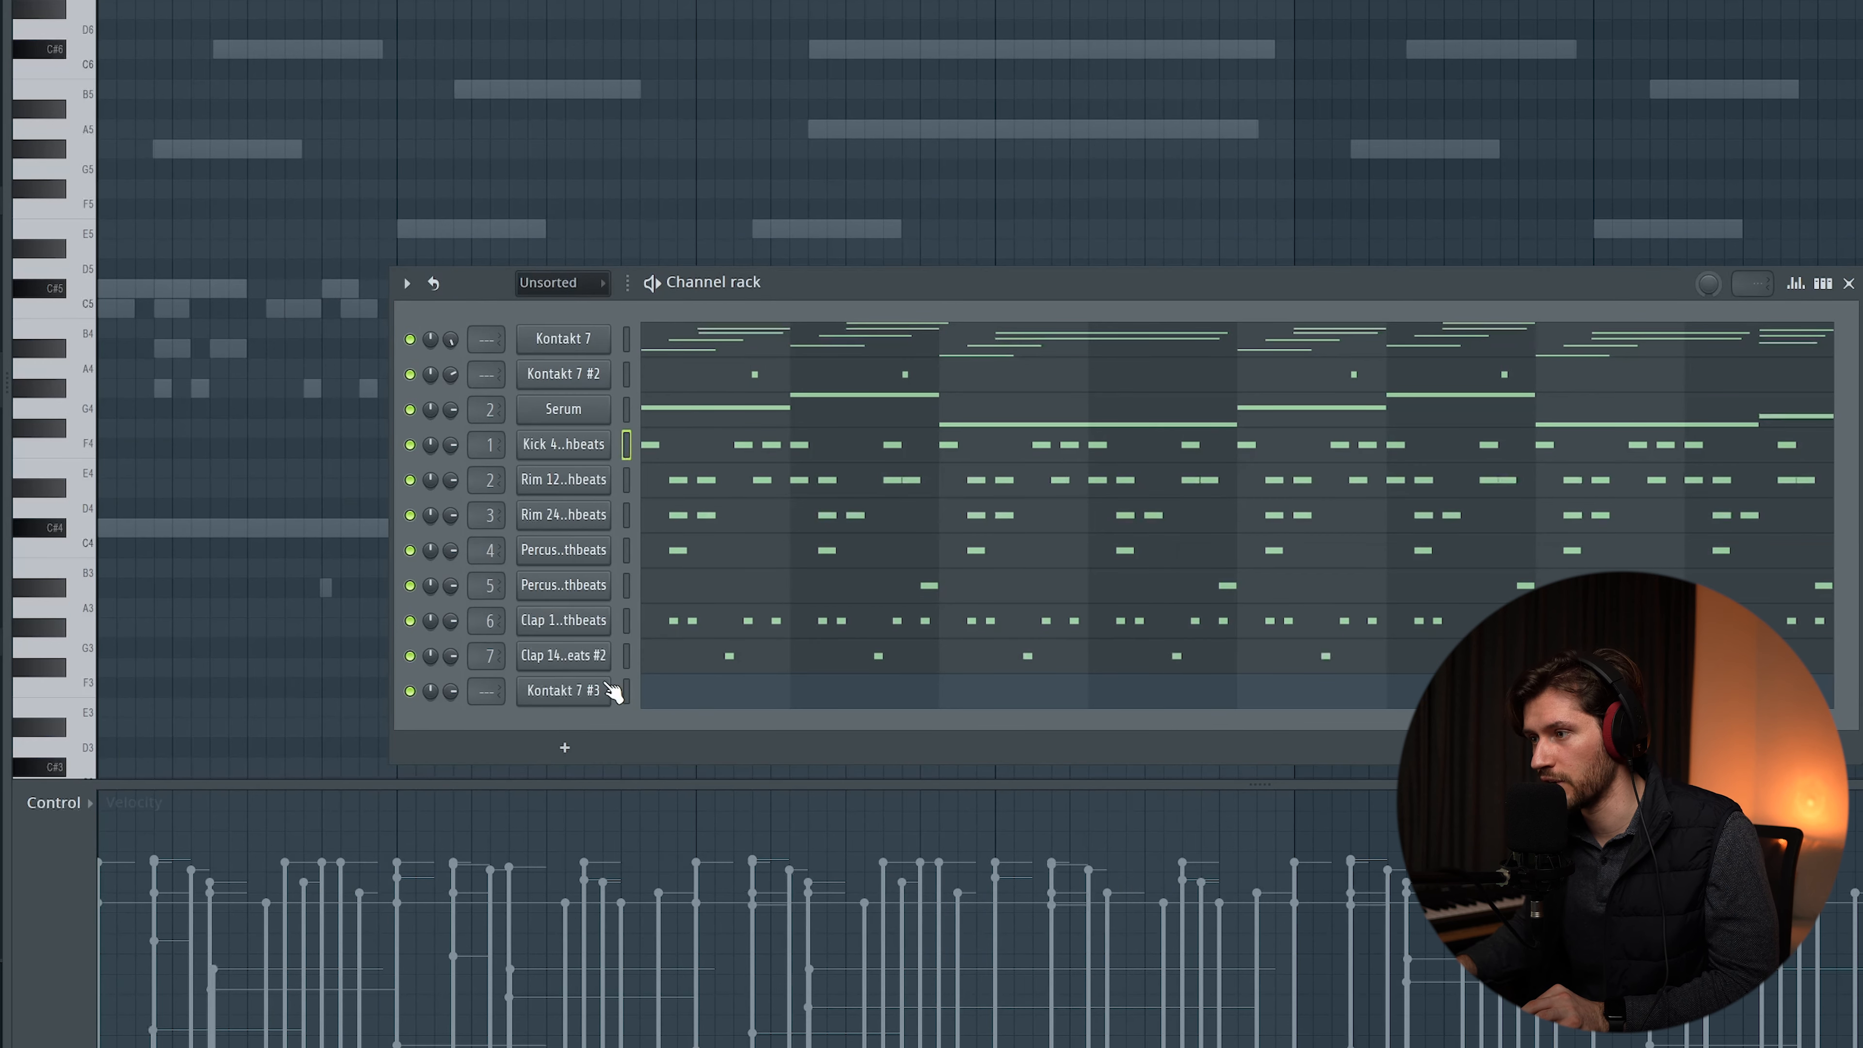
Step: Paste the kick notes into the Kontakt 7 #3 channel, move them all up to C#5 during playback and deselect them
{"action": "key", "text": "ctrl+v"}
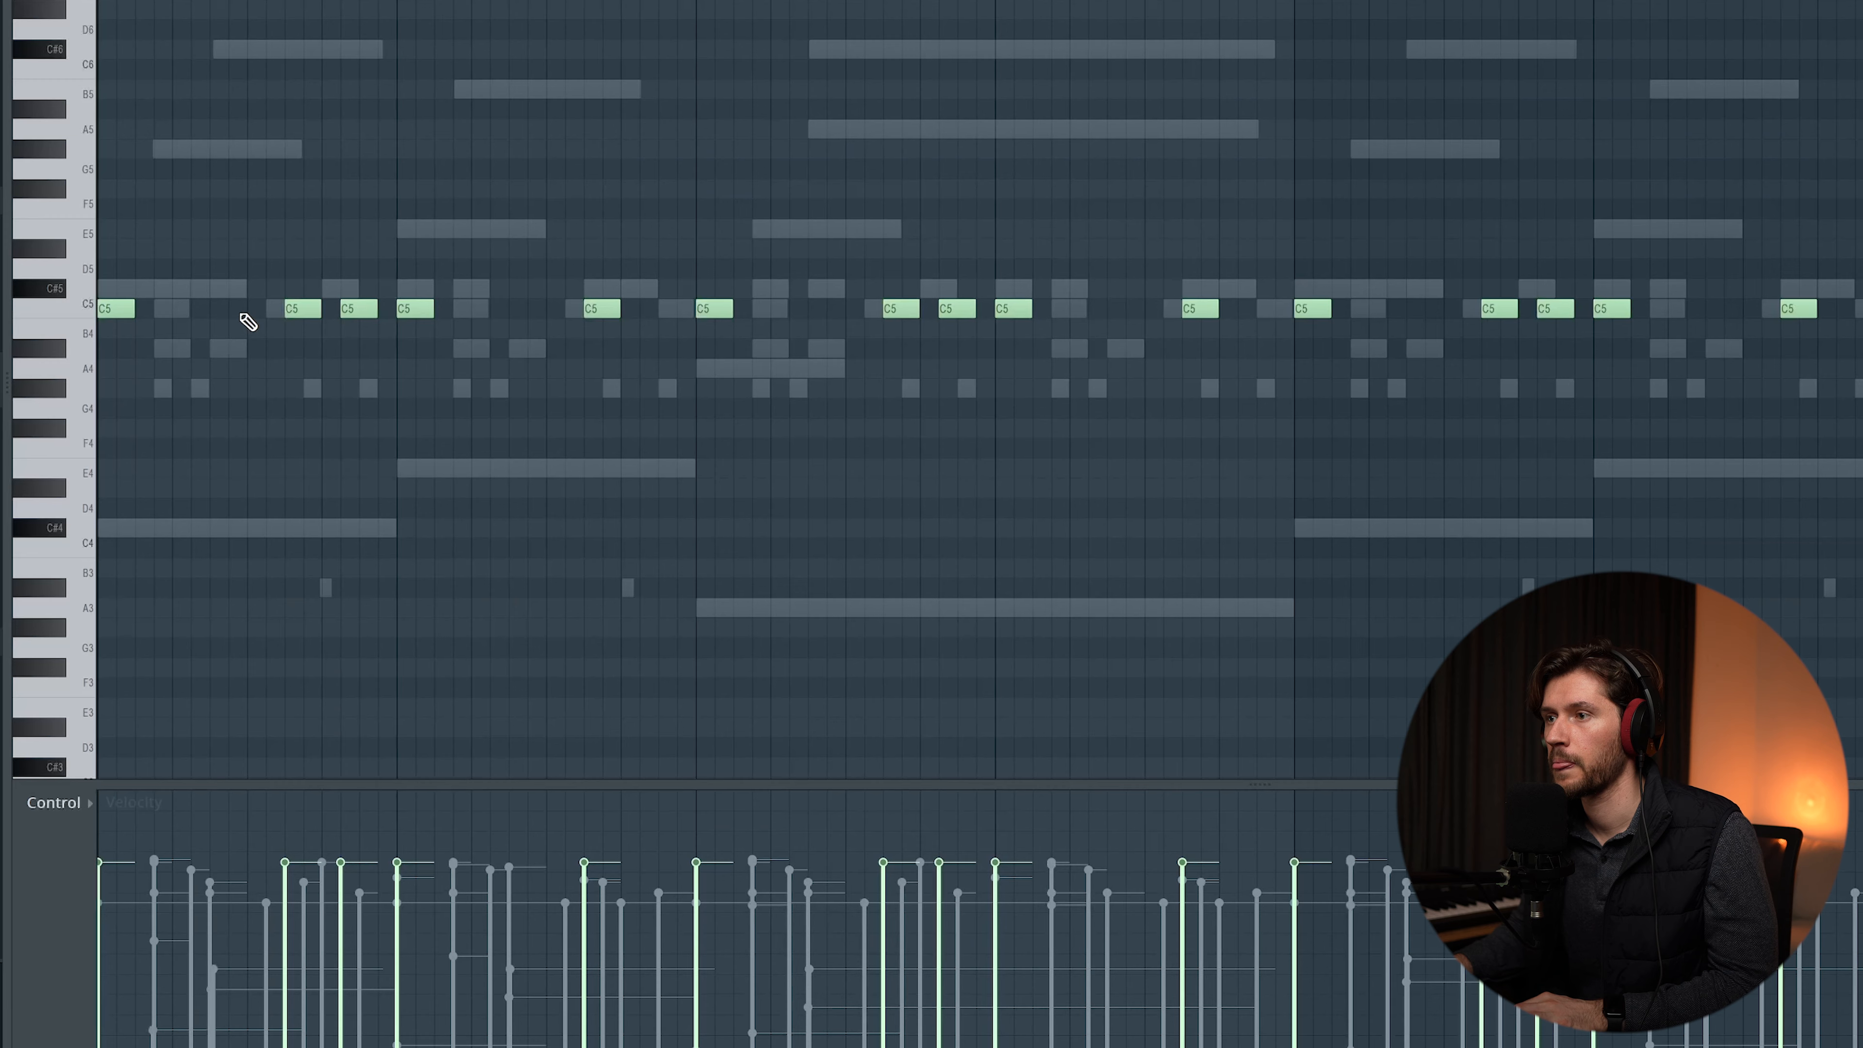
{"action": "key", "text": "space"}
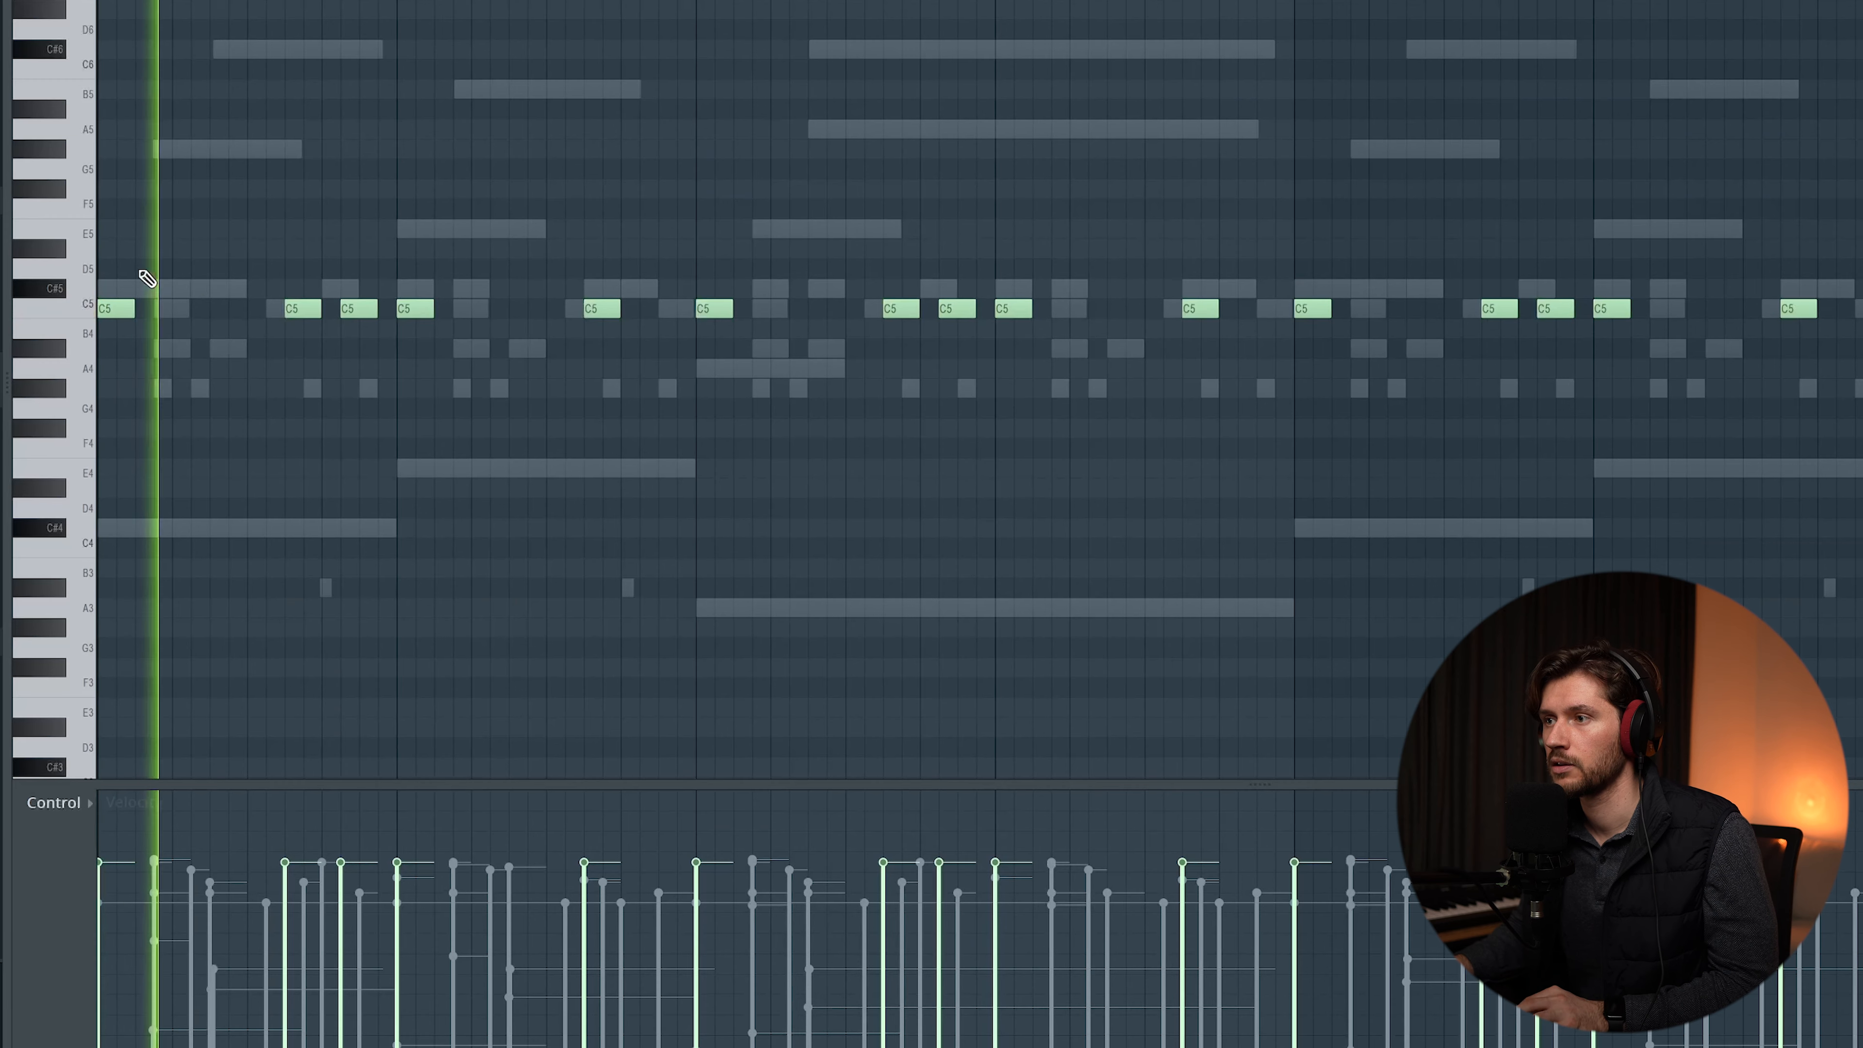
{"action": "key", "text": "ctrl+a"}
{"action": "left_click_drag", "start_coordinate": [100, 308], "coordinate": [96, 284]}
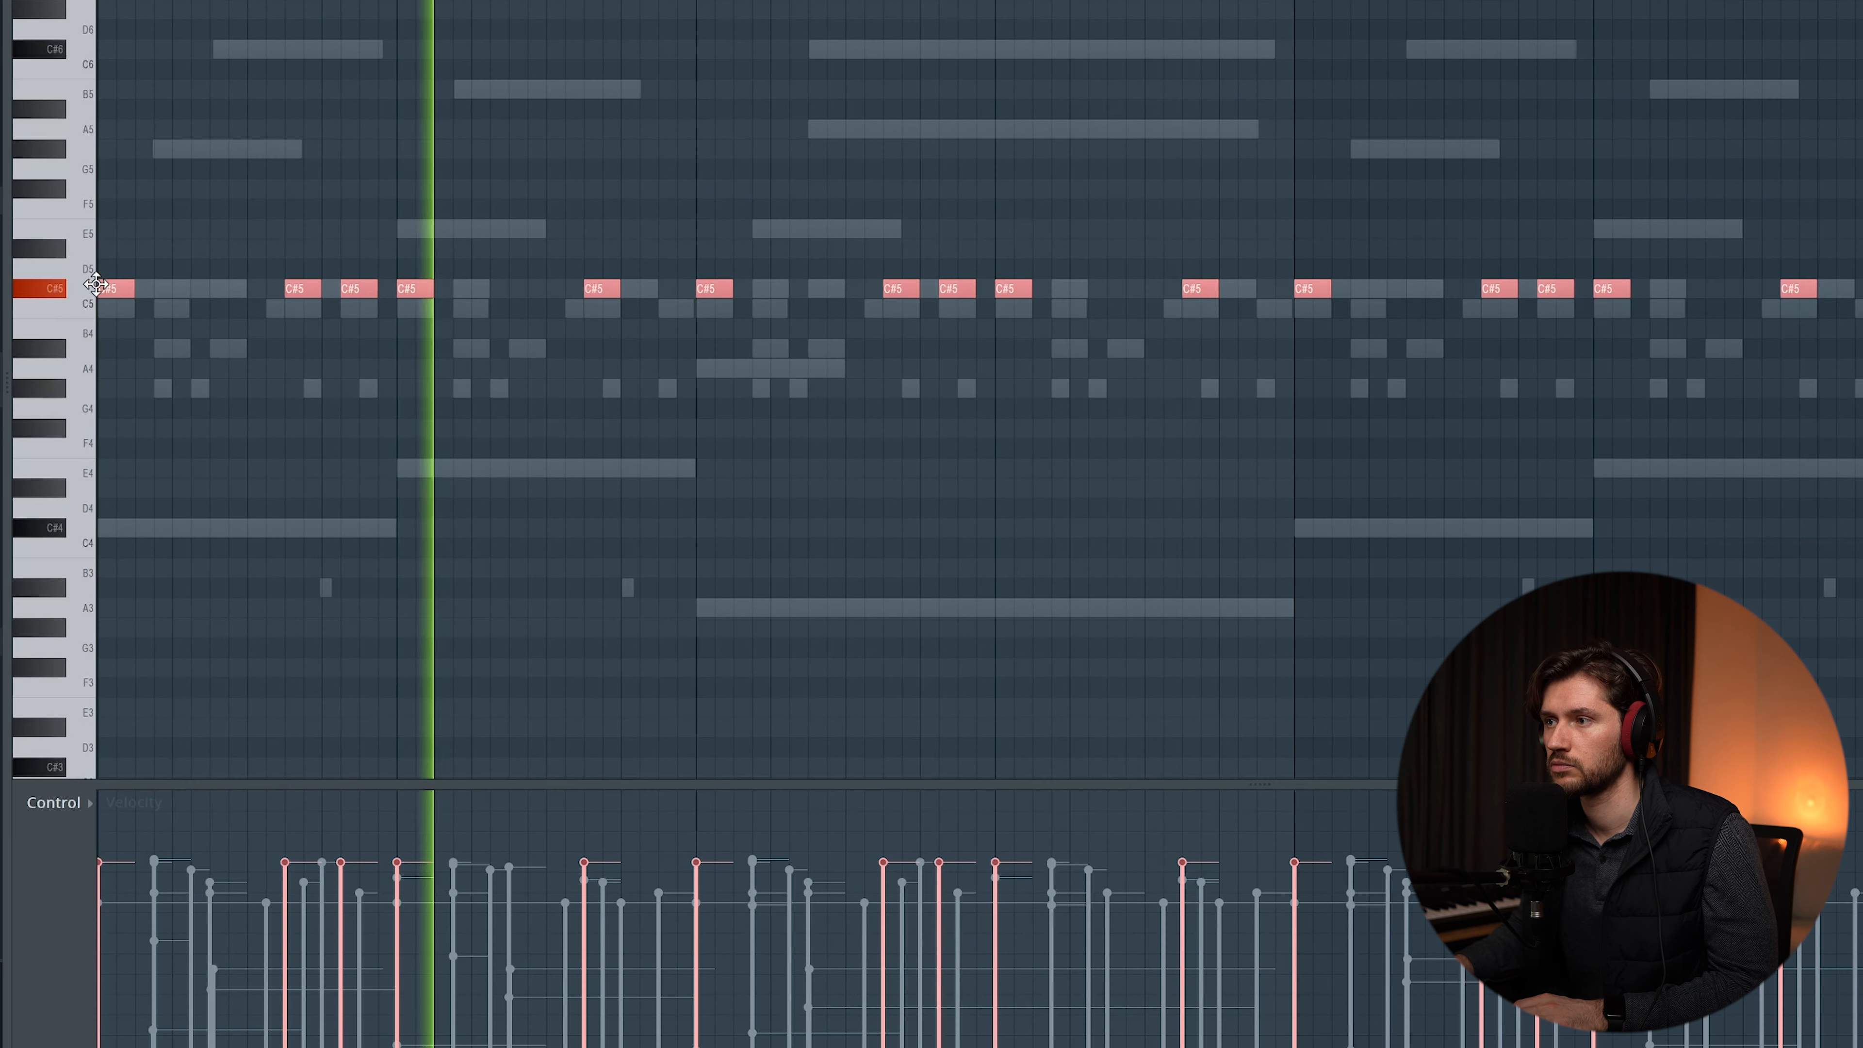
{"action": "key", "text": "ctrl+d"}
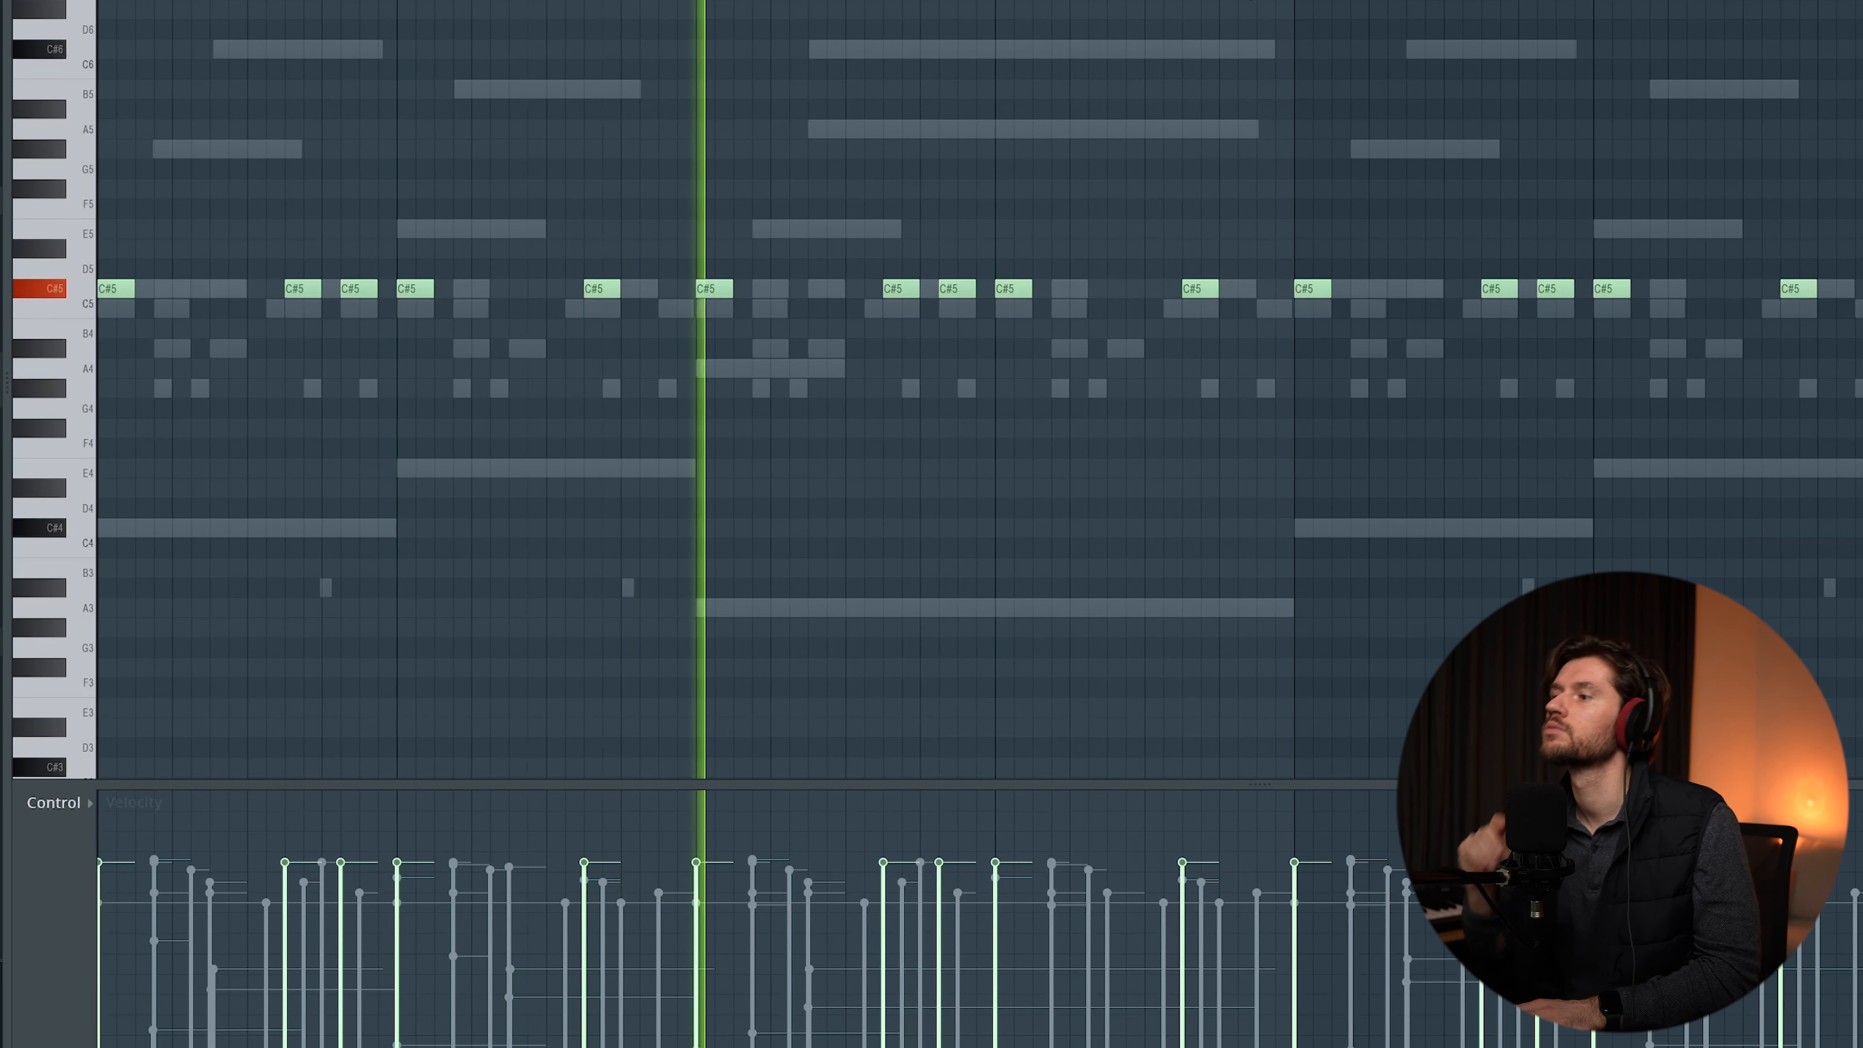
Step: Add extra C#5 hits near the ends of bars 2 and 4 and play the tom pattern
{"action": "left_click", "coordinate": [643, 288]}
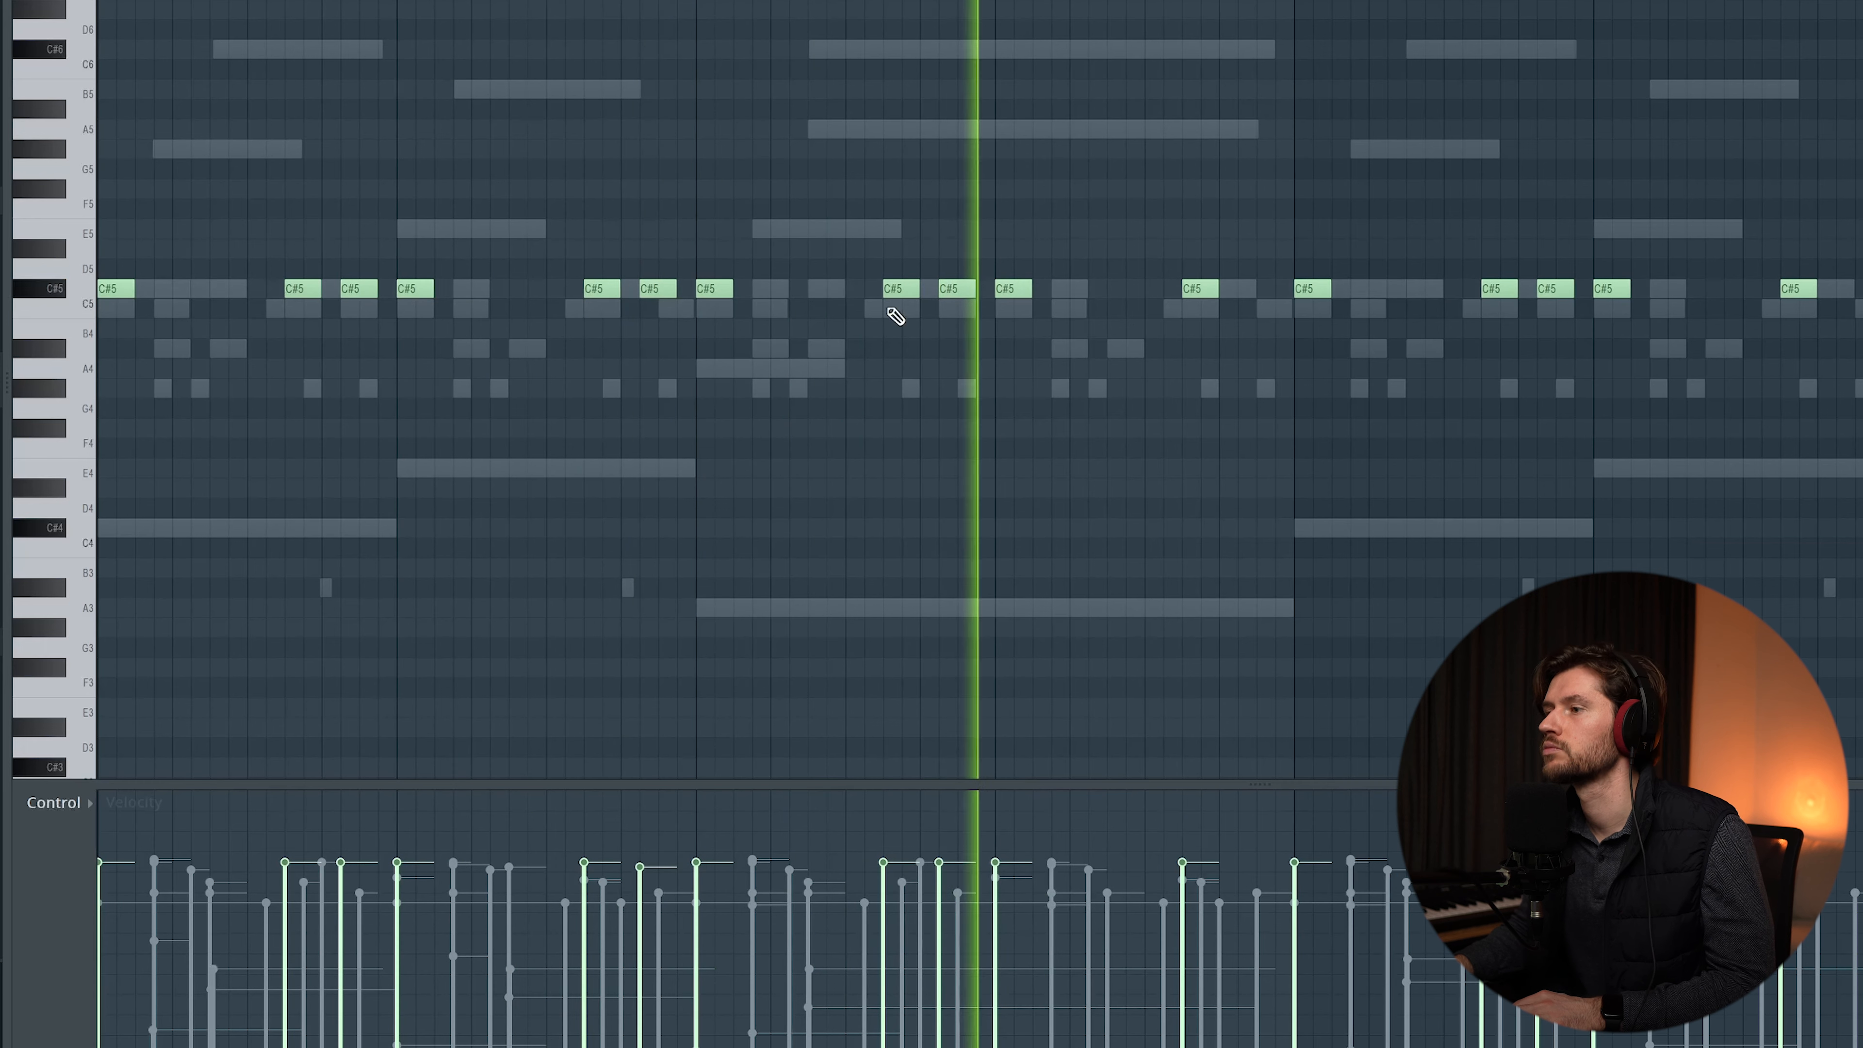
{"action": "left_click", "coordinate": [1245, 288]}
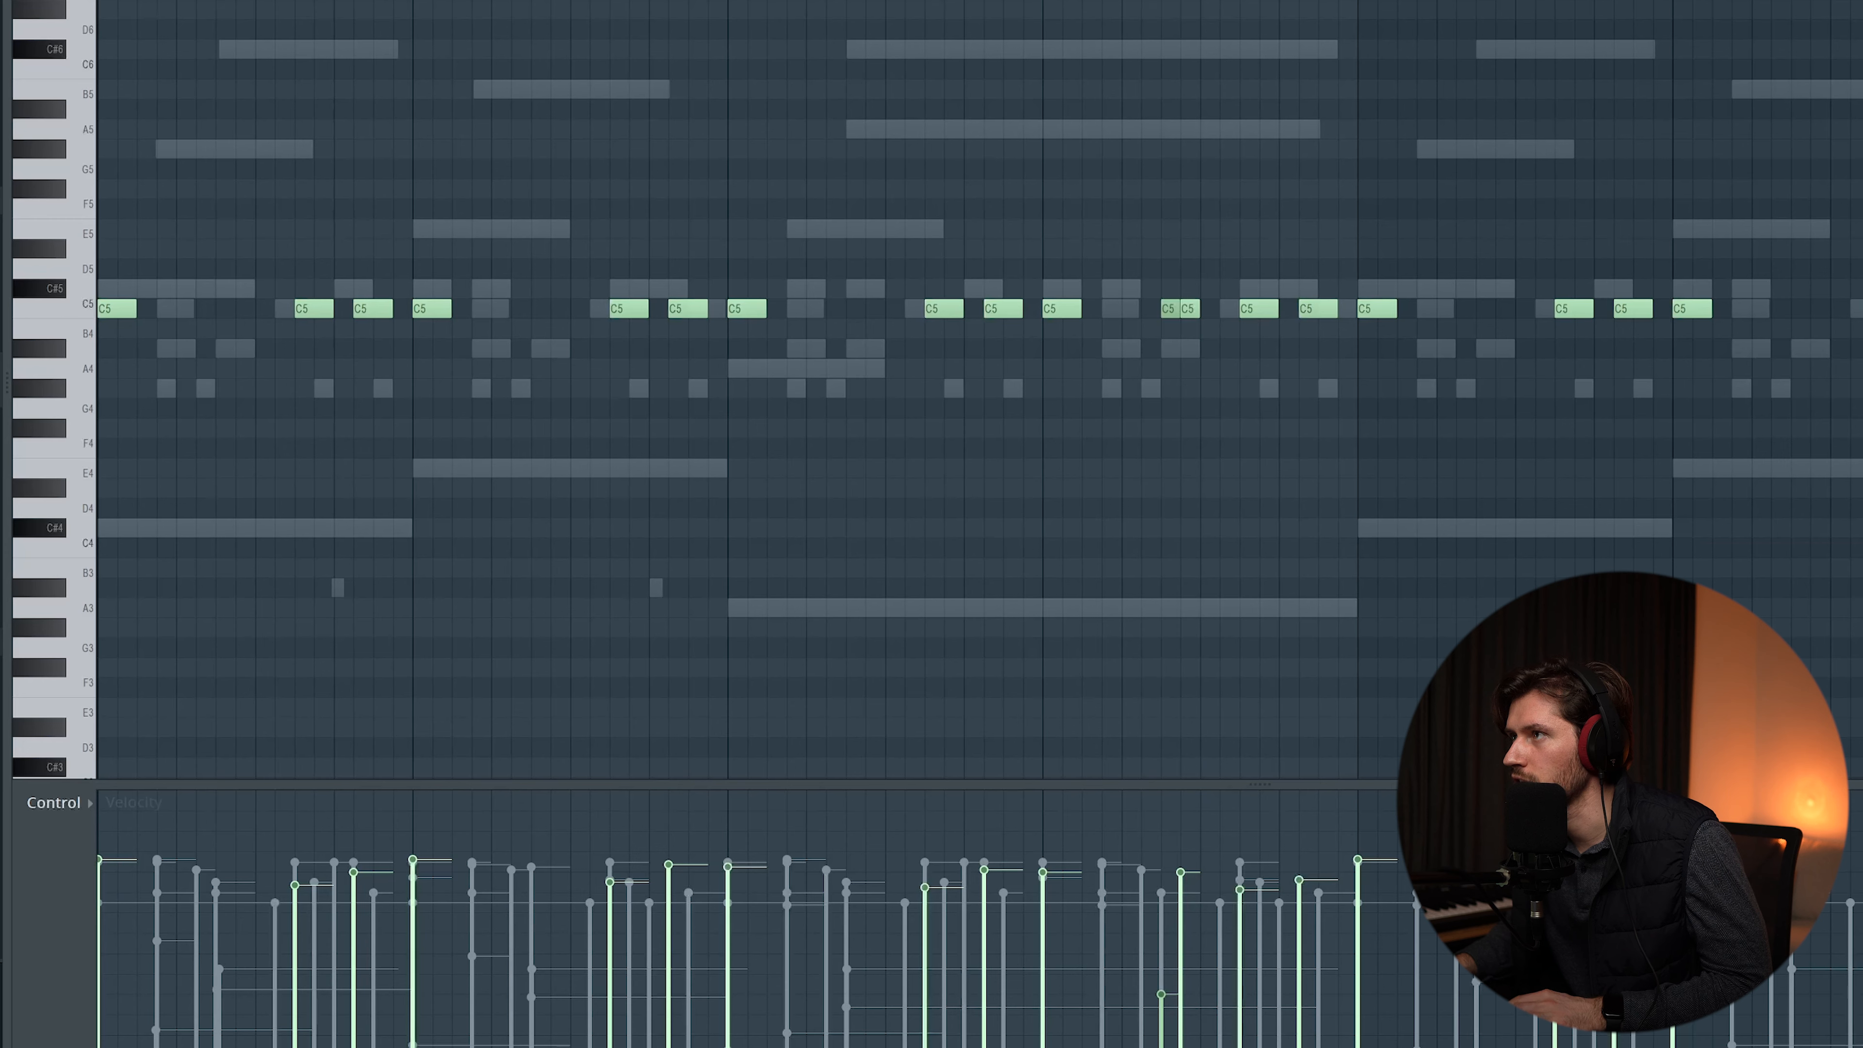
{"action": "key", "text": "space"}
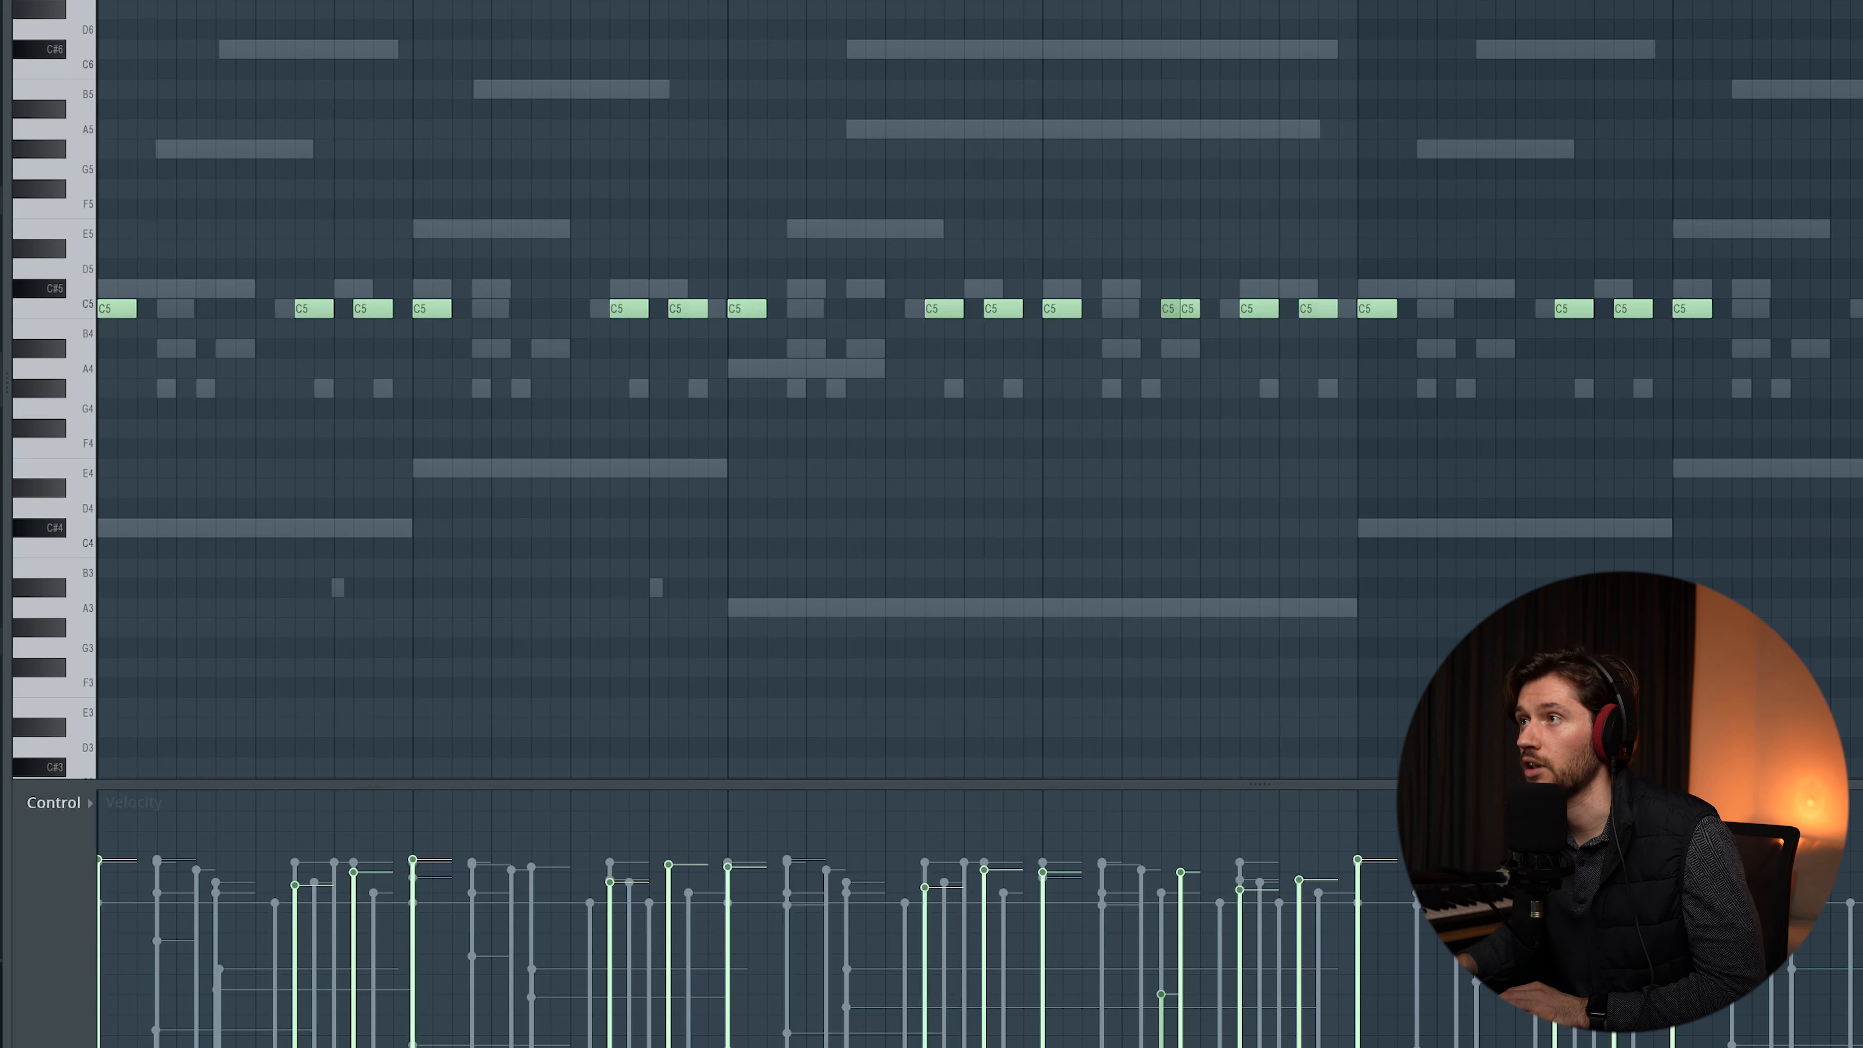
Step: Rename the Kontakt 7 #3 channel as Tom
{"action": "key", "text": "F6"}
{"action": "right_click", "coordinate": [566, 704]}
{"action": "left_click", "coordinate": [701, 746]}
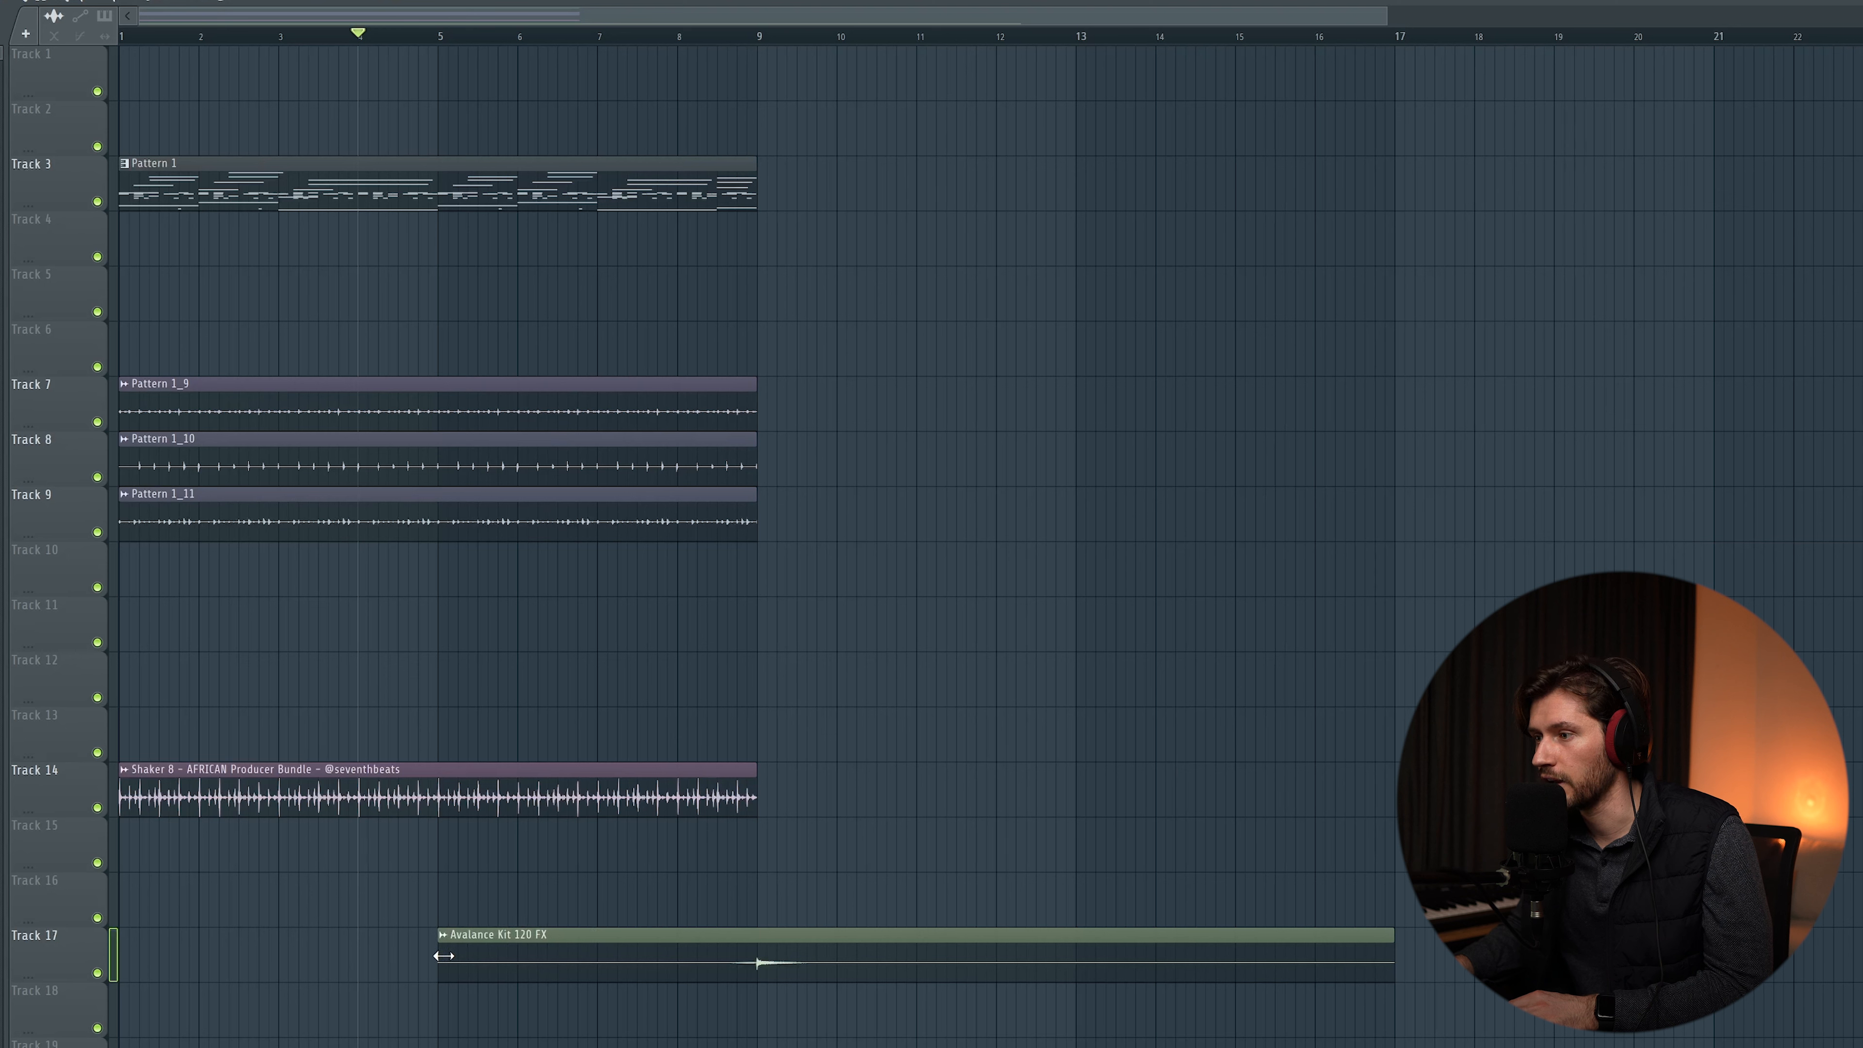
Step: Move the Avalance Kit 120 FX clip on Track 17 to start at bar 1 and trim its end to bar 9
{"action": "left_click_drag", "start_coordinate": [657, 951], "coordinate": [338, 951]}
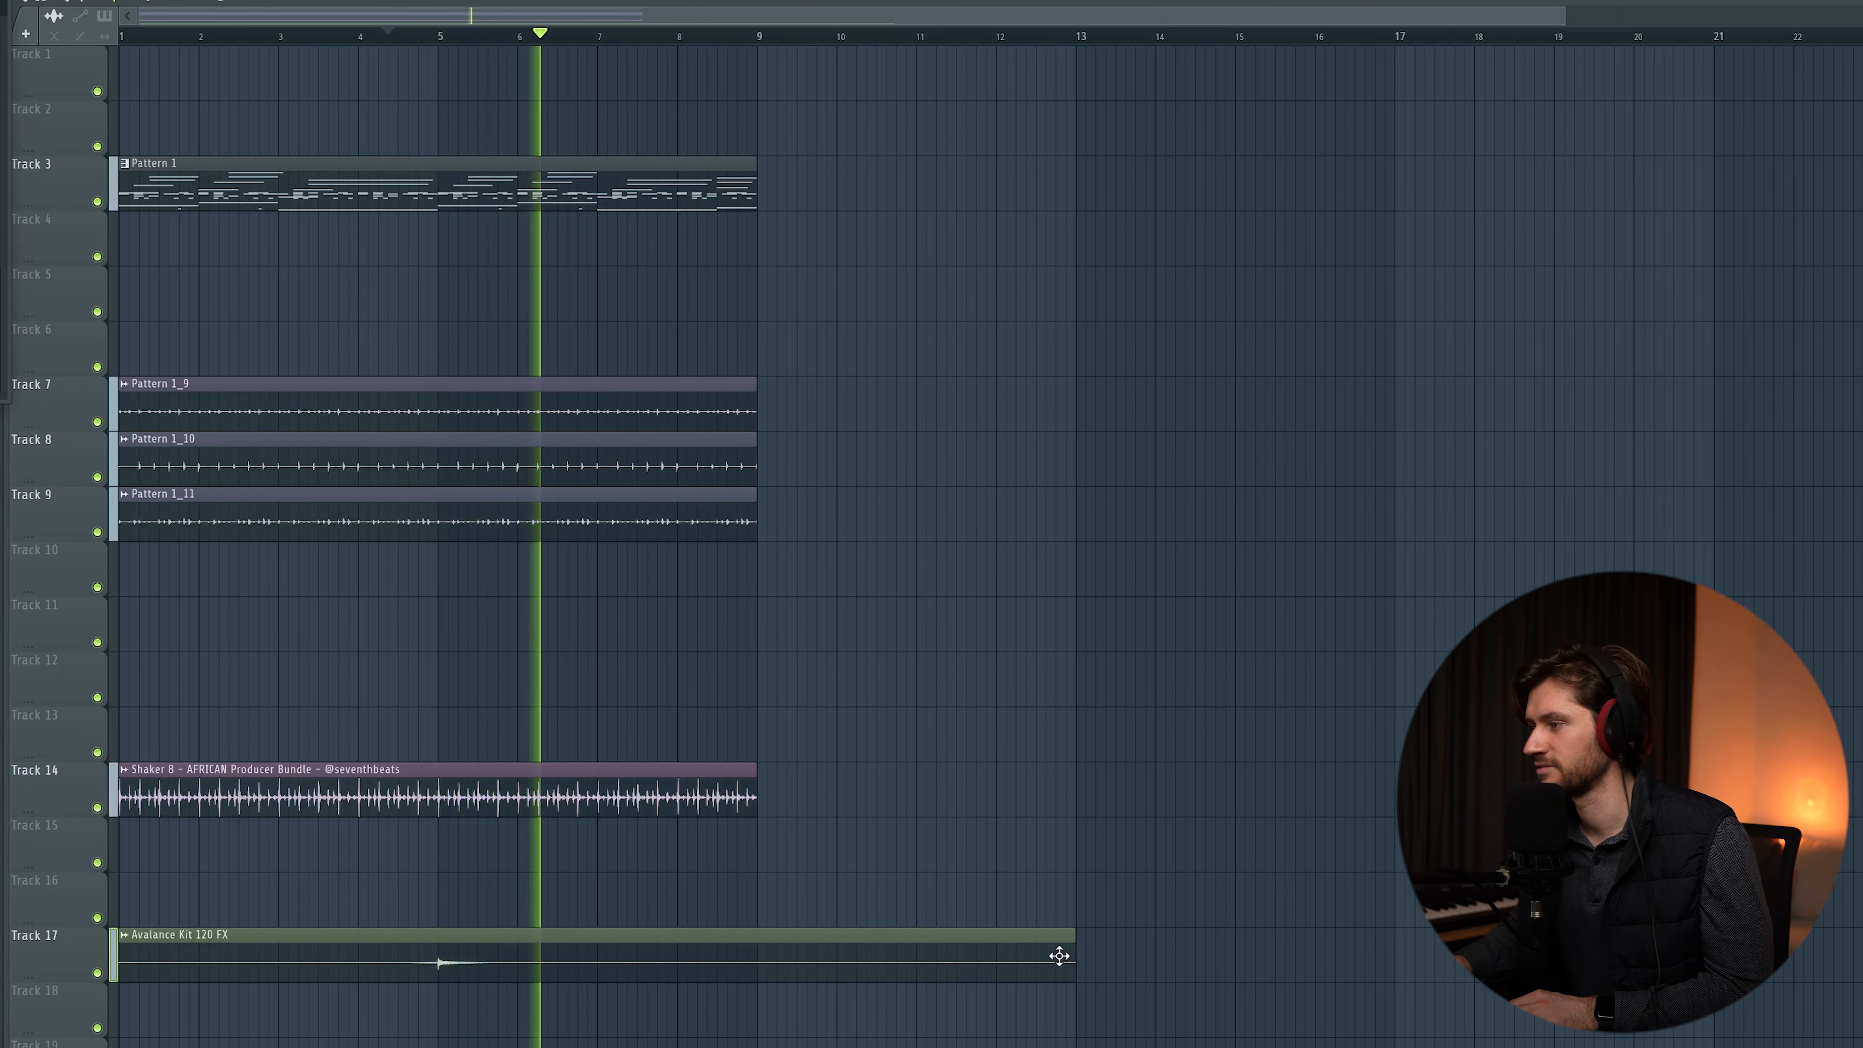
{"action": "left_click_drag", "start_coordinate": [1071, 952], "coordinate": [774, 973]}
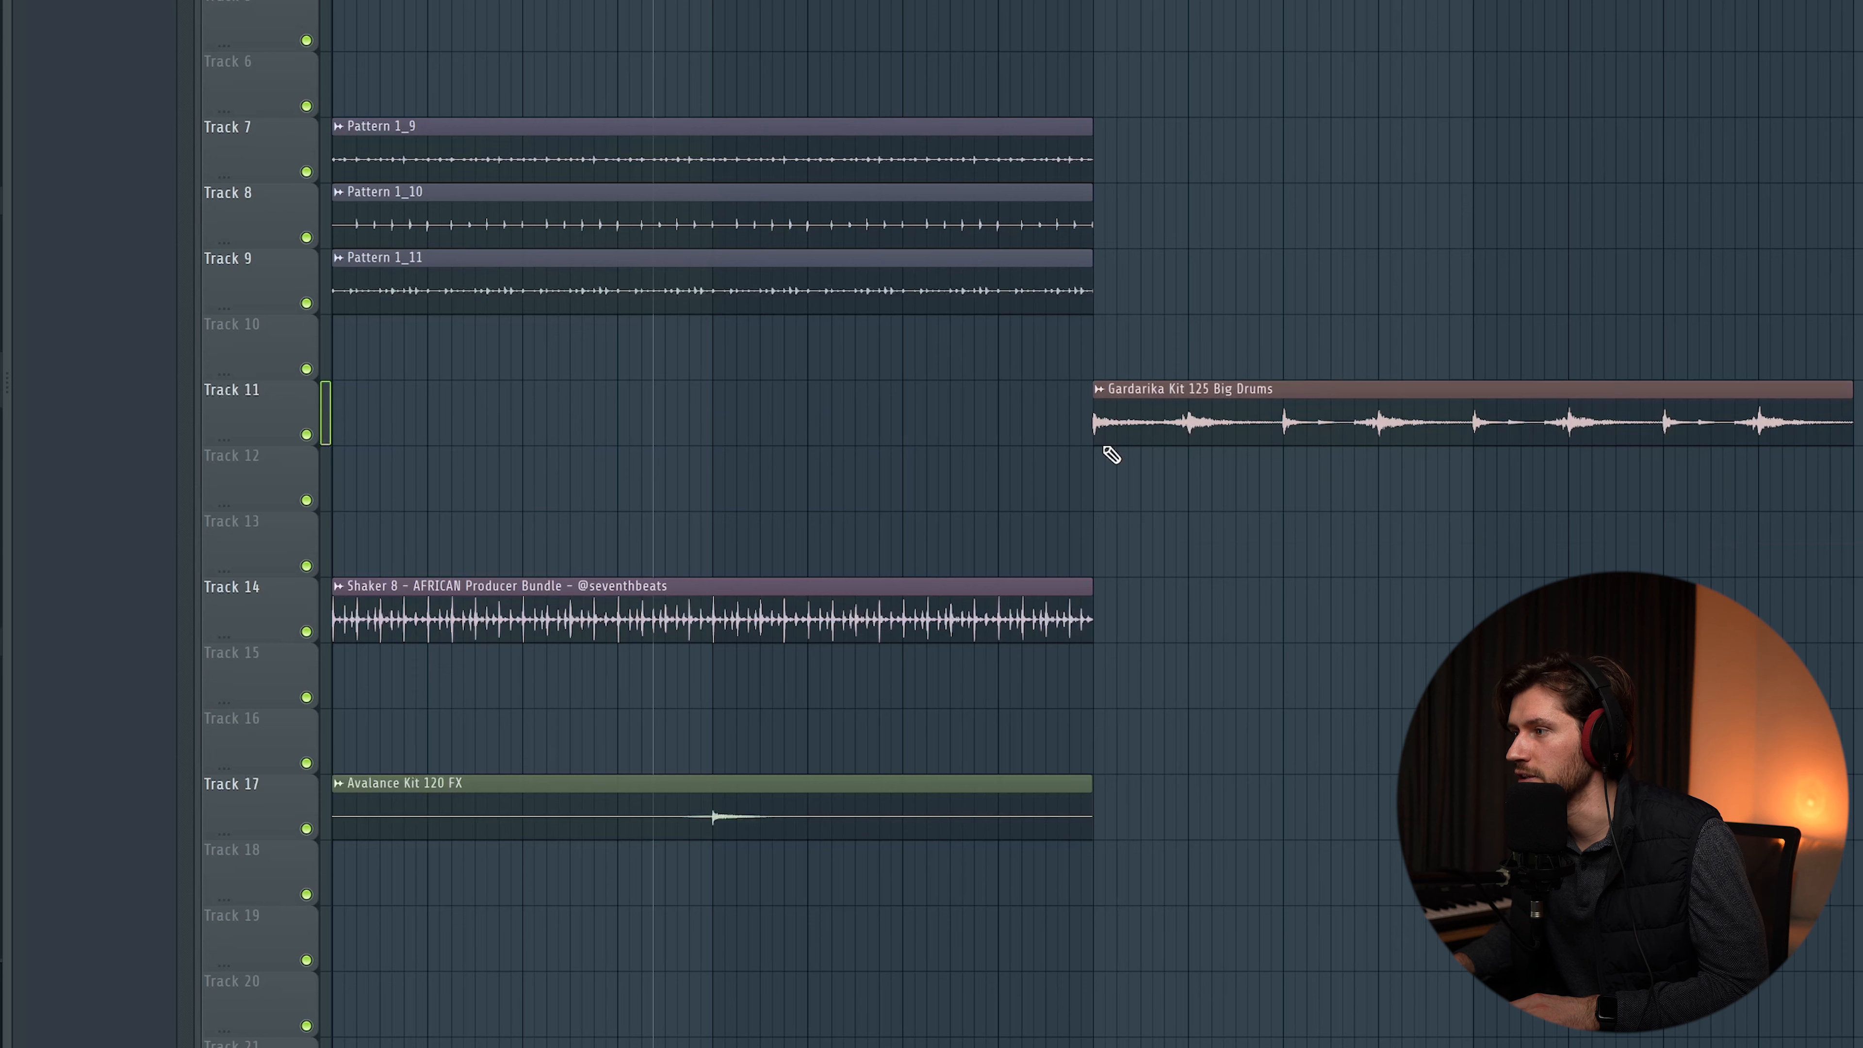
Step: Move Gardarika Kit 125 Big Drums to the start of Track 18, play it and trim the sliced clip's remaining section after the first hit
{"action": "left_click_drag", "start_coordinate": [1103, 444], "coordinate": [343, 440]}
{"action": "left_click_drag", "start_coordinate": [657, 484], "coordinate": [658, 873]}
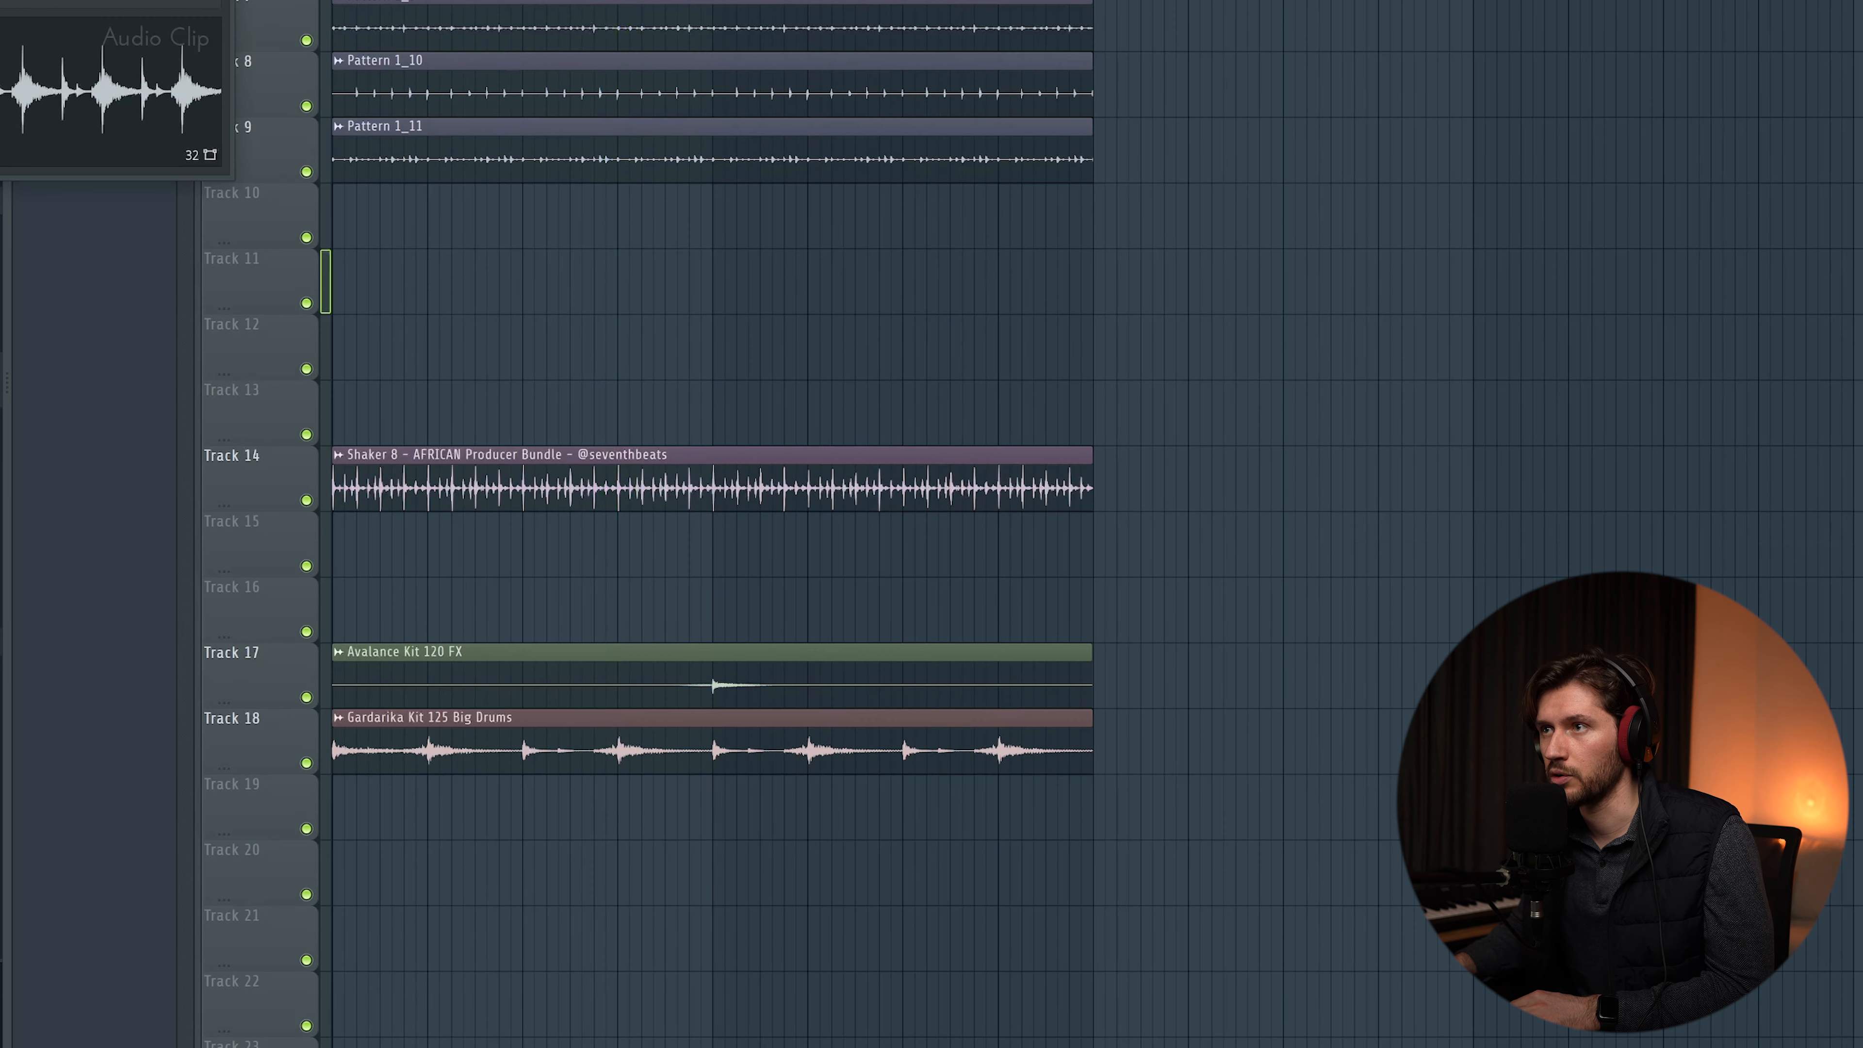
{"action": "key", "text": "space"}
{"action": "key", "text": "space"}
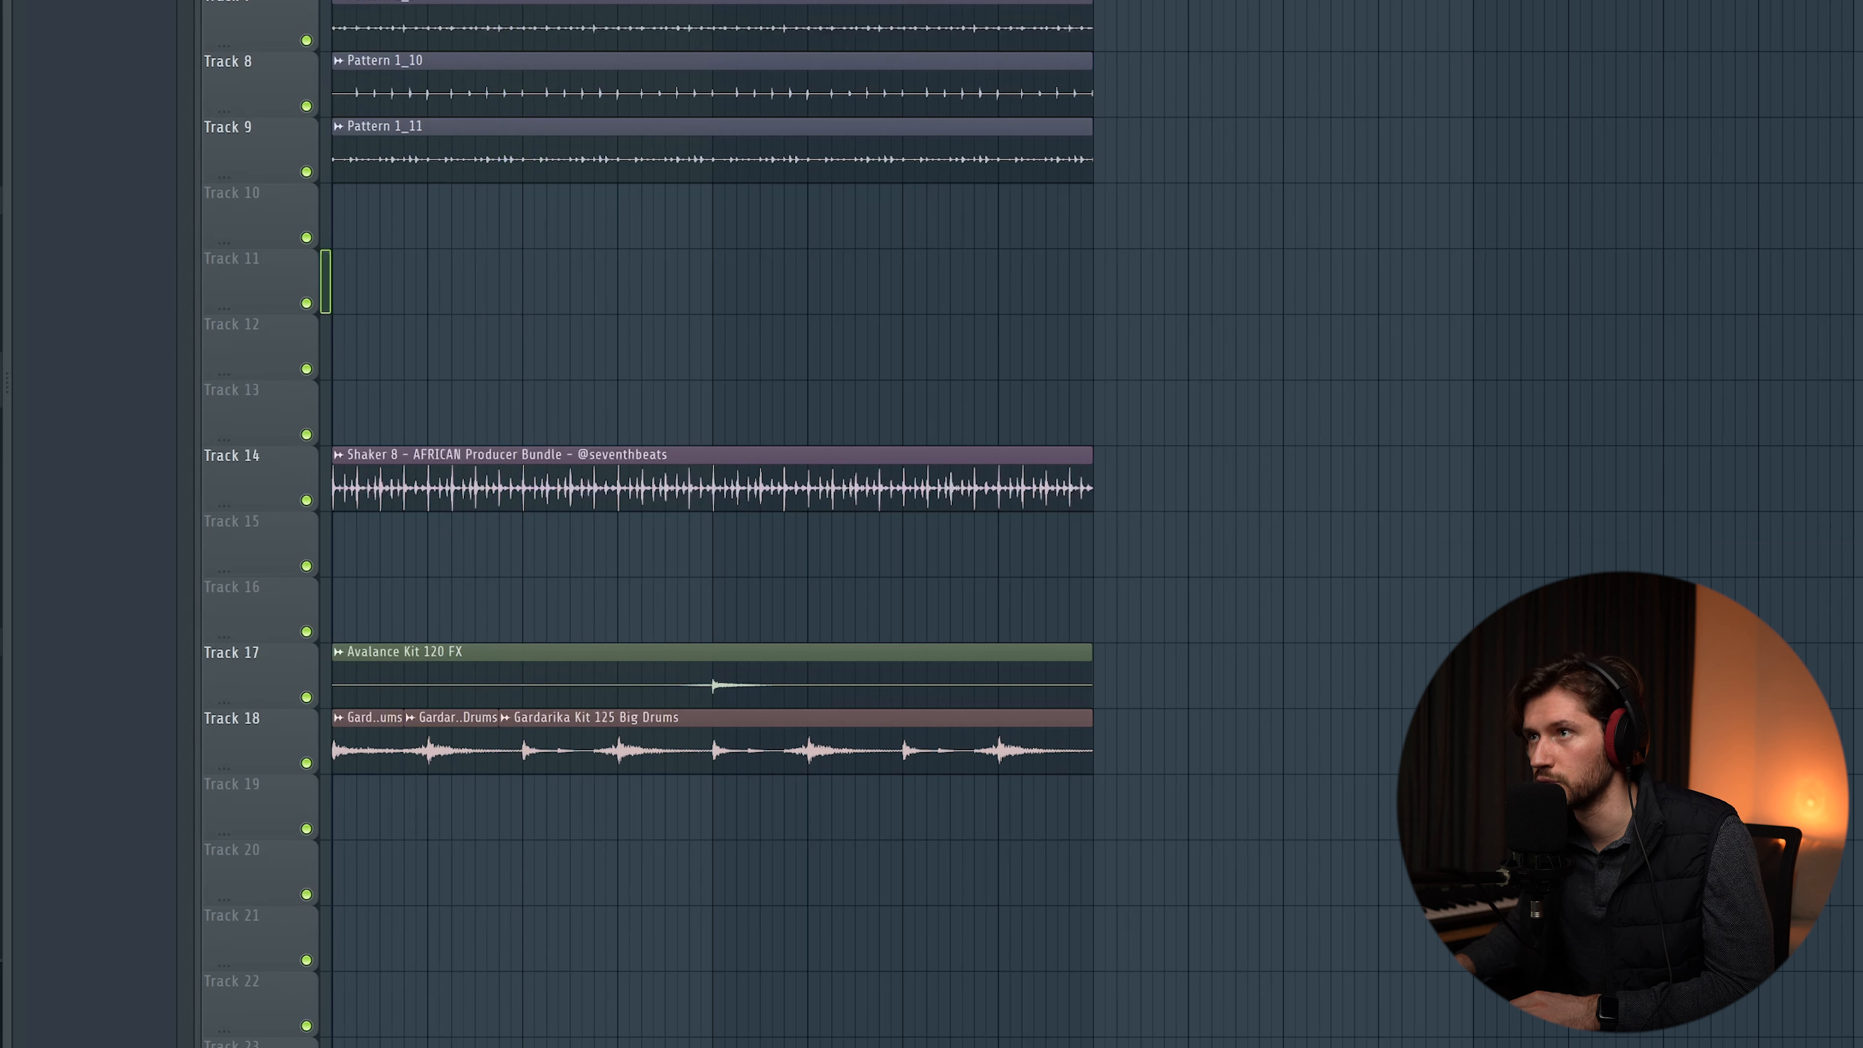
{"action": "left_click_drag", "start_coordinate": [502, 757], "coordinate": [516, 761]}
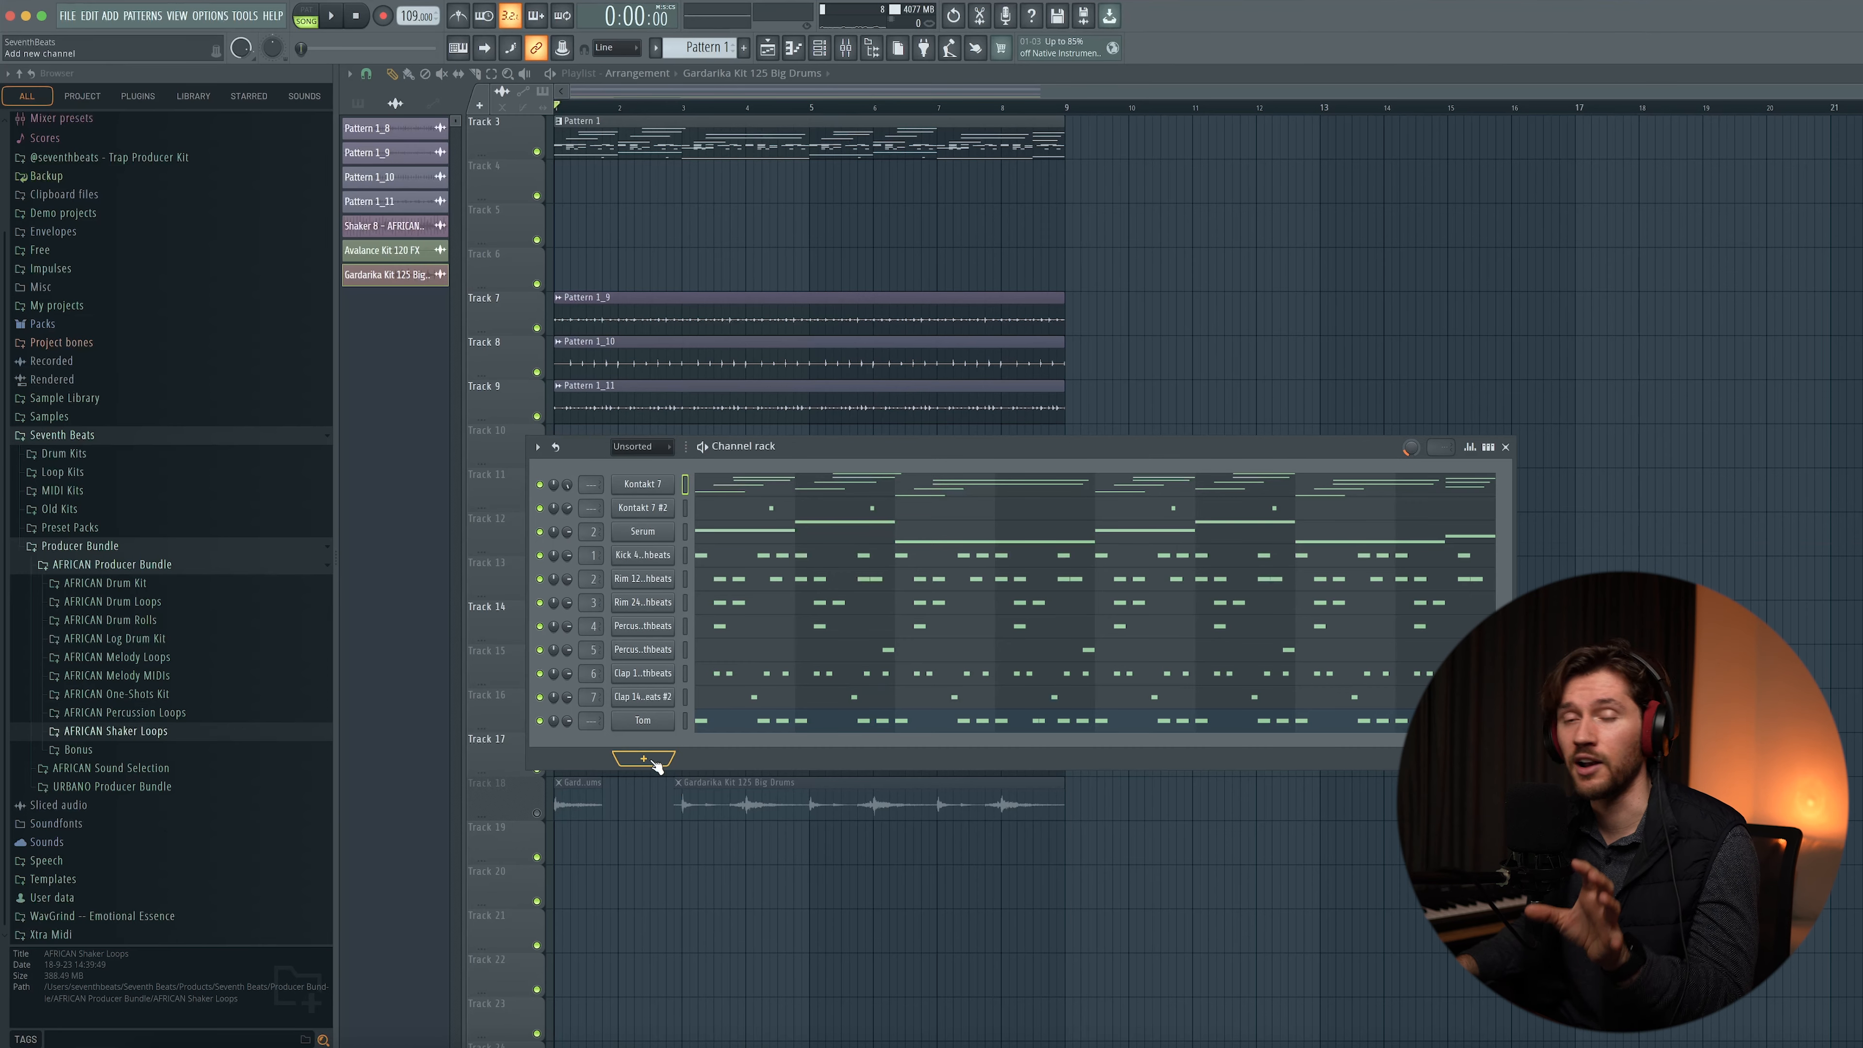
Step: Add a Fruity DX10 channel, load the Log Drum 4 preset from the AFRICAN Log Drum Kit and close the plugin window
{"action": "left_click", "coordinate": [655, 765]}
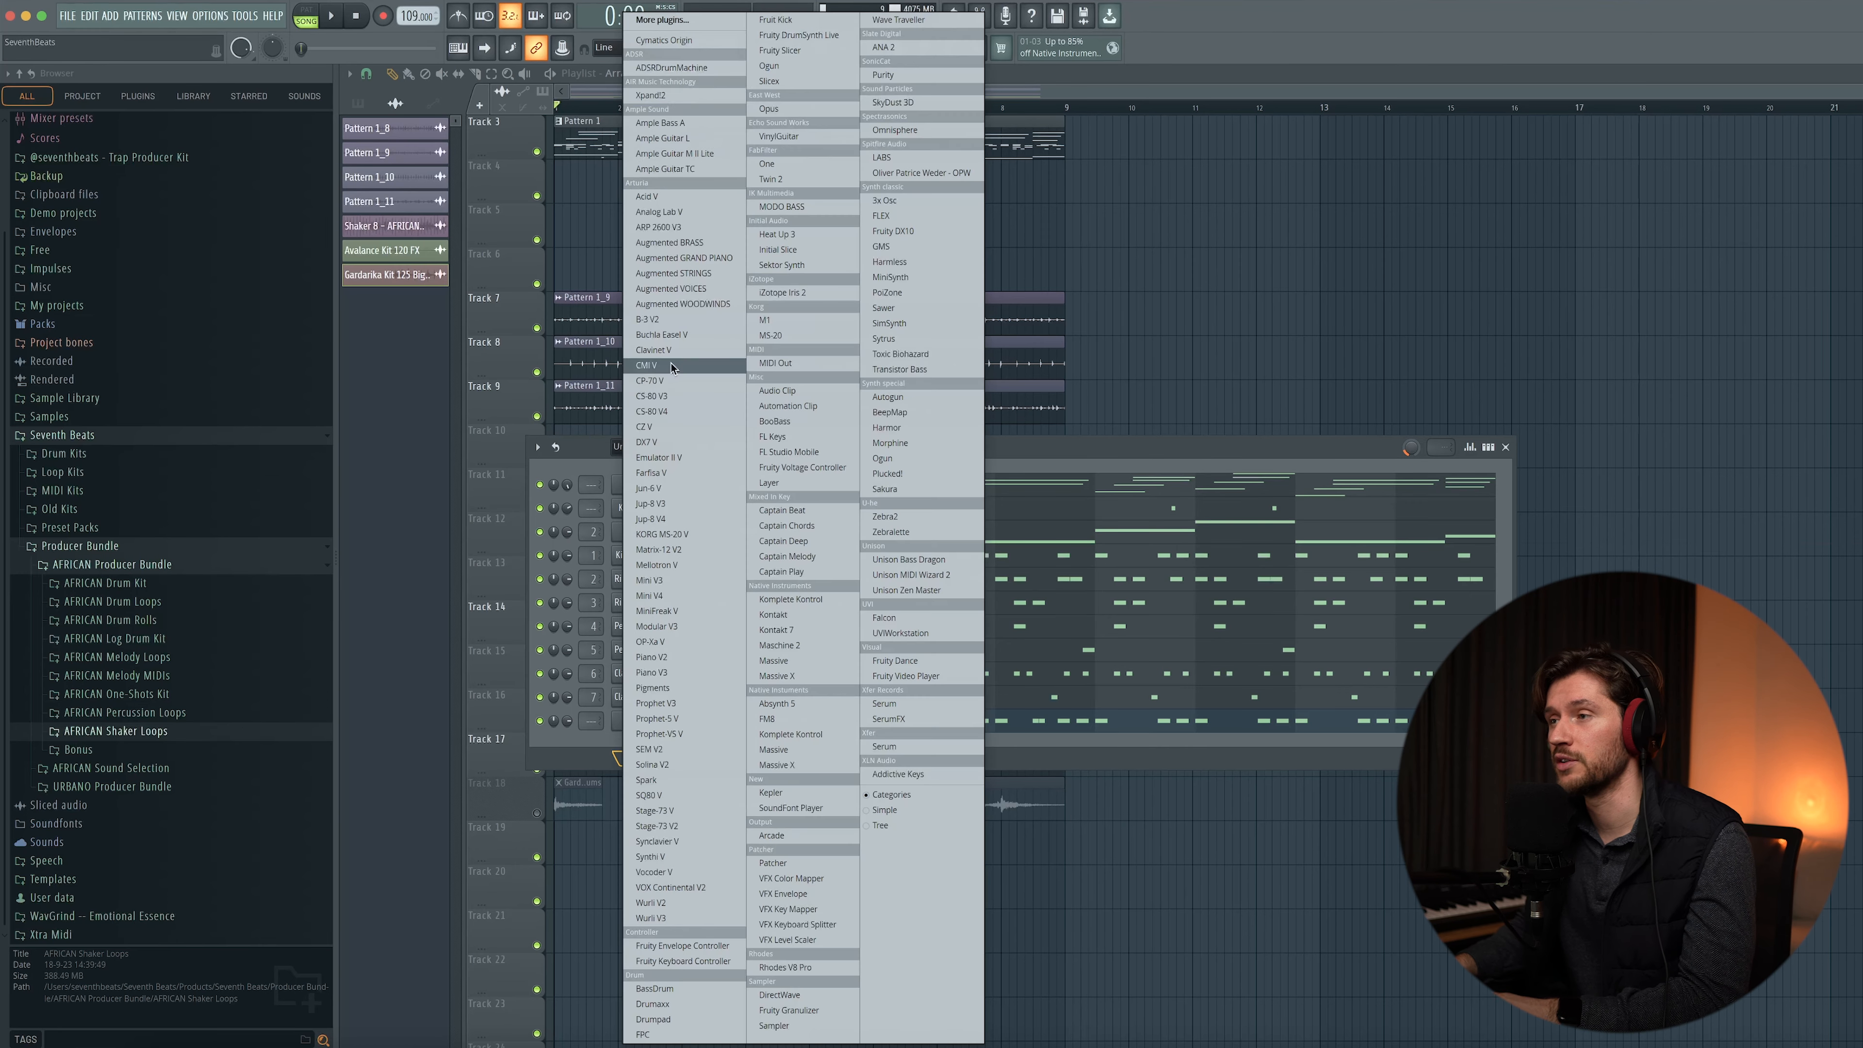
{"action": "left_click", "coordinate": [664, 19]}
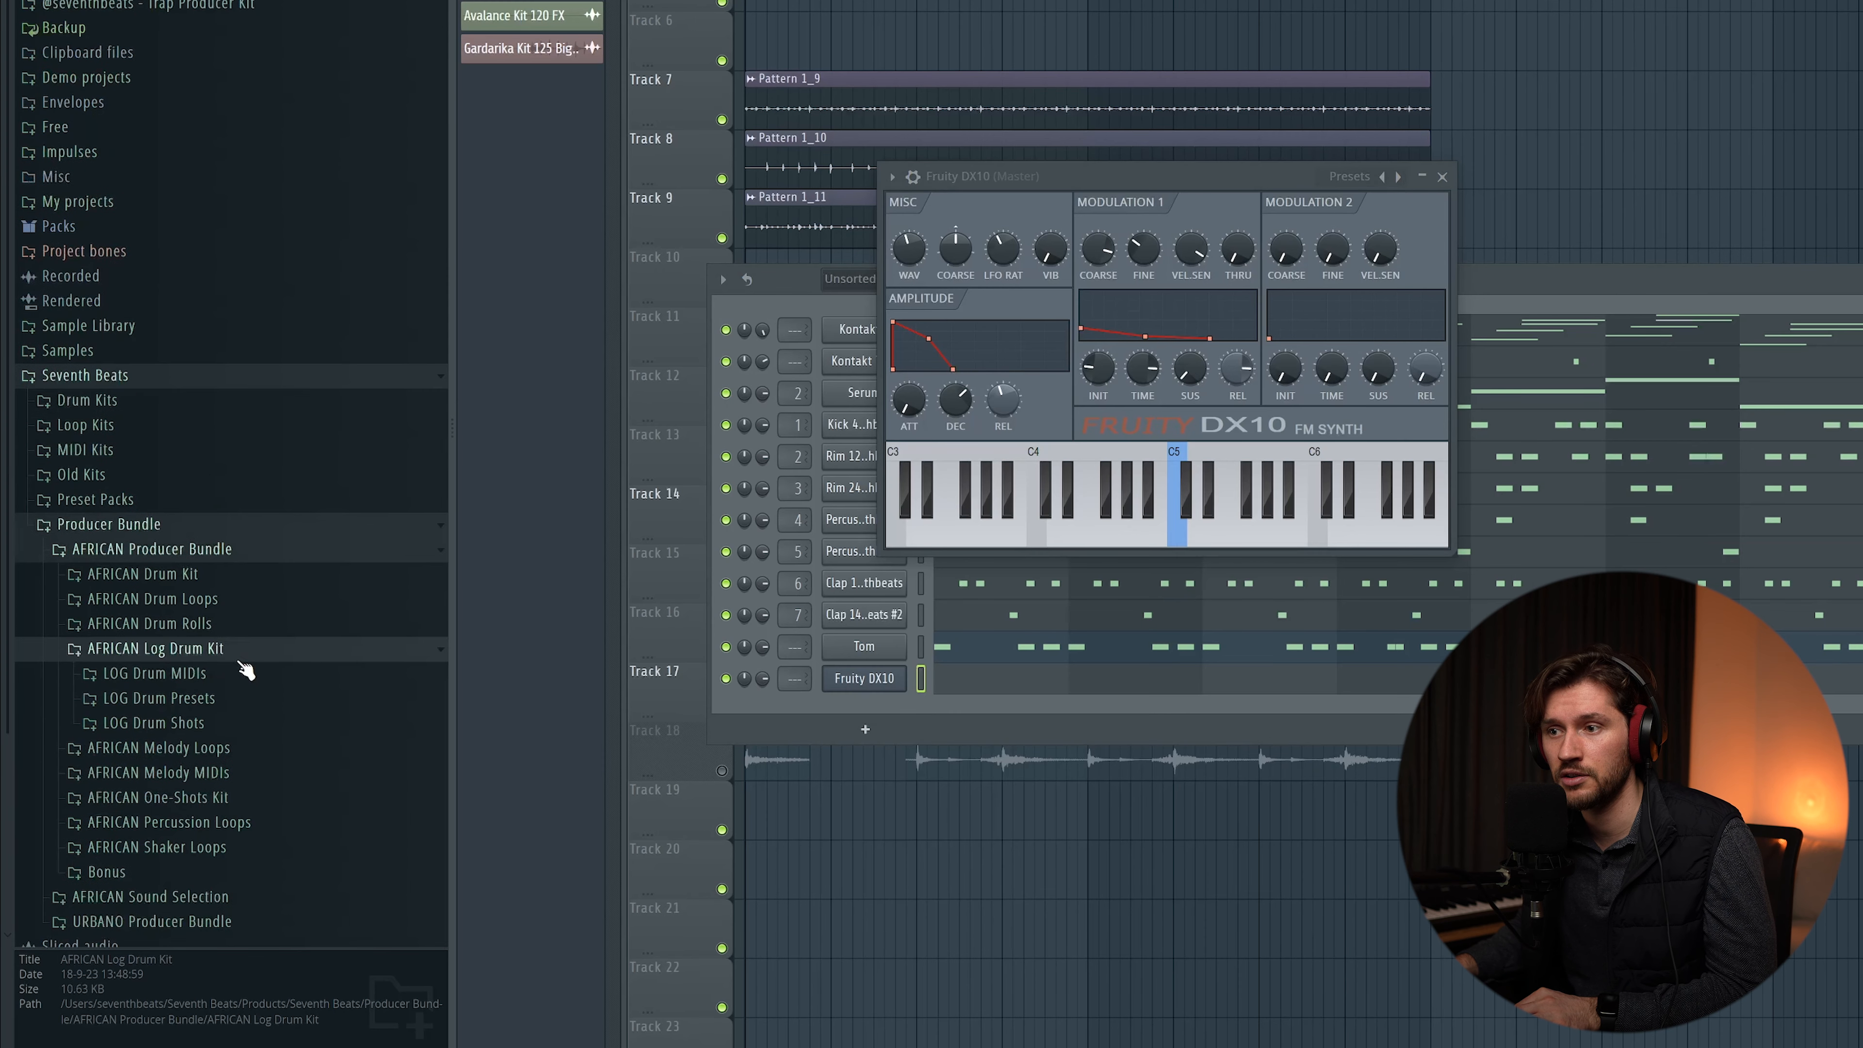
{"action": "scroll", "coordinate": [245, 669], "scroll_direction": "down", "scroll_amount": 3}
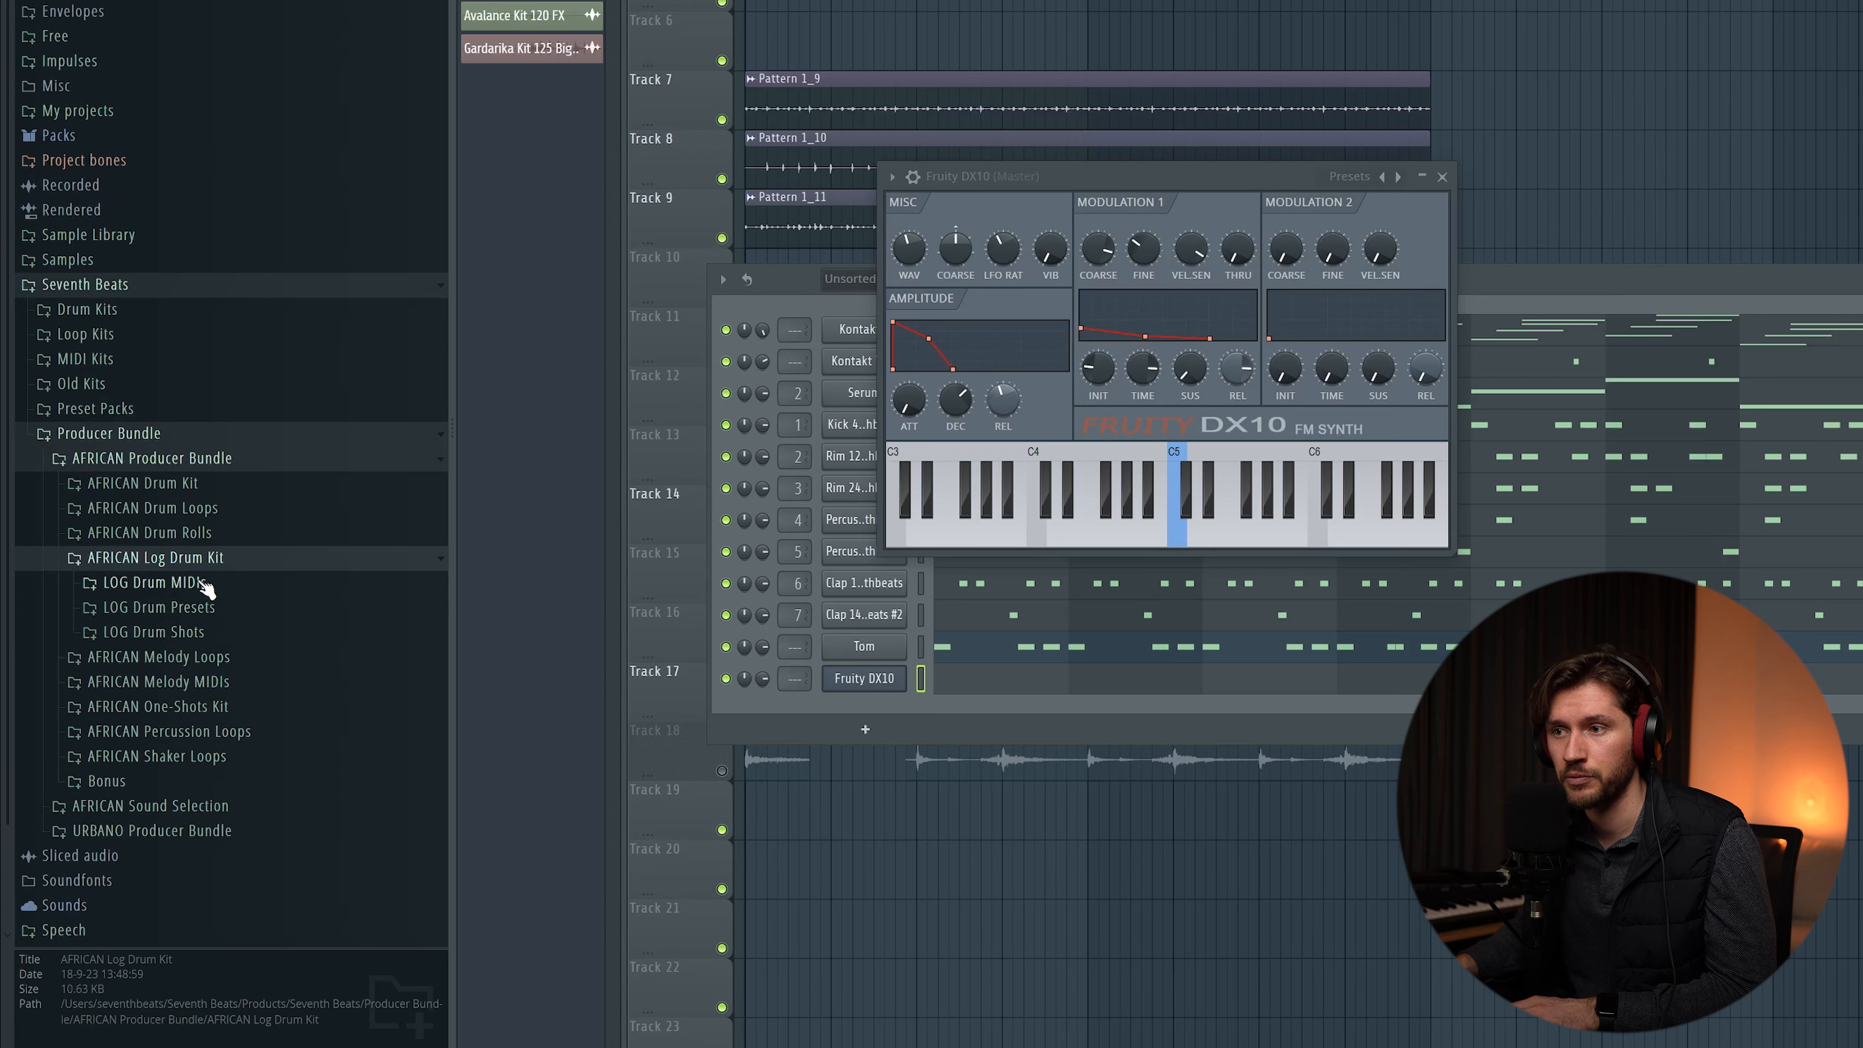
{"action": "left_click", "coordinate": [201, 582]}
{"action": "scroll", "coordinate": [208, 585], "scroll_direction": "down", "scroll_amount": 7}
{"action": "left_click", "coordinate": [212, 836]}
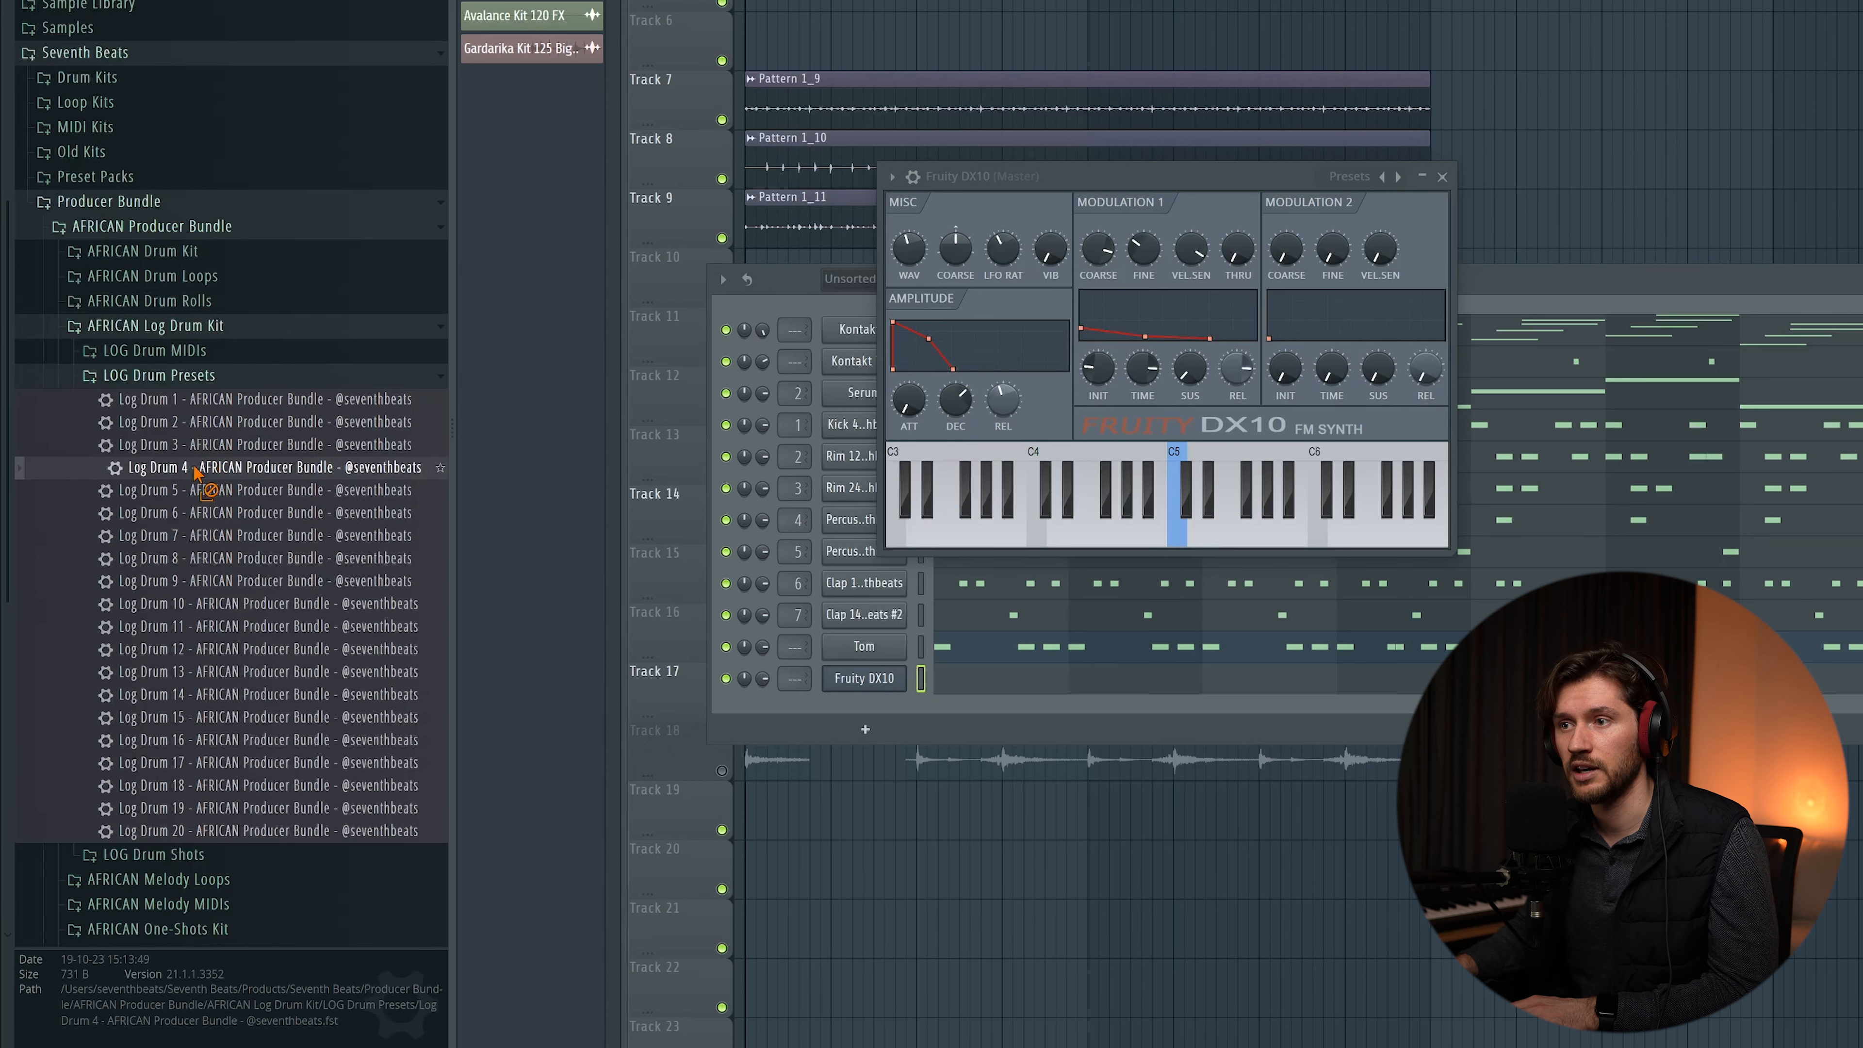
{"action": "left_click_drag", "start_coordinate": [1255, 366], "coordinate": [1261, 364]}
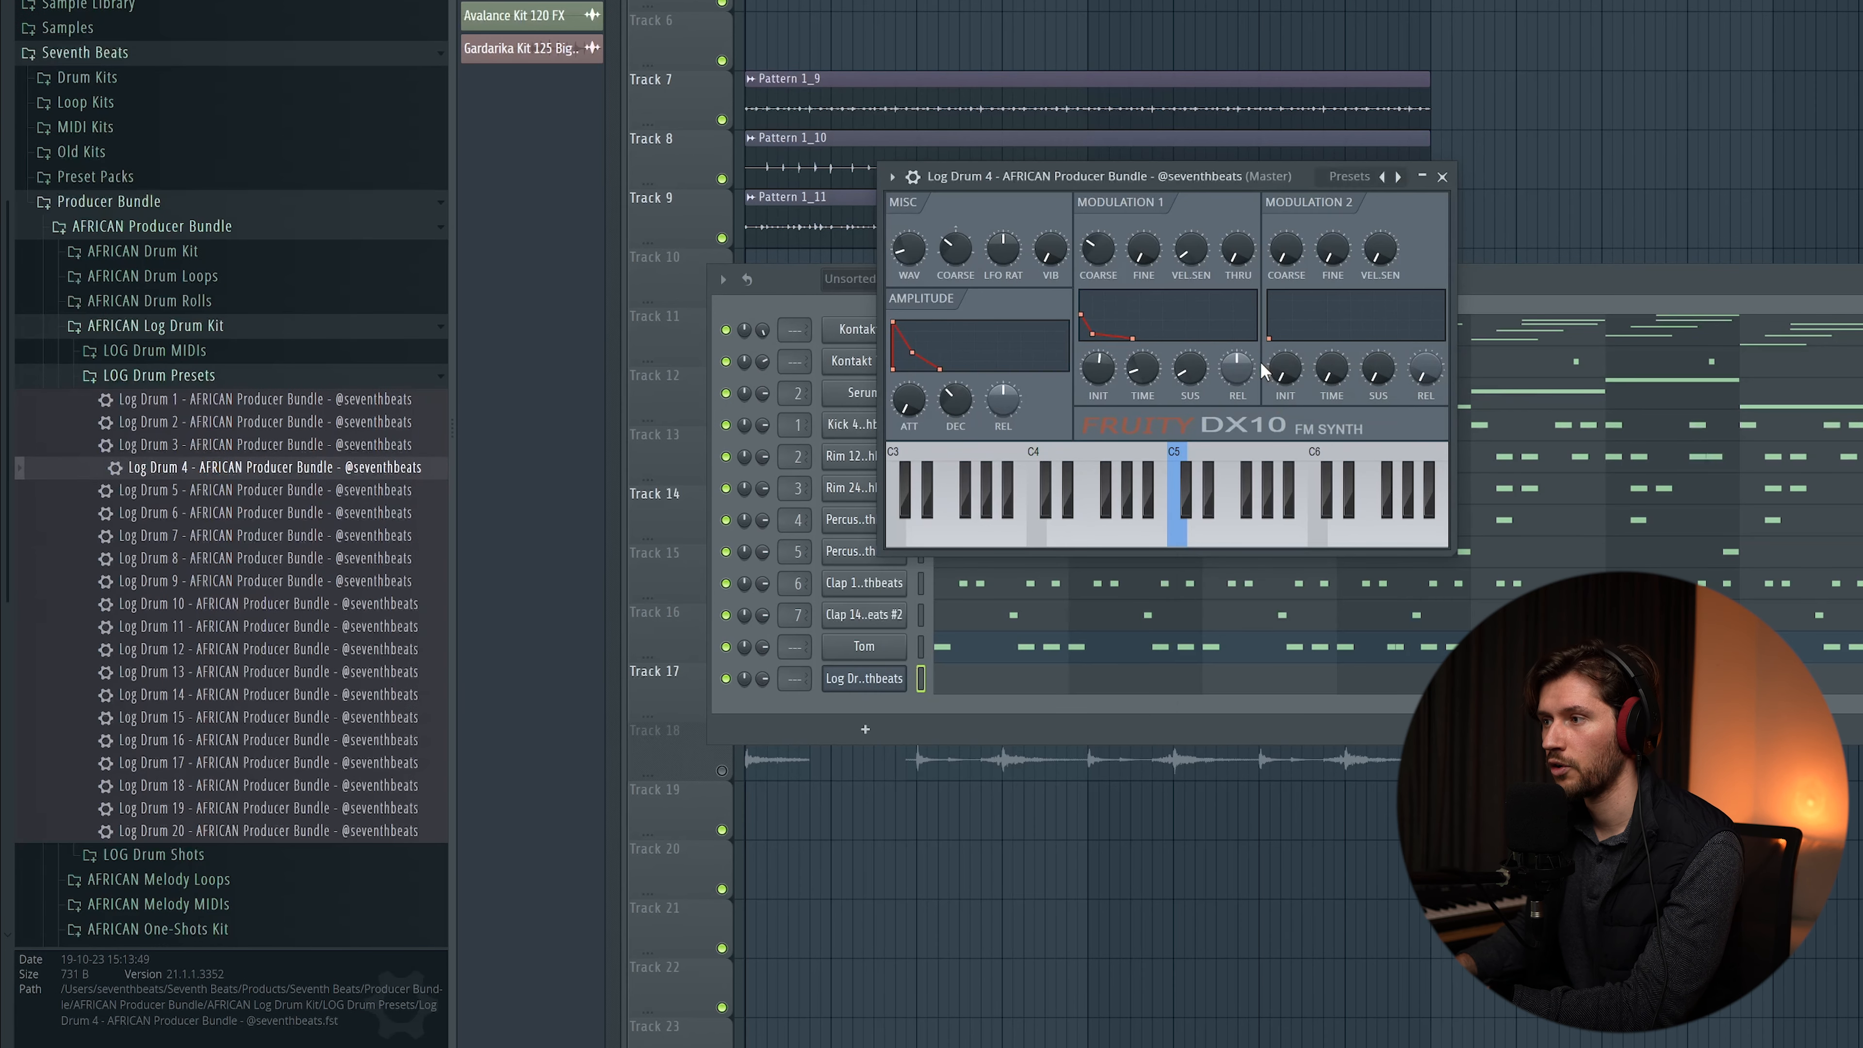
{"action": "left_click", "coordinate": [1442, 177]}
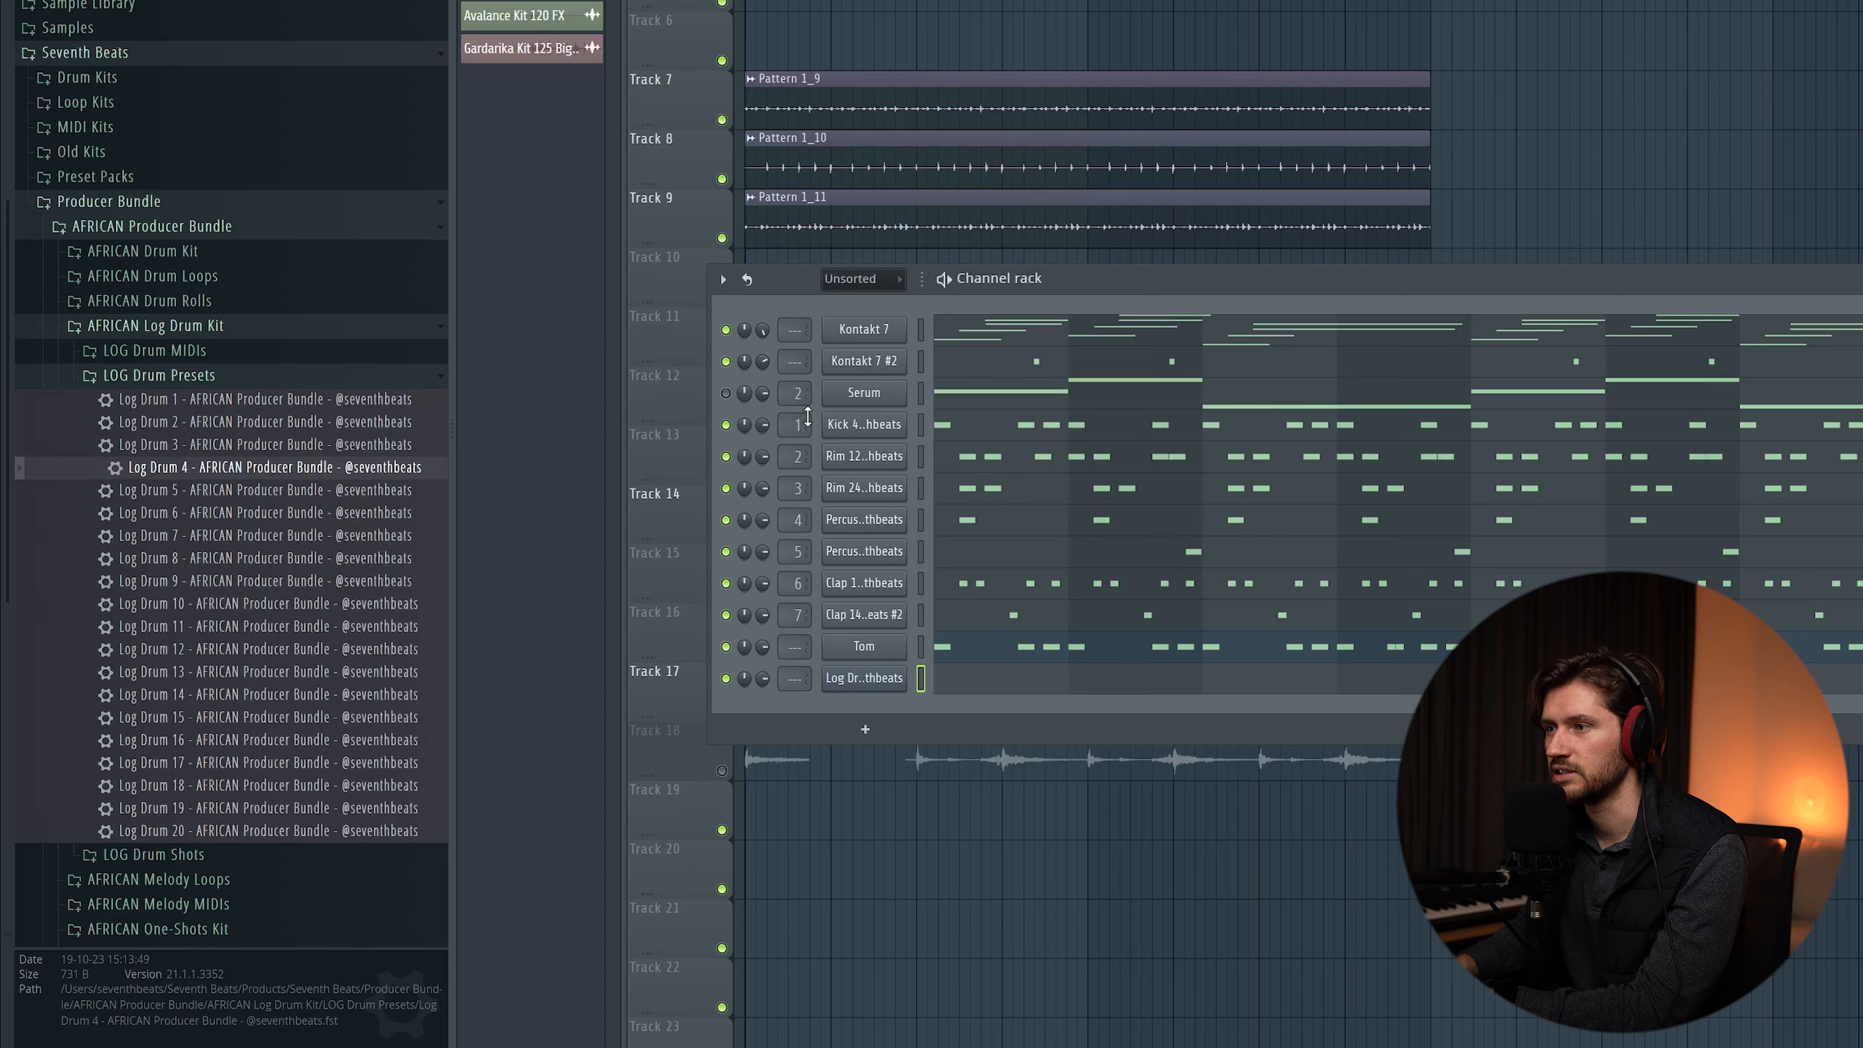
Step: Check the Serum bass notes and draw C#4 hits in the second half of bar 1 in the log drum channel
{"action": "left_click", "coordinate": [1002, 397]}
{"action": "left_click_drag", "start_coordinate": [1350, 246], "coordinate": [716, 569]}
{"action": "key", "text": "F6"}
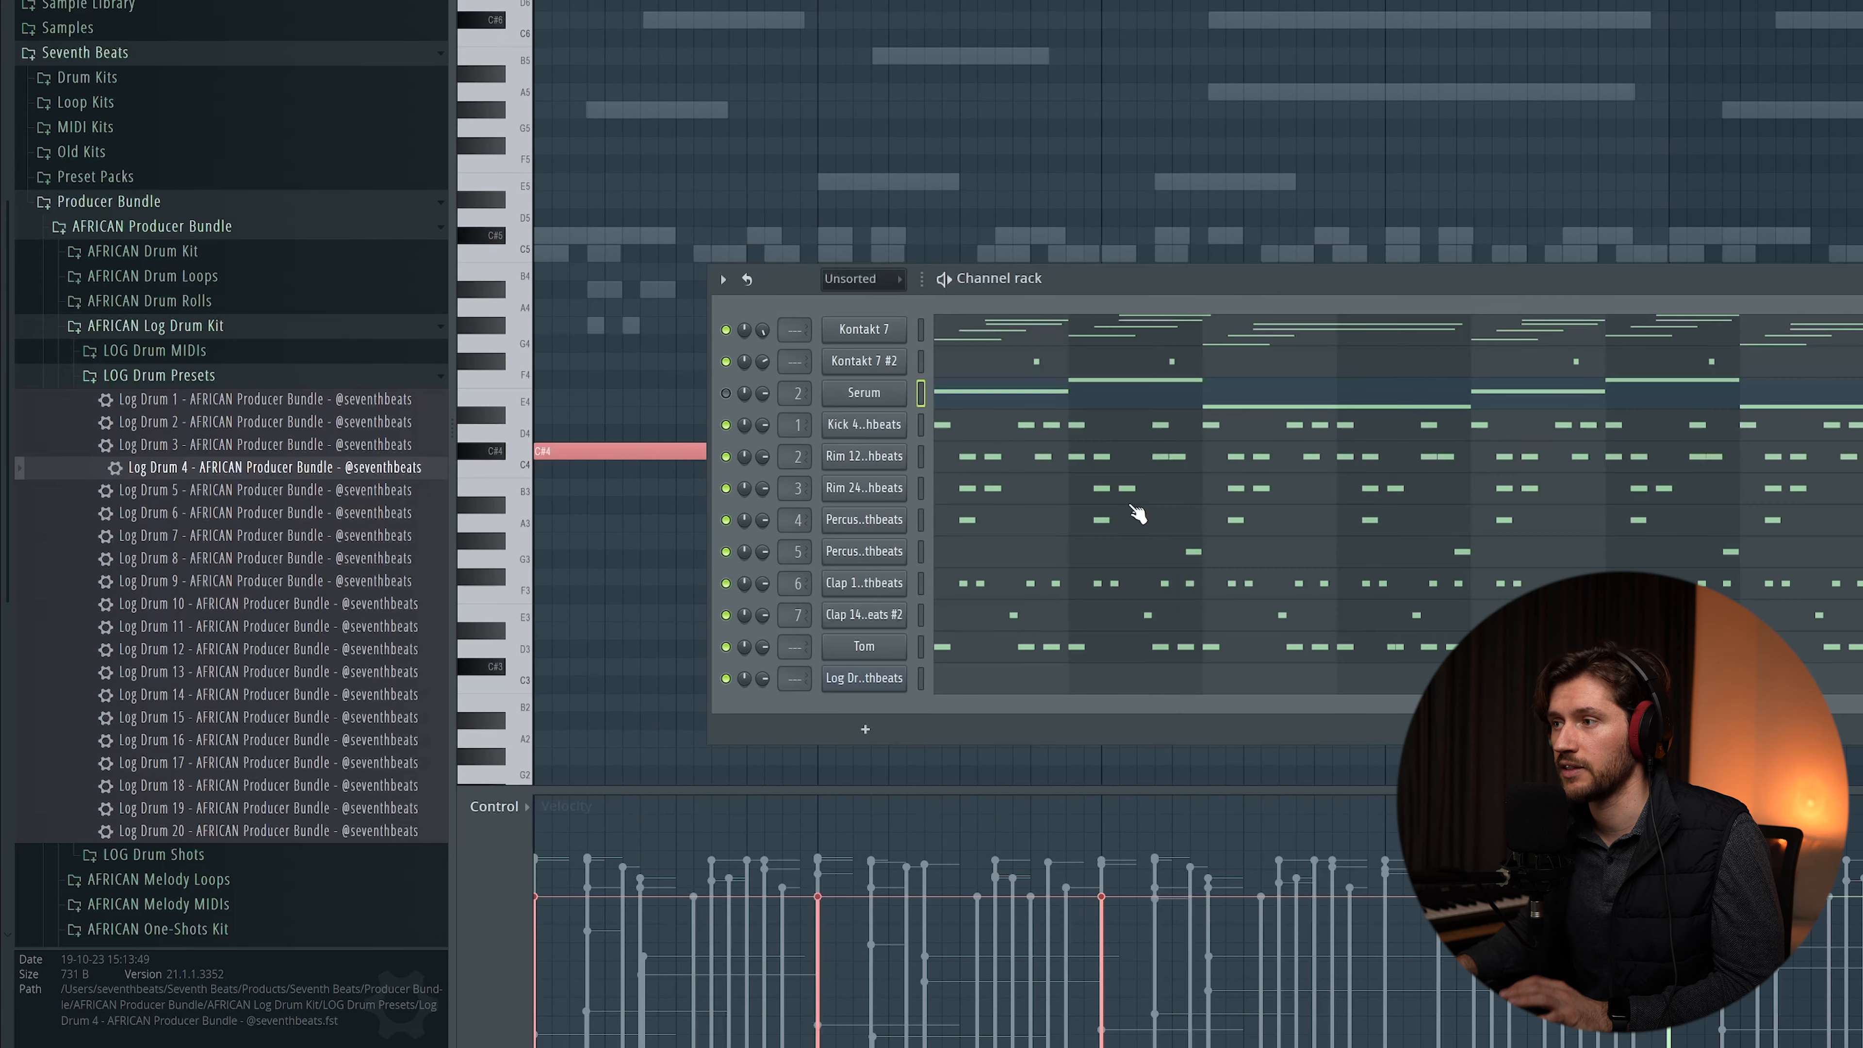
{"action": "left_click", "coordinate": [1027, 679]}
{"action": "key", "text": "space"}
{"action": "left_click", "coordinate": [273, 451]}
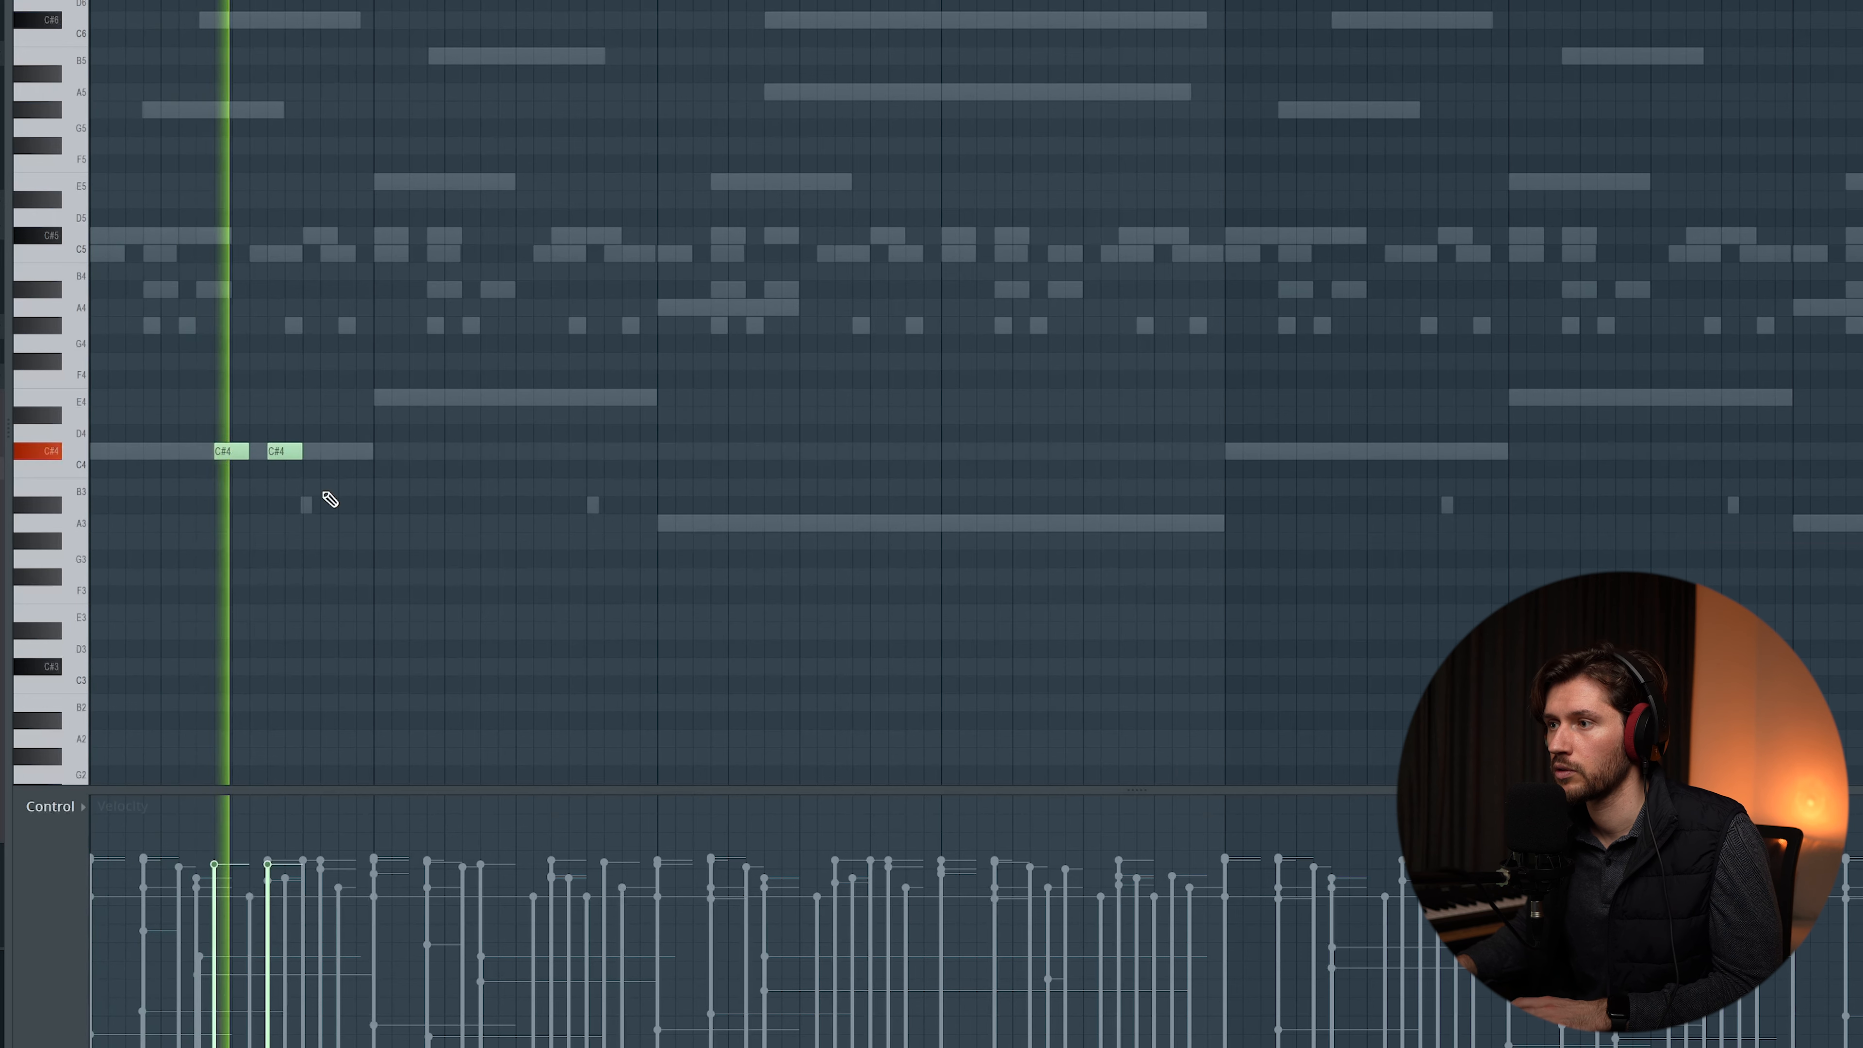
Step: Draw three E4 log drum hits in the second half of bar 2, keeping the bar 1 rhythm
{"action": "left_click", "coordinate": [500, 399]}
{"action": "left_click", "coordinate": [556, 397]}
{"action": "left_click", "coordinate": [629, 398]}
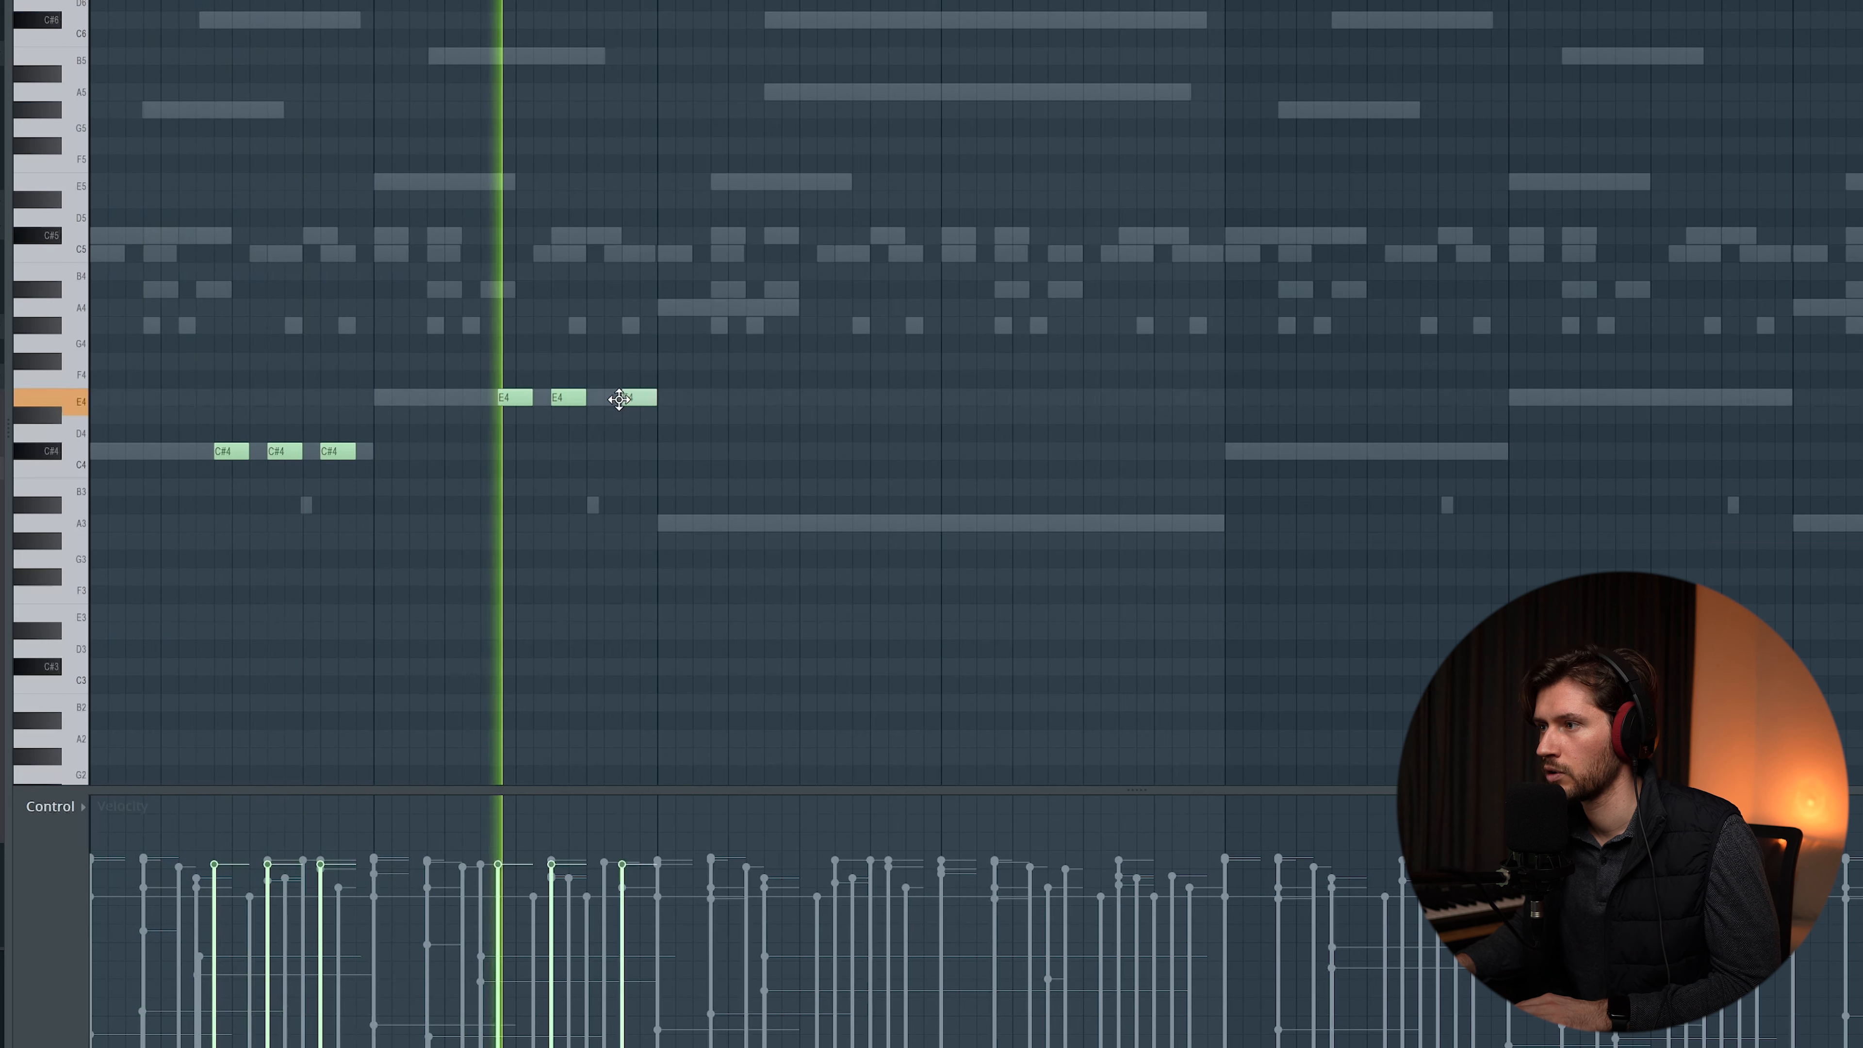
{"action": "key", "text": "space"}
{"action": "left_click_drag", "start_coordinate": [634, 402], "coordinate": [616, 403]}
Step: Draw three A3 log drum hits in the second half of bar 3 with the same rhythm
{"action": "left_click", "coordinate": [714, 528]}
{"action": "left_click_drag", "start_coordinate": [727, 528], "coordinate": [796, 522]}
{"action": "left_click", "coordinate": [851, 522]}
{"action": "left_click", "coordinate": [904, 523]}
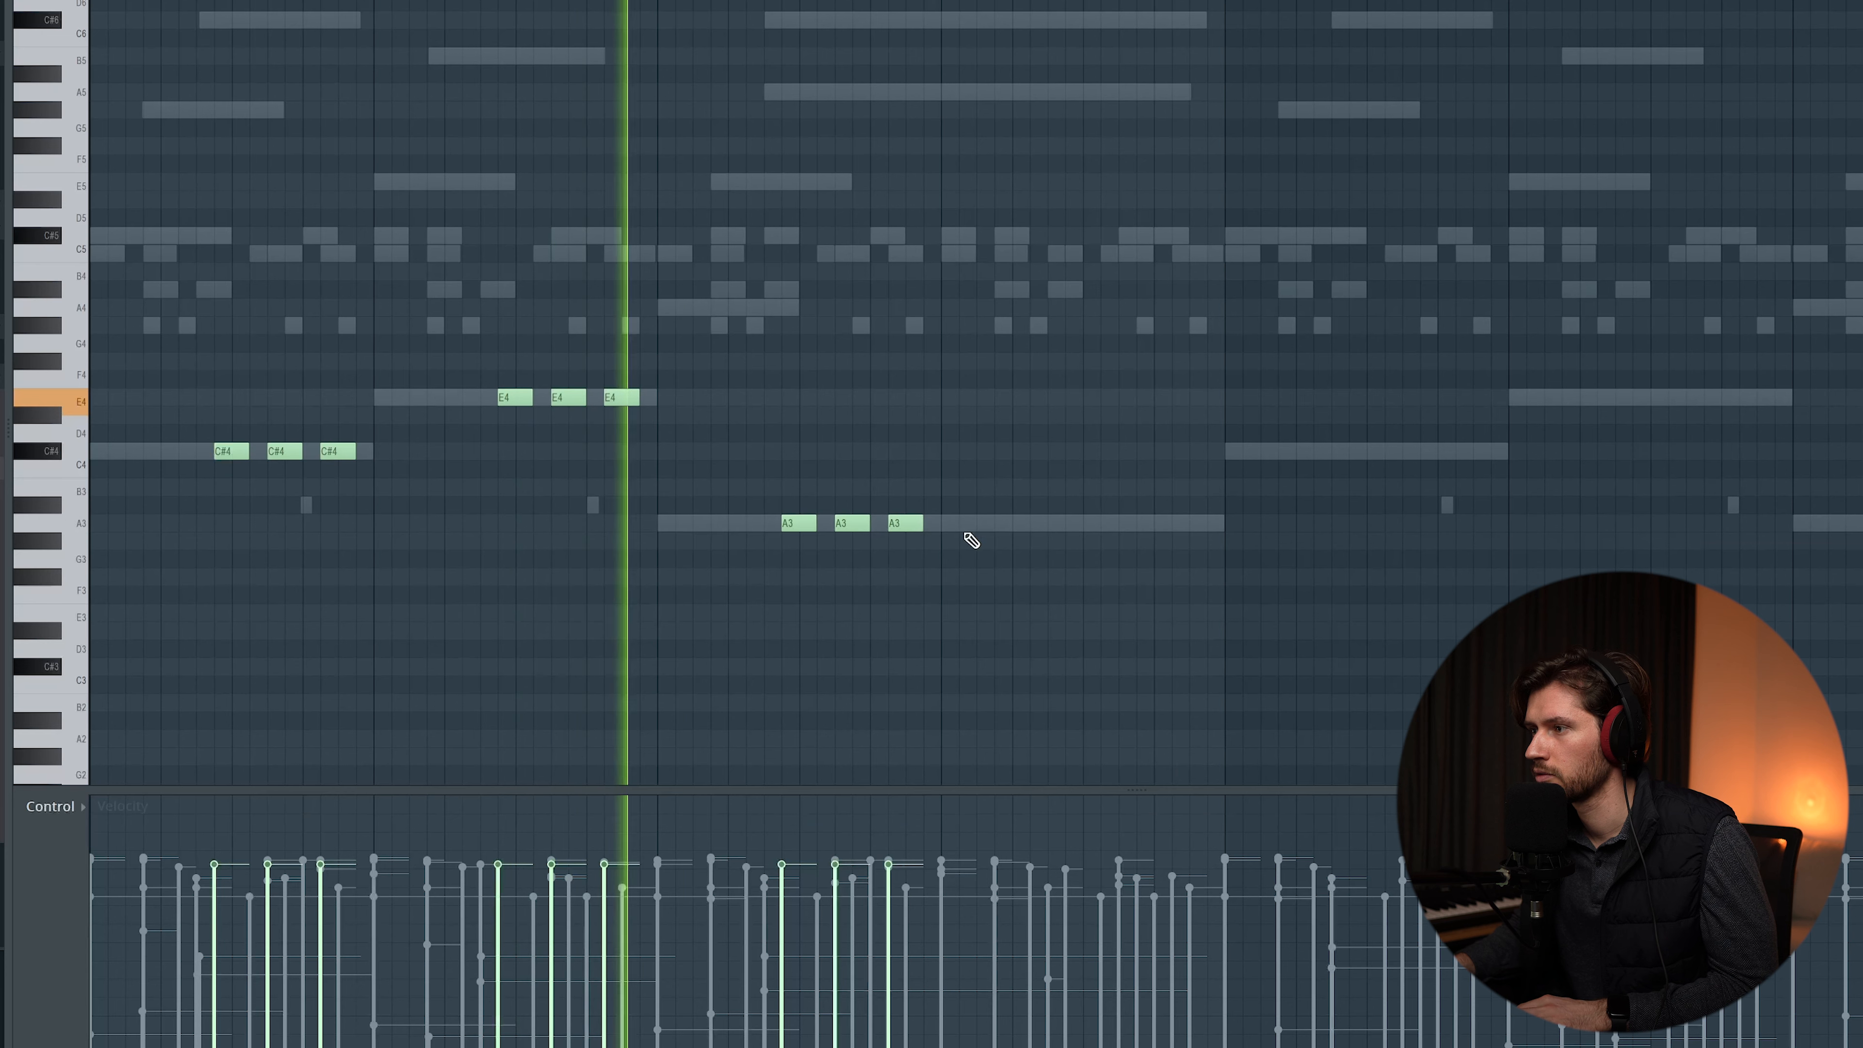
Step: Repeat the three A3 log drum hits in the second half of bar 4
{"action": "left_click", "coordinate": [1012, 522]}
{"action": "left_click_drag", "start_coordinate": [1030, 522], "coordinate": [1080, 526]}
{"action": "left_click", "coordinate": [1130, 524]}
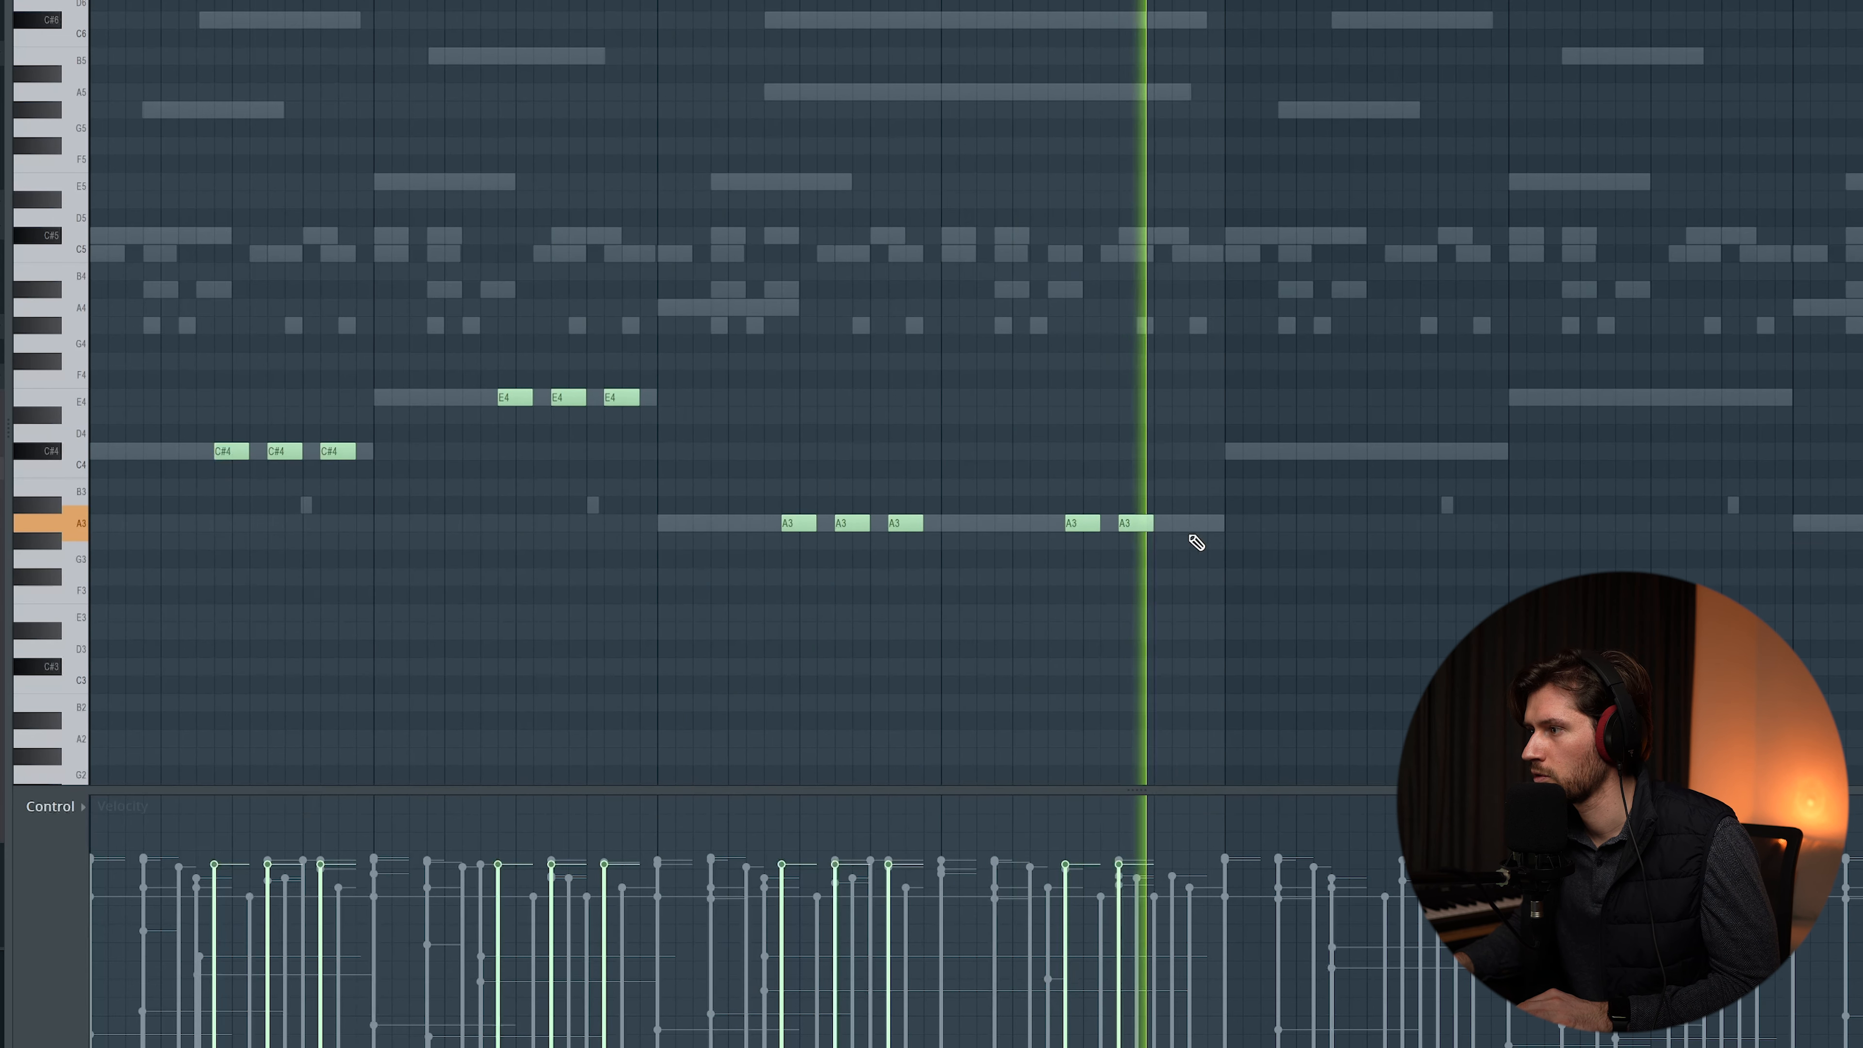
{"action": "scroll", "coordinate": [1115, 351], "scroll_direction": "down", "scroll_amount": 1}
{"action": "left_click_drag", "start_coordinate": [1284, 279], "coordinate": [257, 574]}
{"action": "scroll", "coordinate": [1127, 366], "scroll_direction": "down", "scroll_amount": 4}
{"action": "scroll", "coordinate": [1186, 352], "scroll_direction": "up", "scroll_amount": 3}
{"action": "left_click", "coordinate": [1186, 416]}
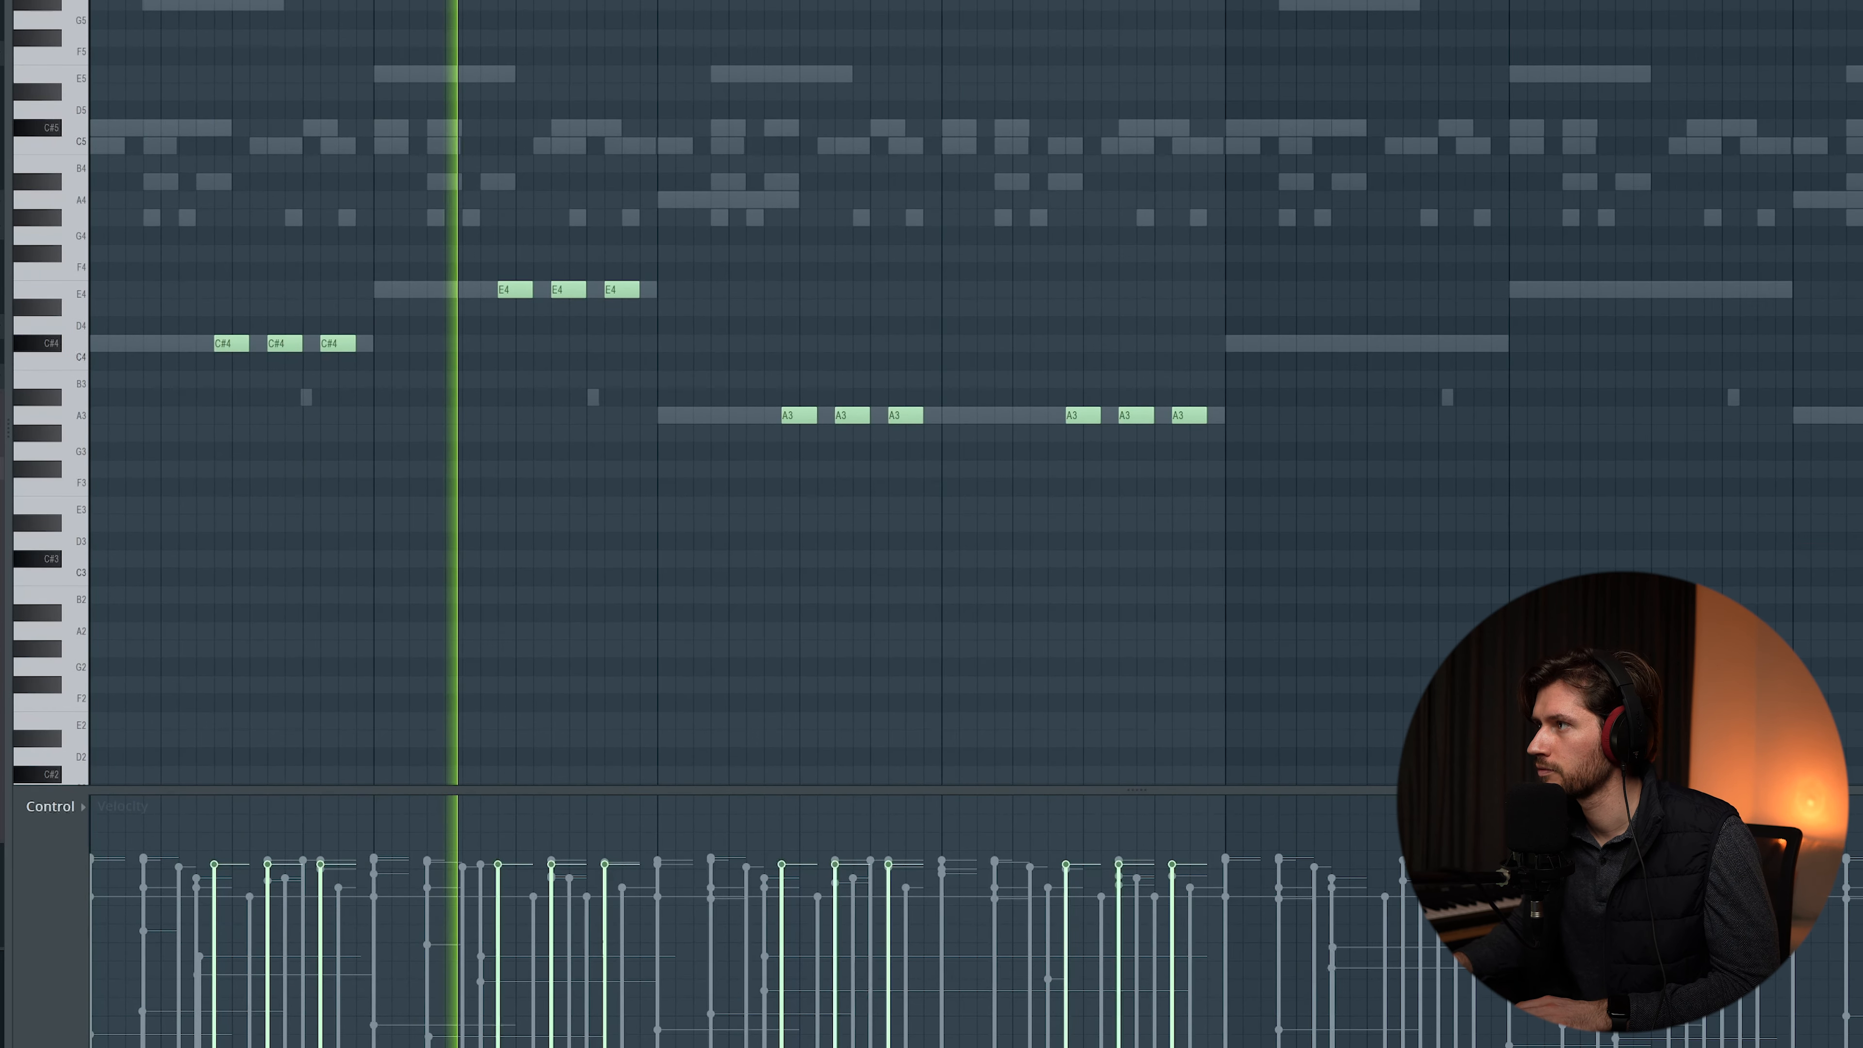
Step: Duplicate the four-bar log drum pattern into bars 5 to 8, raise its last two notes to B3 and deselect them
{"action": "scroll", "coordinate": [1074, 242], "scroll_direction": "down", "scroll_amount": 2}
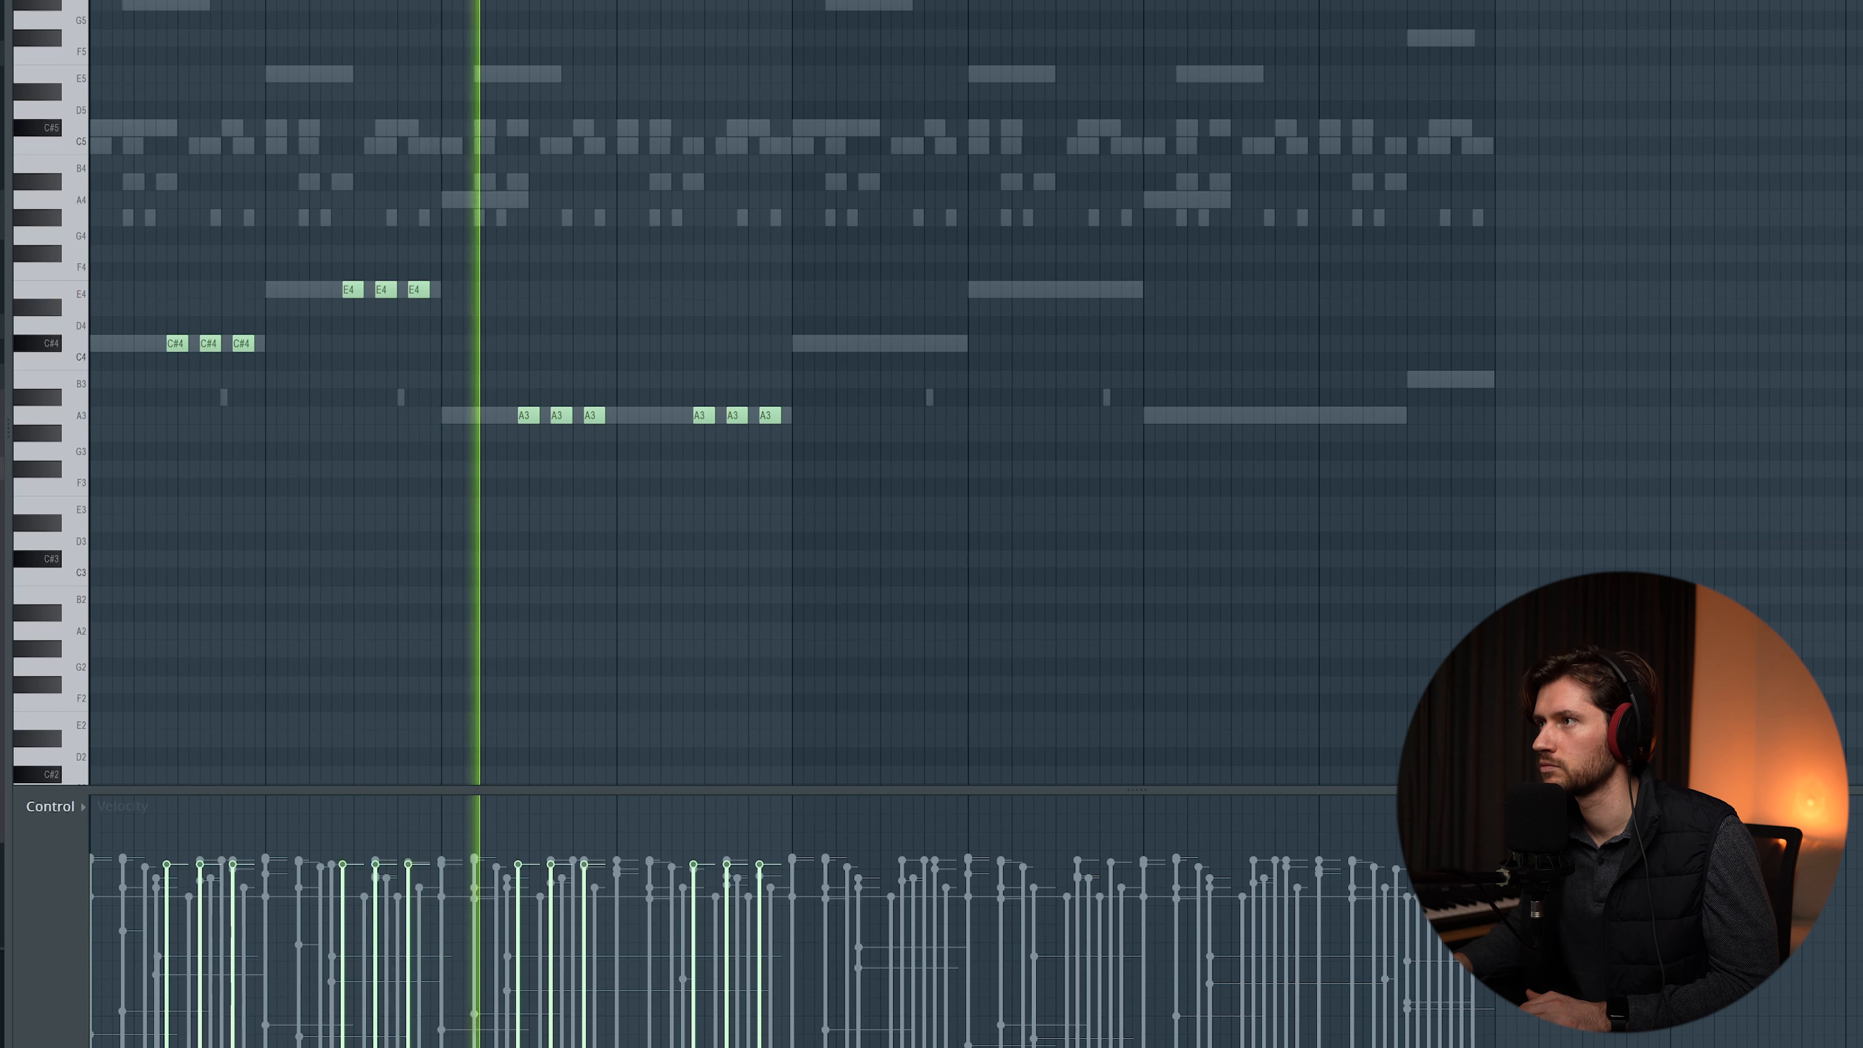
{"action": "key", "text": "ctrl+a"}
{"action": "key", "text": "ctrl+b"}
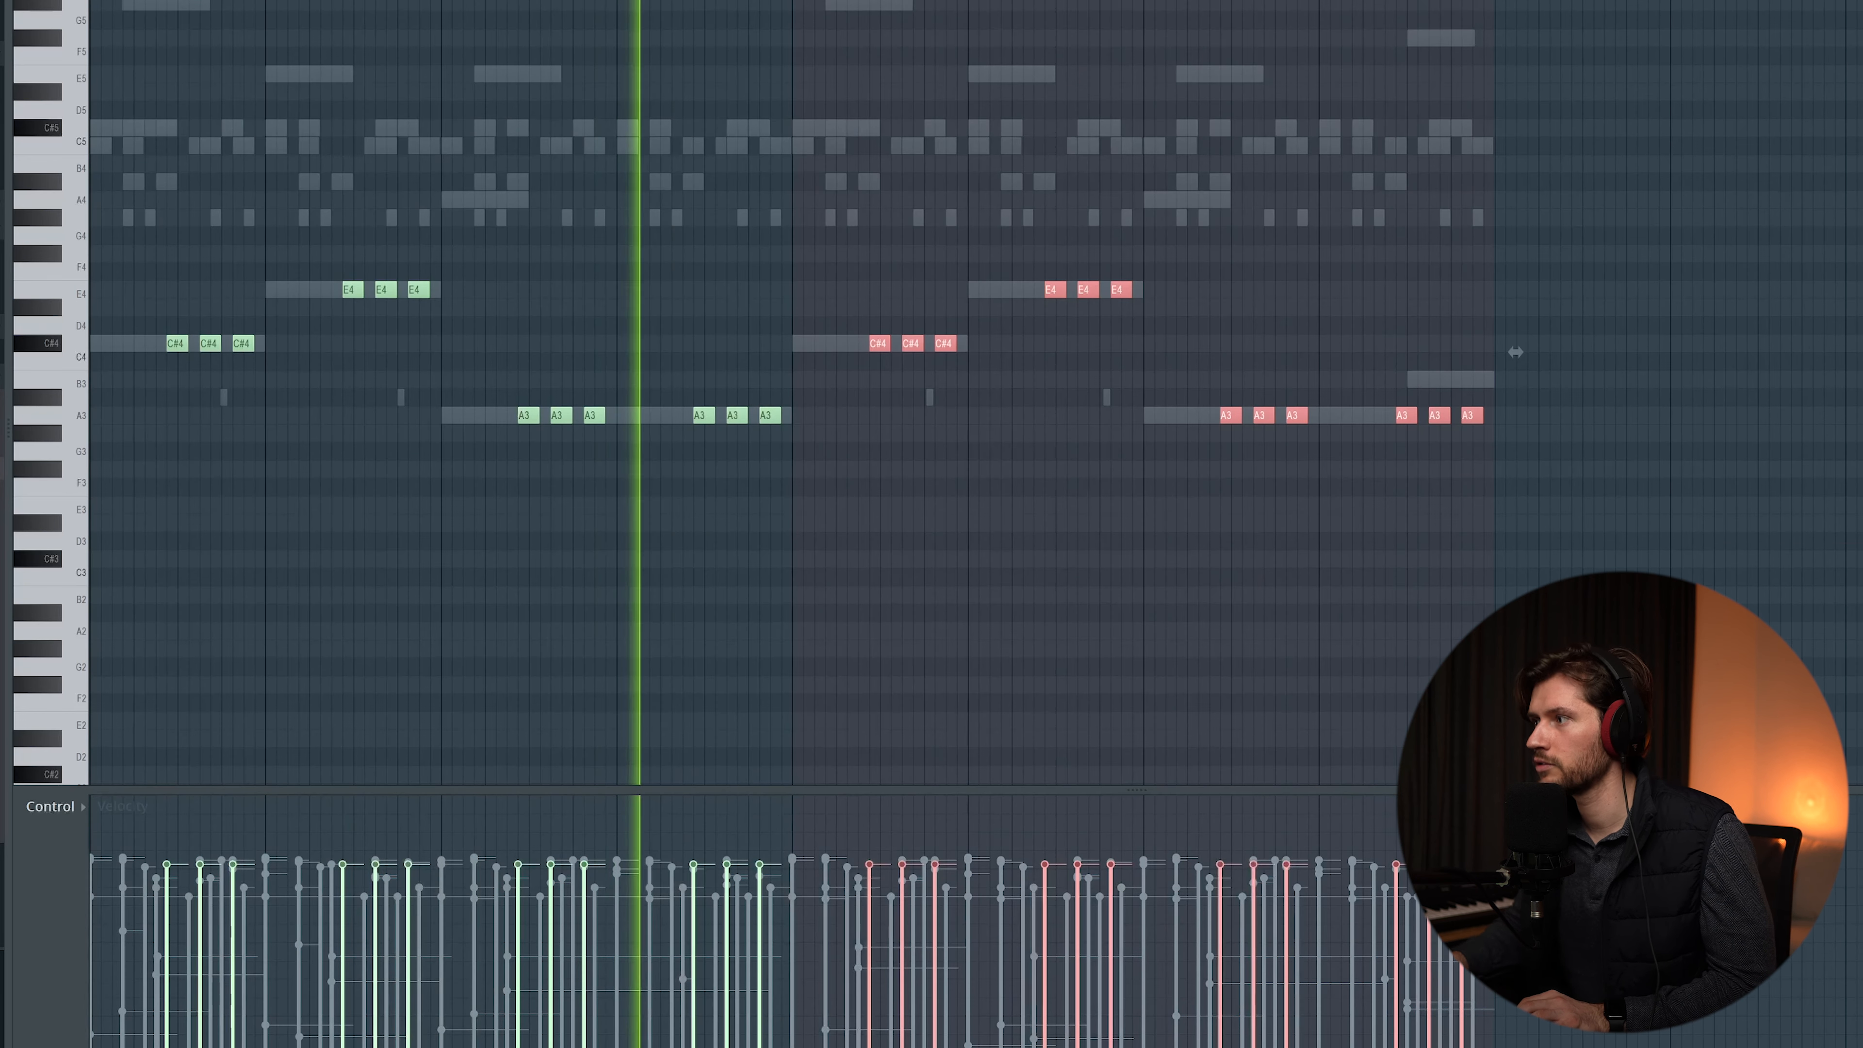
{"action": "left_click", "coordinate": [1595, 405], "text": "ctrl"}
{"action": "left_click_drag", "start_coordinate": [1508, 412], "coordinate": [1440, 372]}
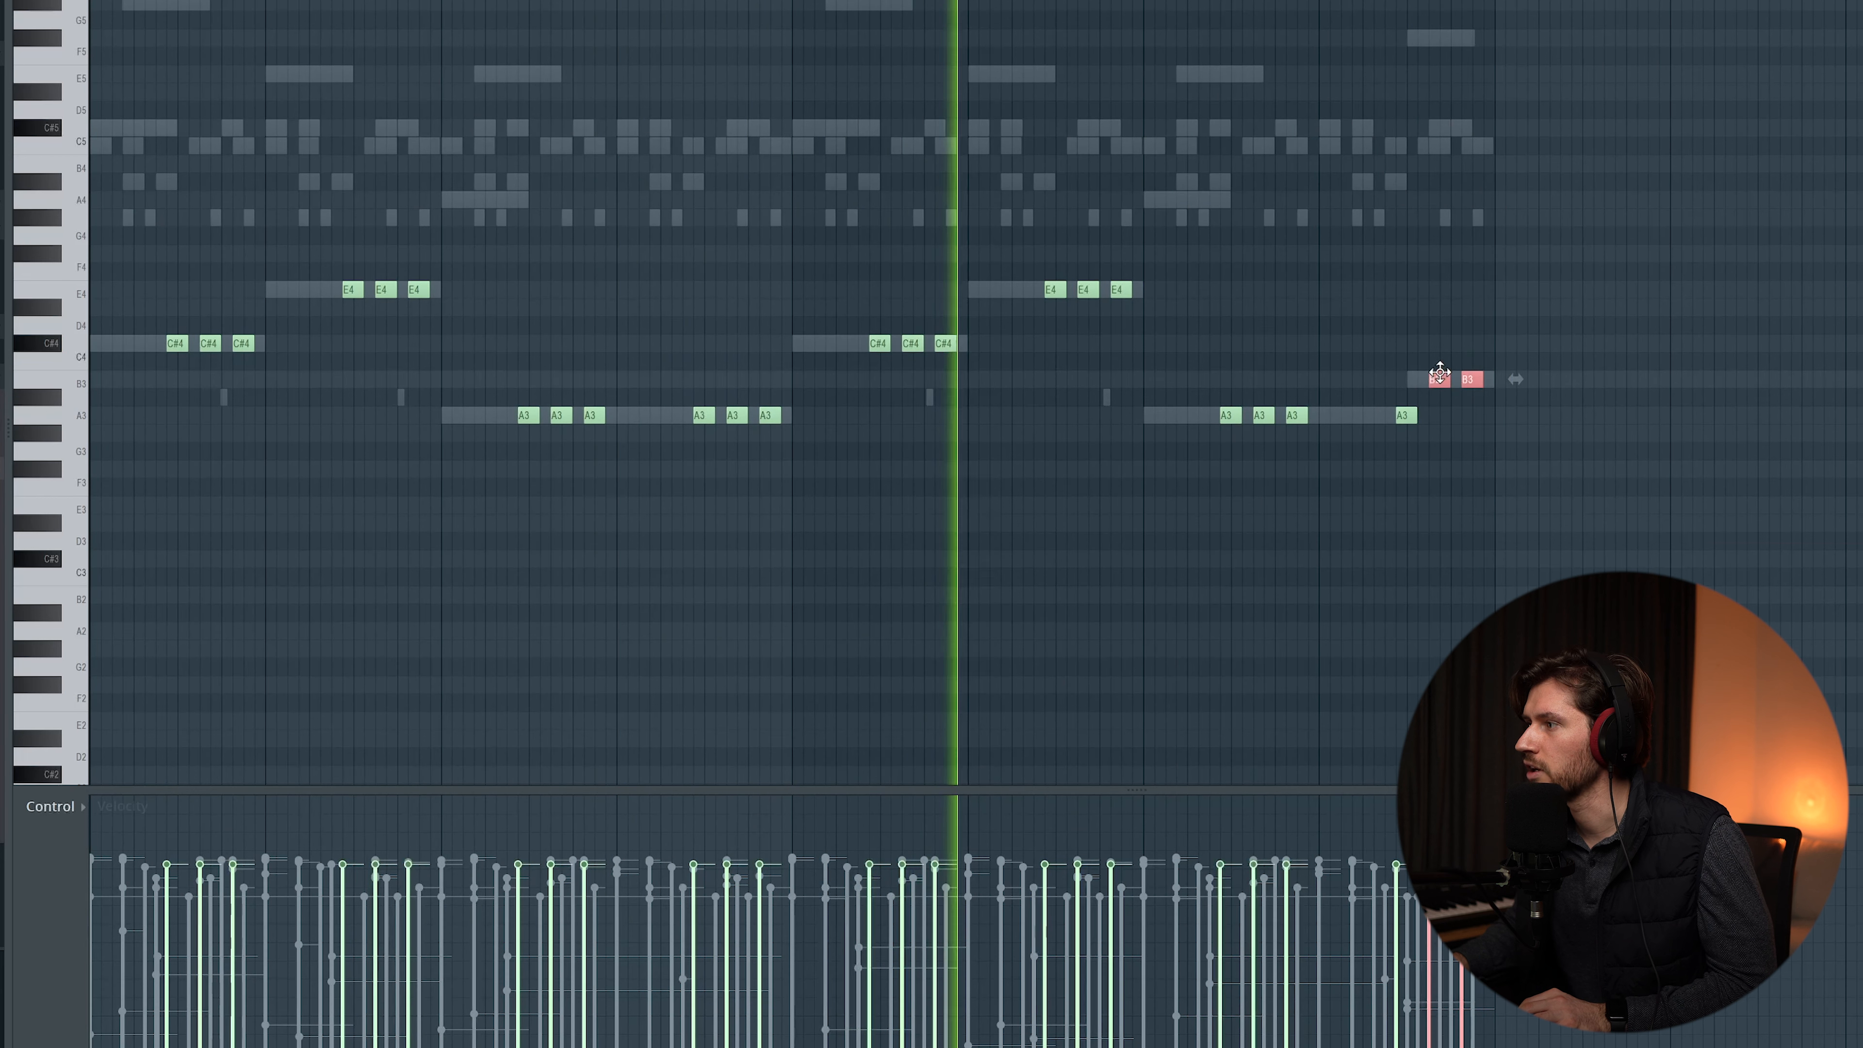
{"action": "left_click", "coordinate": [1432, 156], "text": "ctrl"}
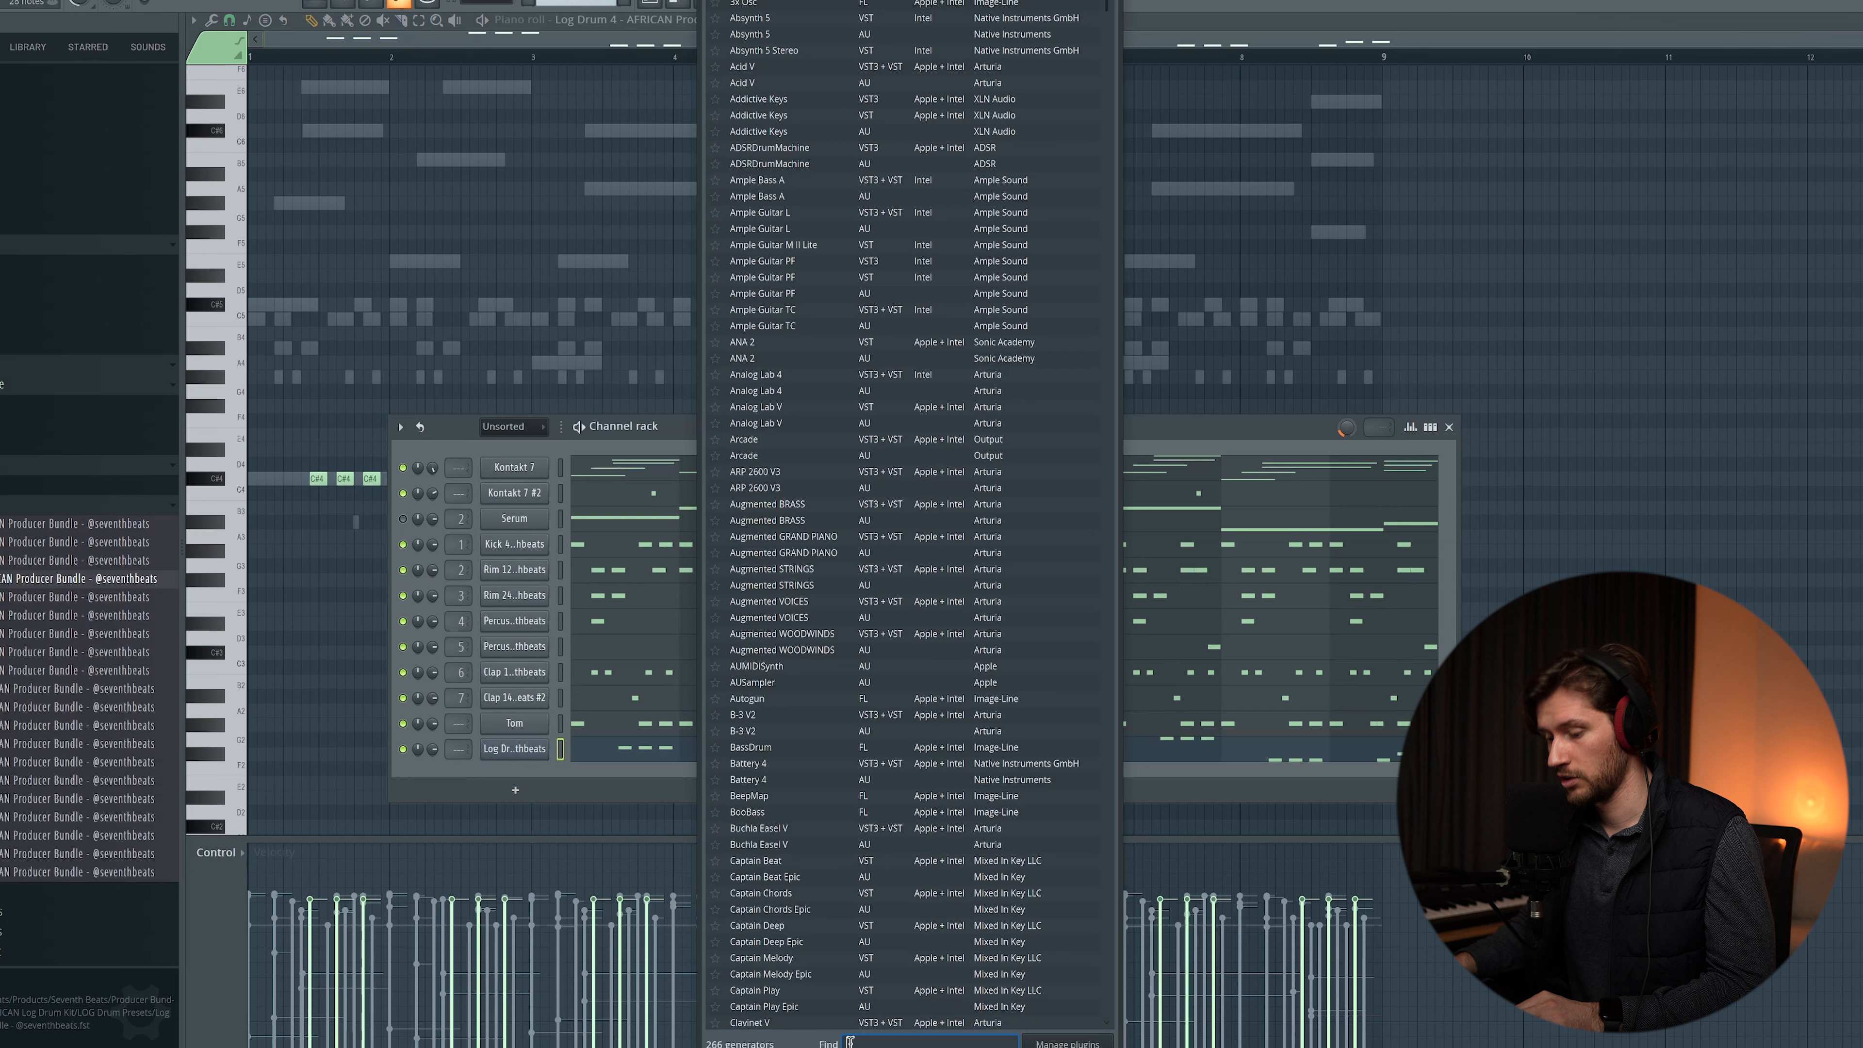
Step: Add a second Fruity DX10 channel with the eFlute preset, close its window and copy the log drum notes into it
{"action": "type", "text": "dx"}
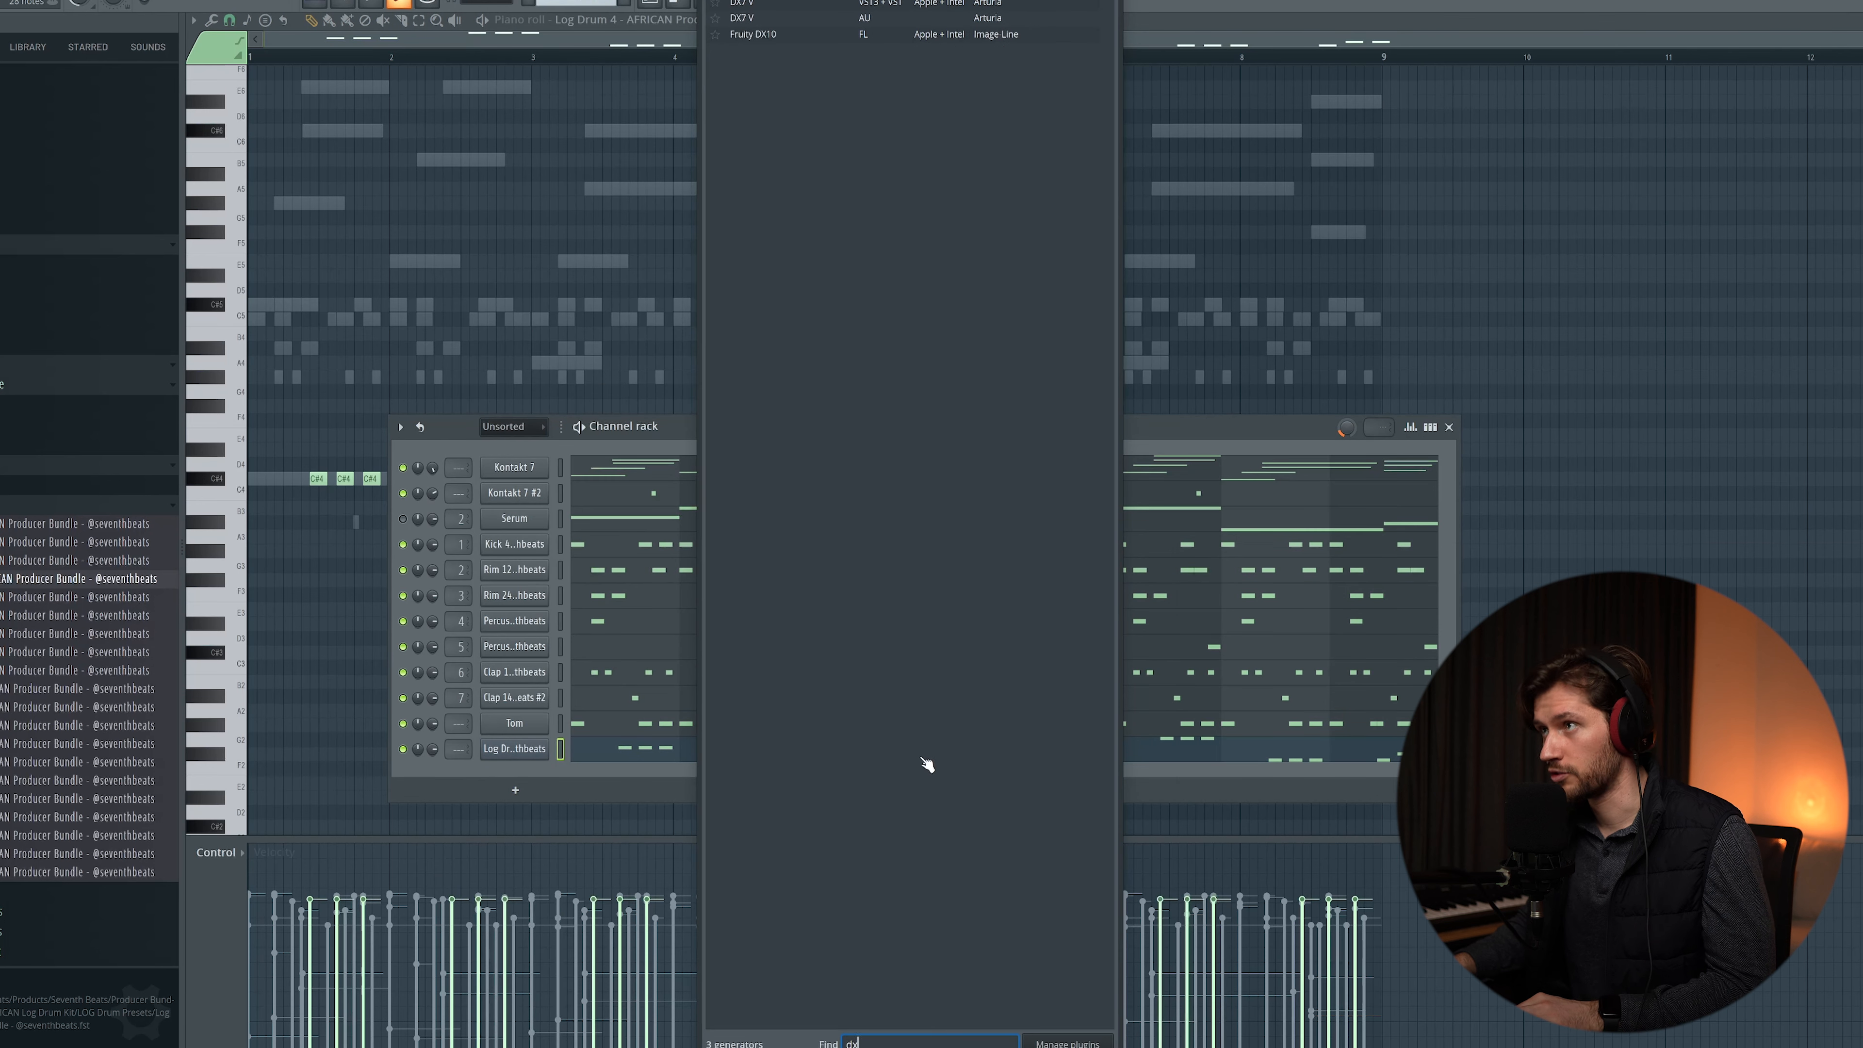
{"action": "double_click", "coordinate": [756, 35]}
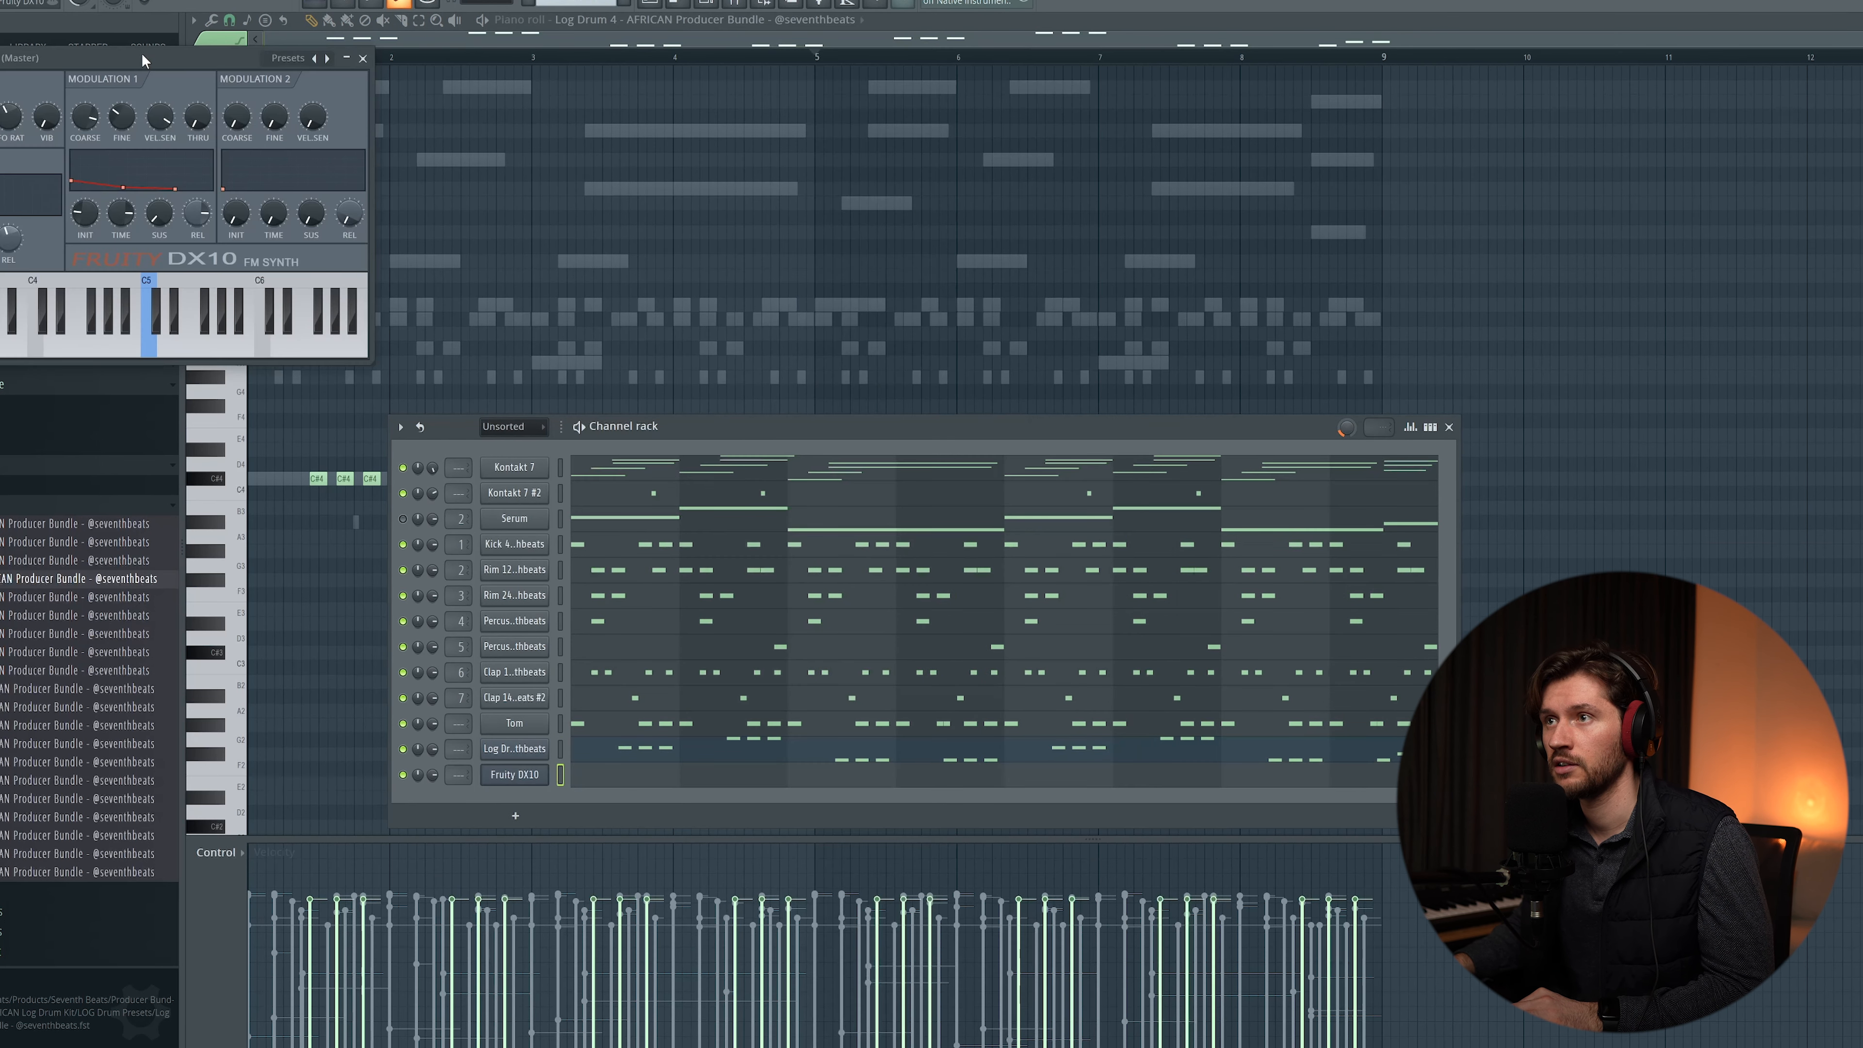
{"action": "left_click_drag", "start_coordinate": [143, 60], "coordinate": [658, 294]}
{"action": "left_click", "coordinate": [433, 293]}
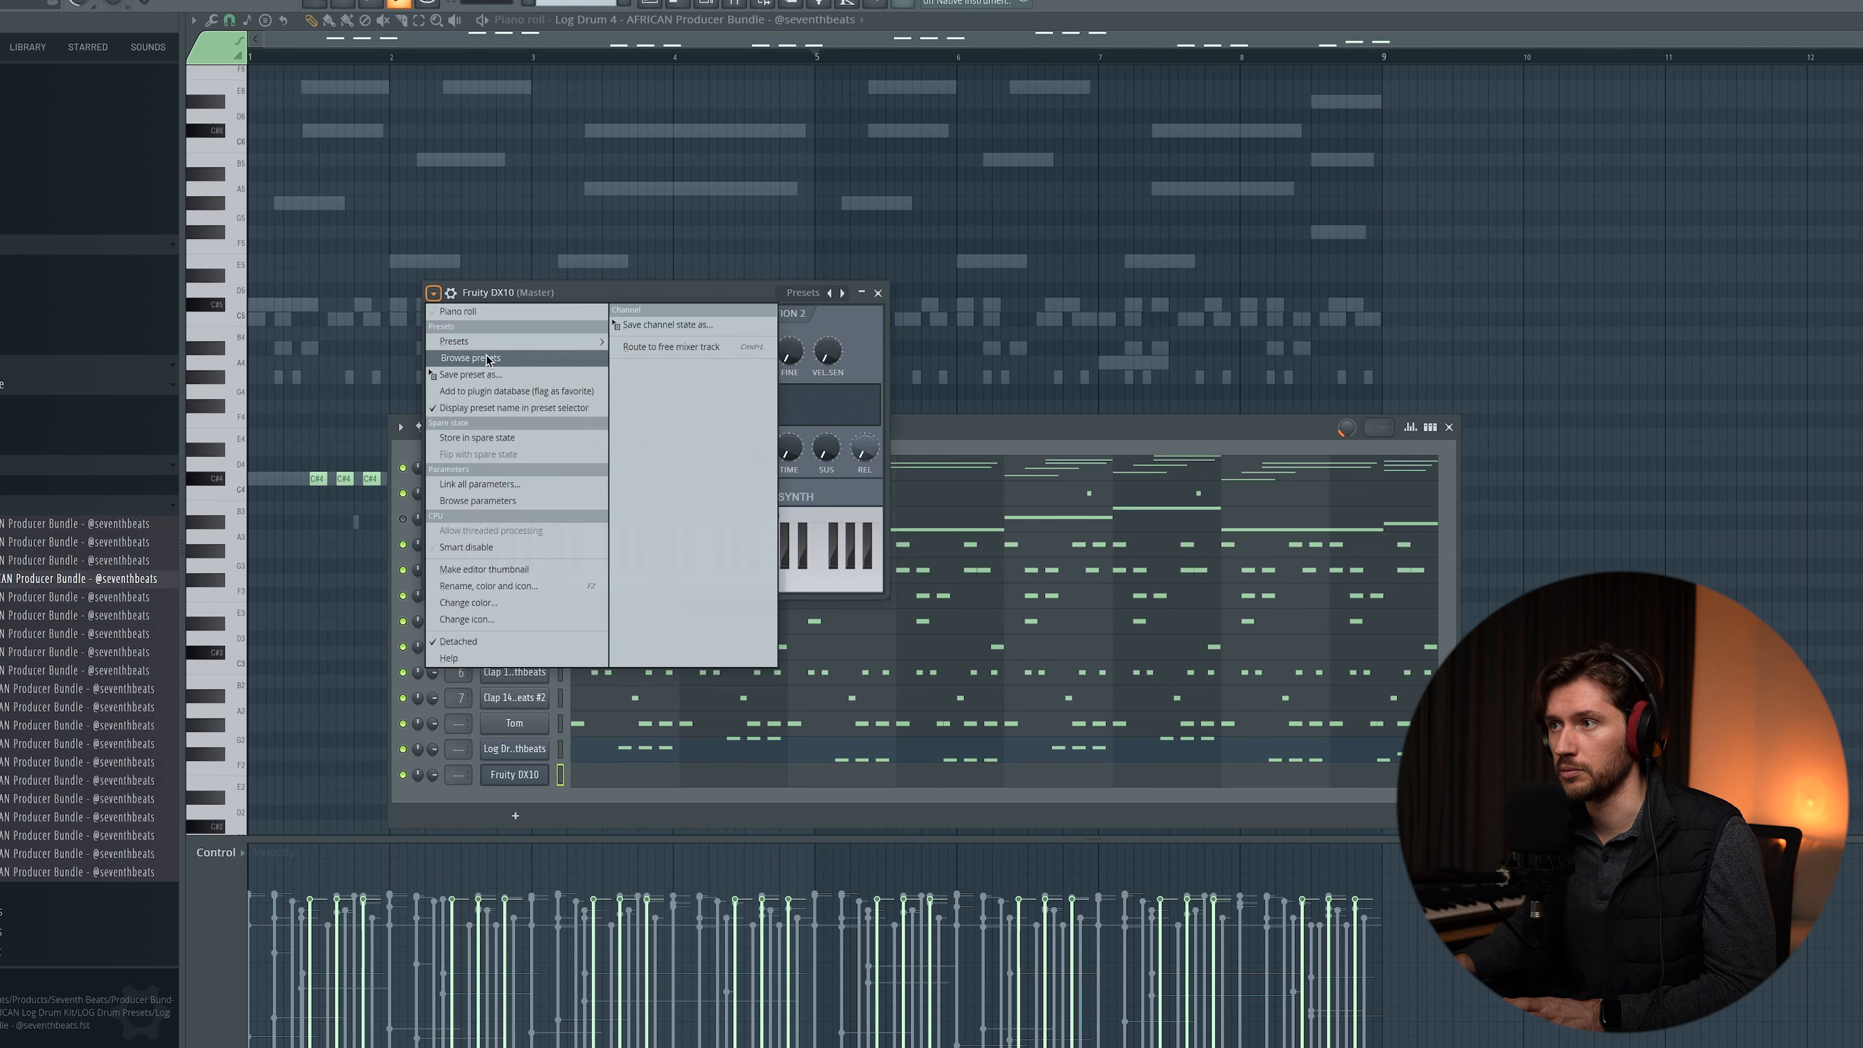
{"action": "mouse_move", "coordinate": [486, 347]}
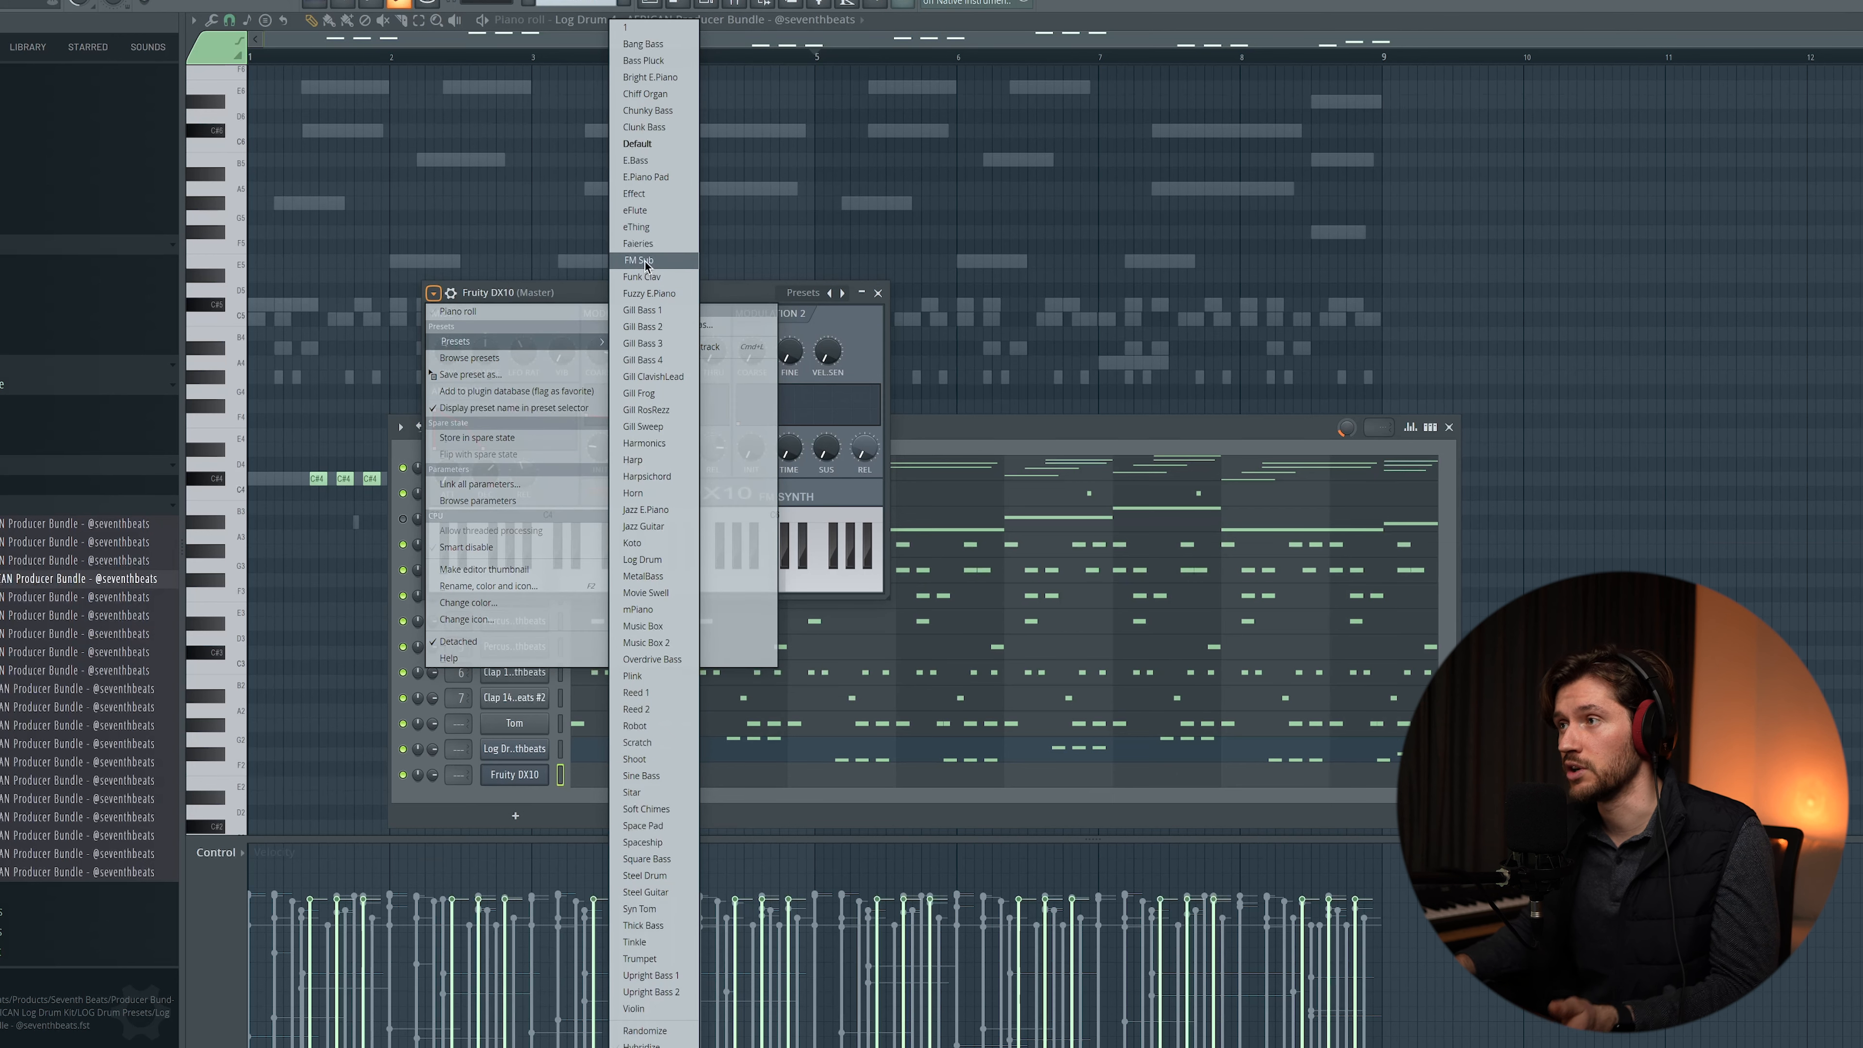
{"action": "left_click", "coordinate": [637, 211]}
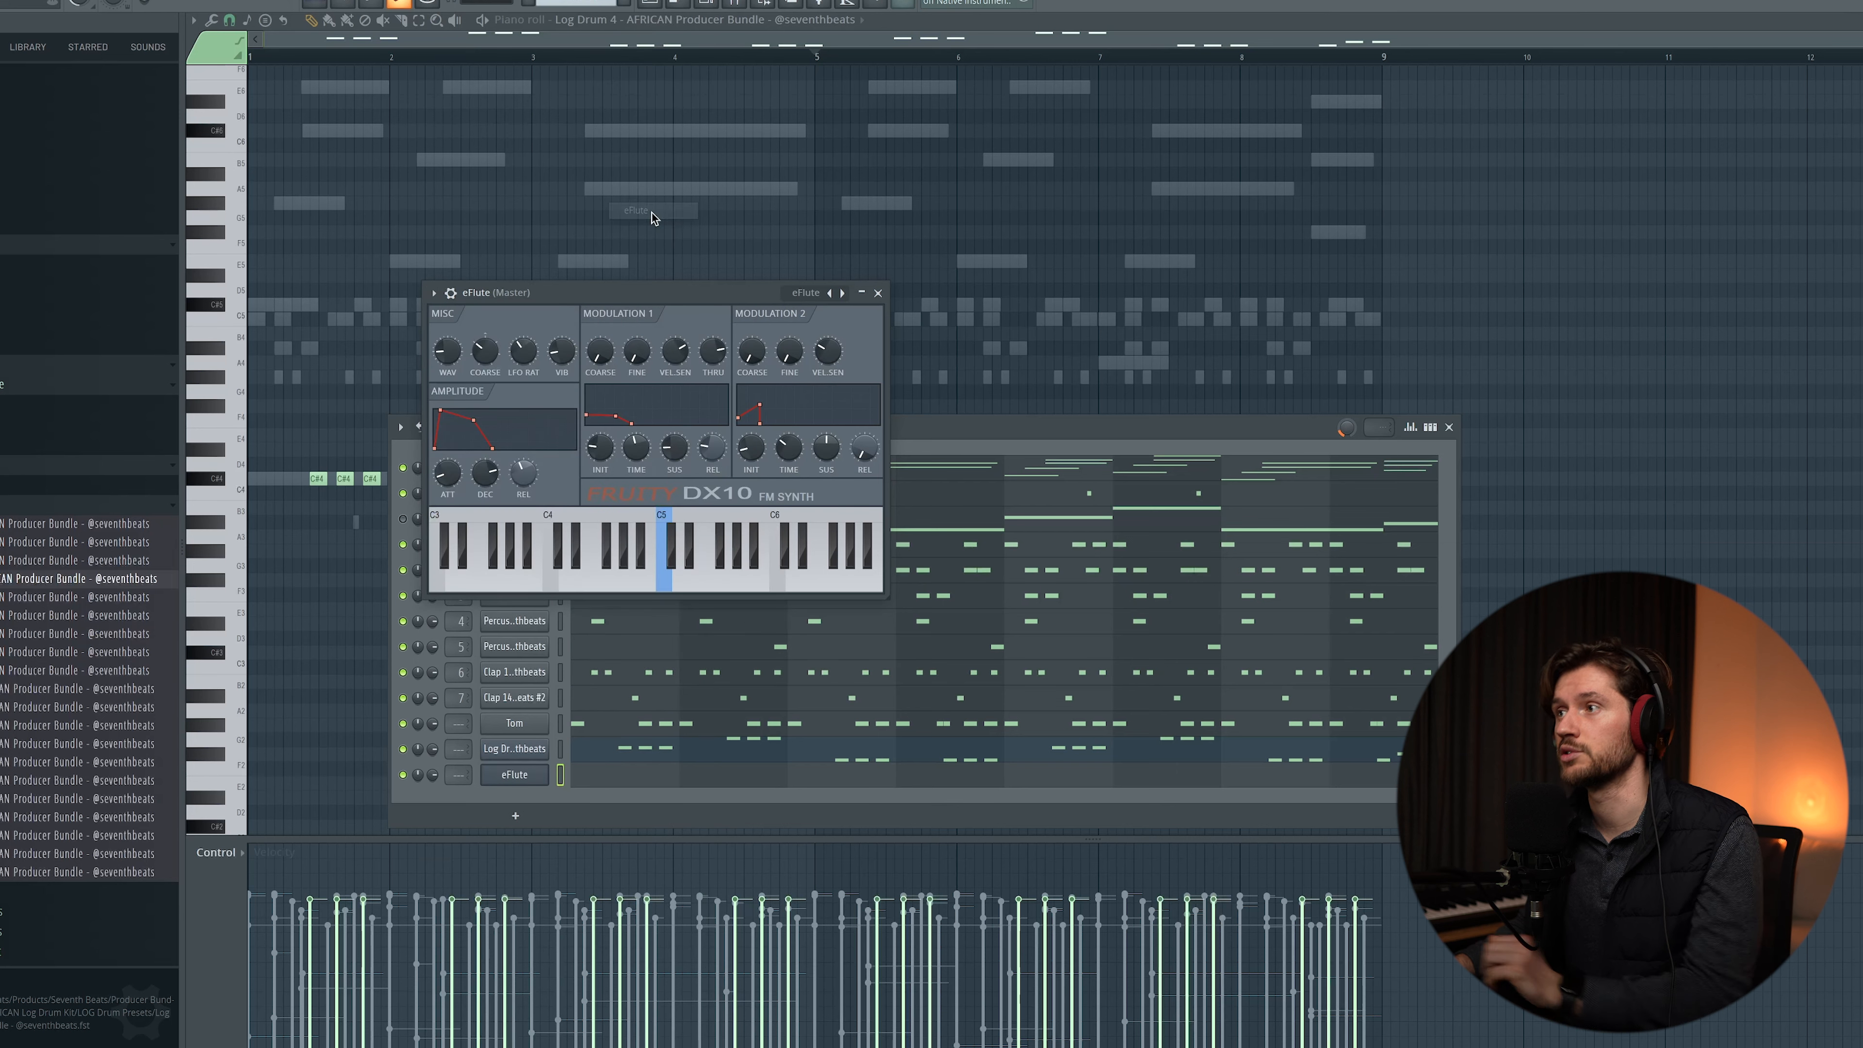
{"action": "left_click", "coordinate": [879, 294]}
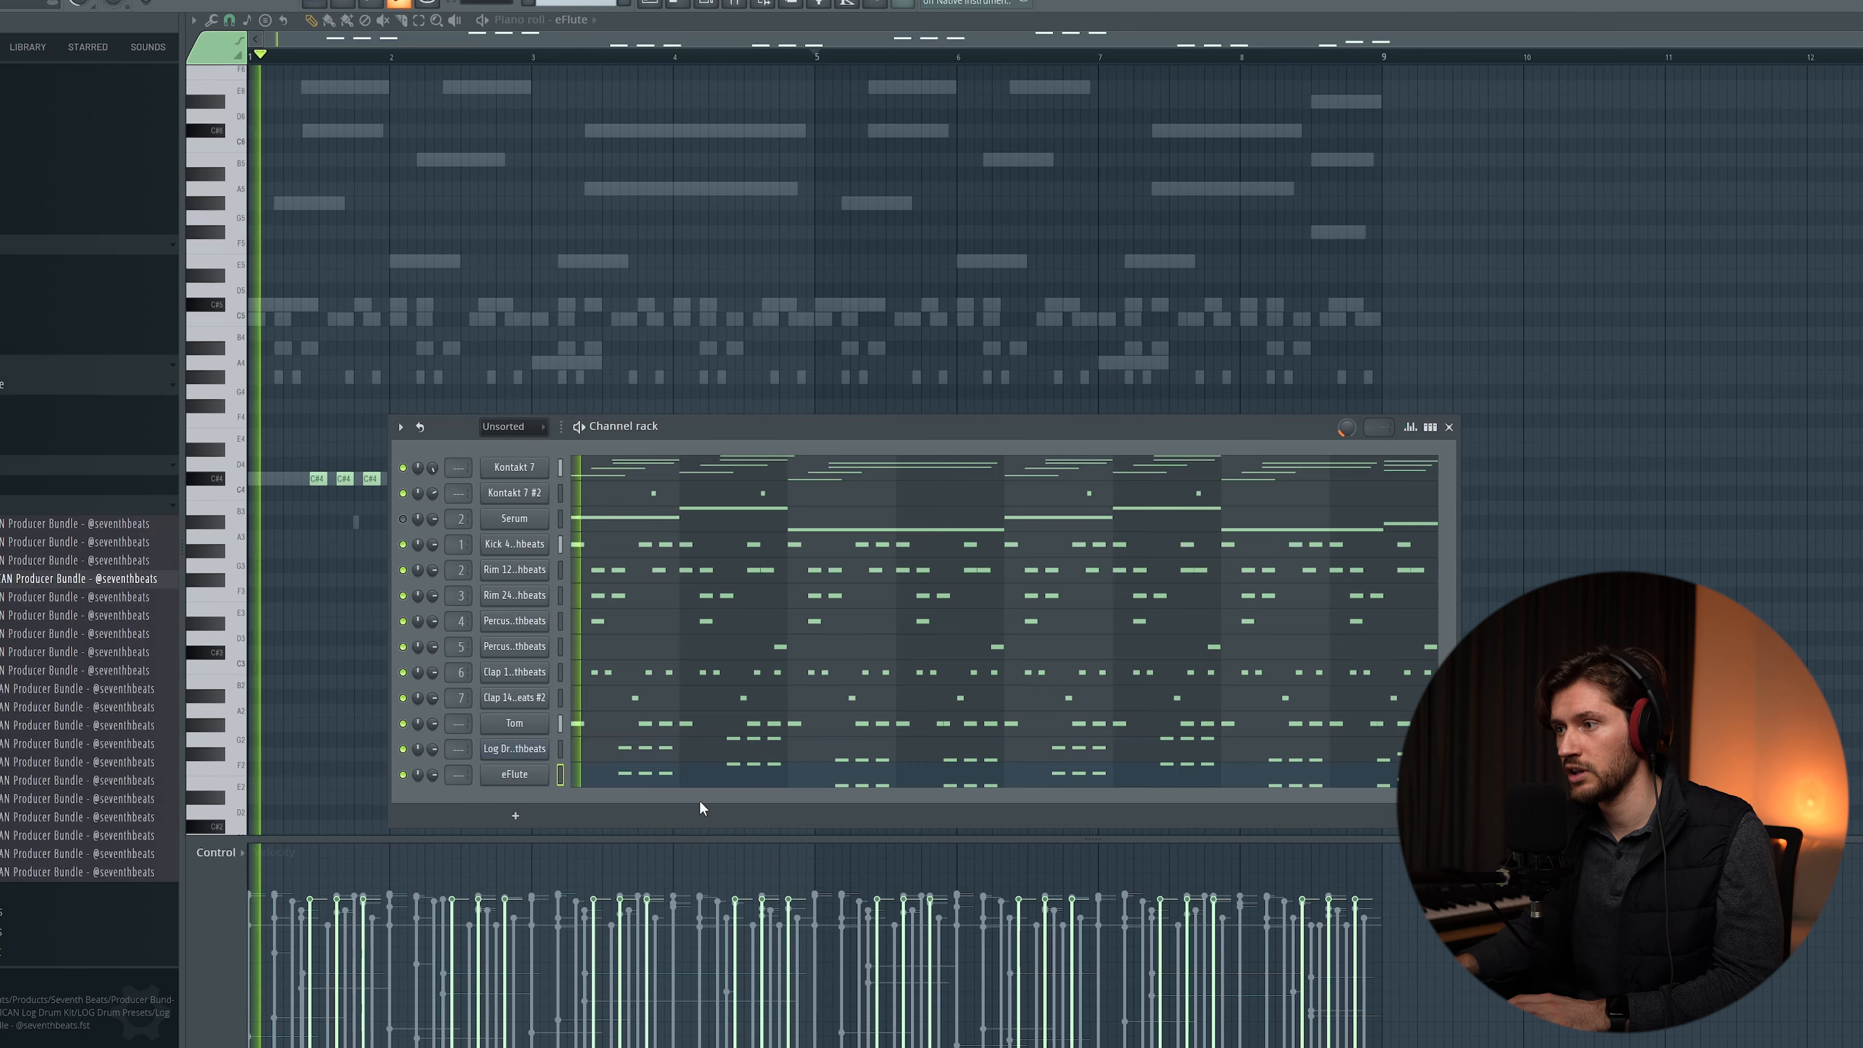
Step: Transpose all the eFlute channel's notes down one octave during playback and bring the channel rack back into view
{"action": "left_click", "coordinate": [712, 779]}
{"action": "left_click", "coordinate": [712, 779]}
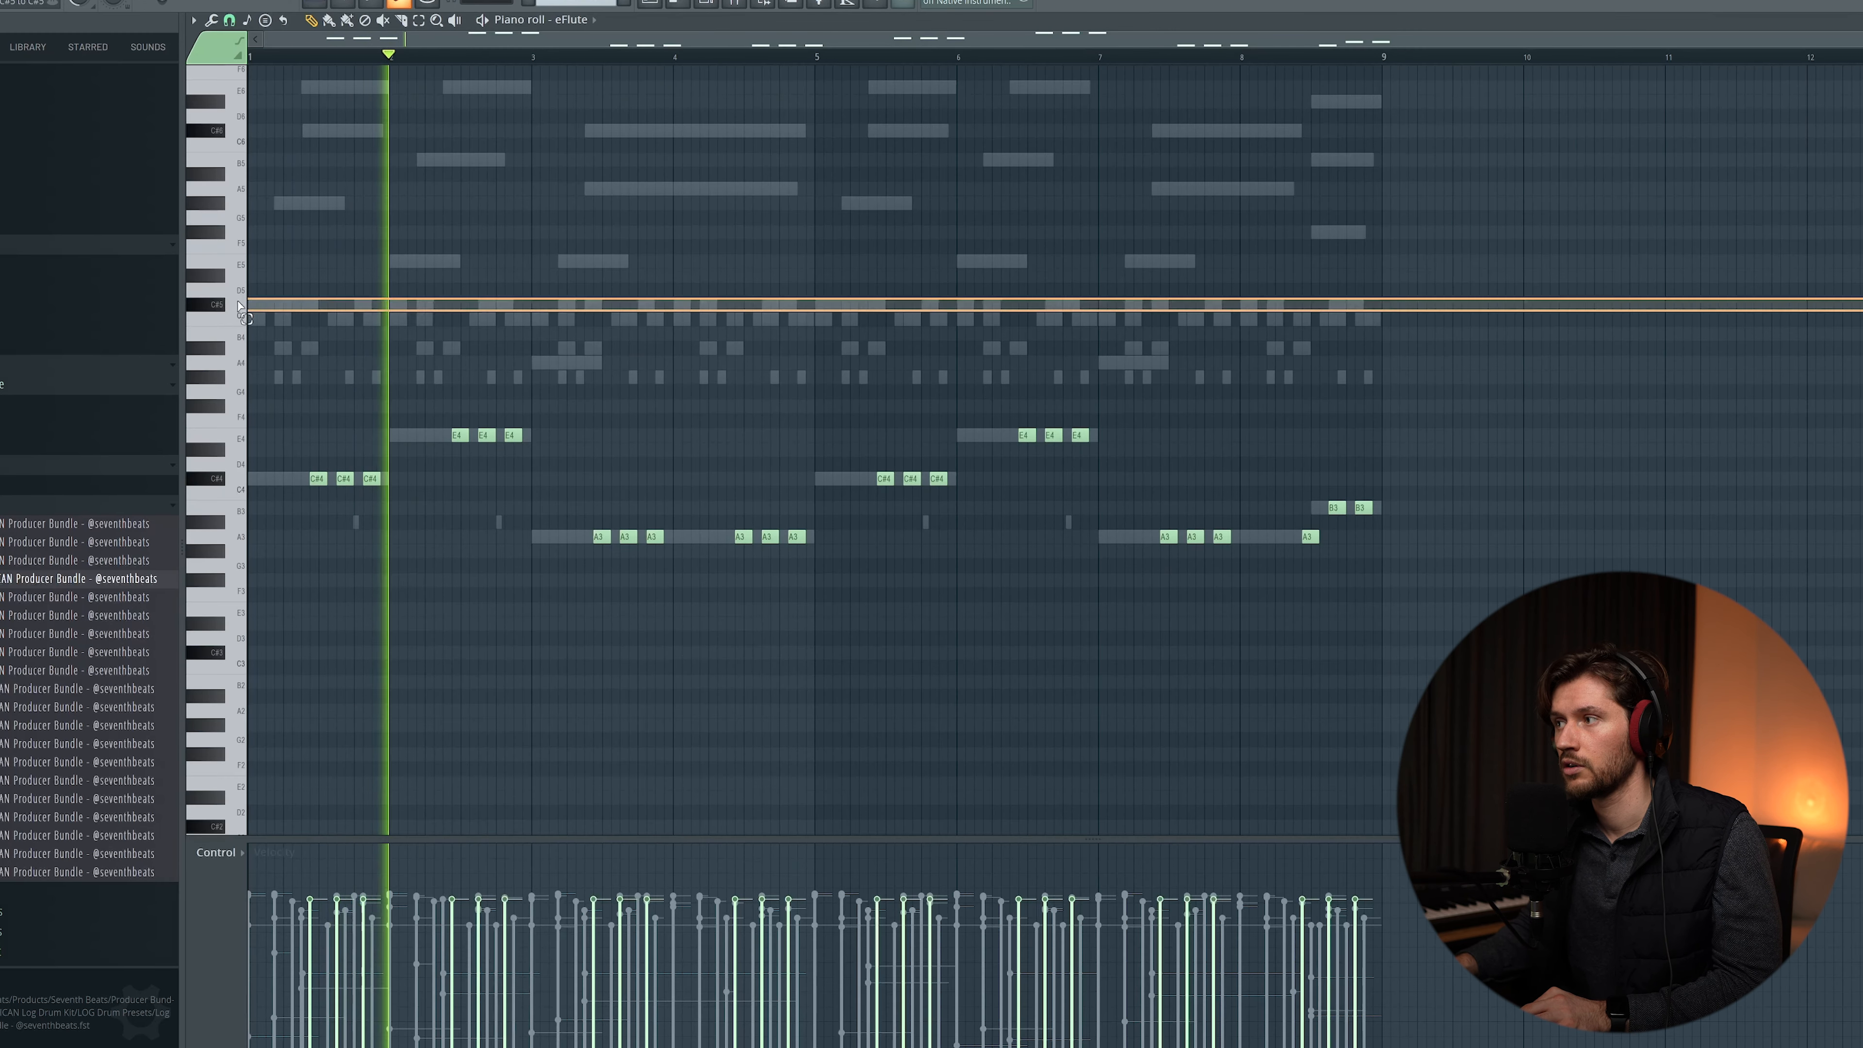
{"action": "key", "text": "ctrl+a"}
{"action": "key", "text": "ctrl+Down"}
{"action": "scroll", "coordinate": [772, 487], "scroll_direction": "down", "scroll_amount": 3}
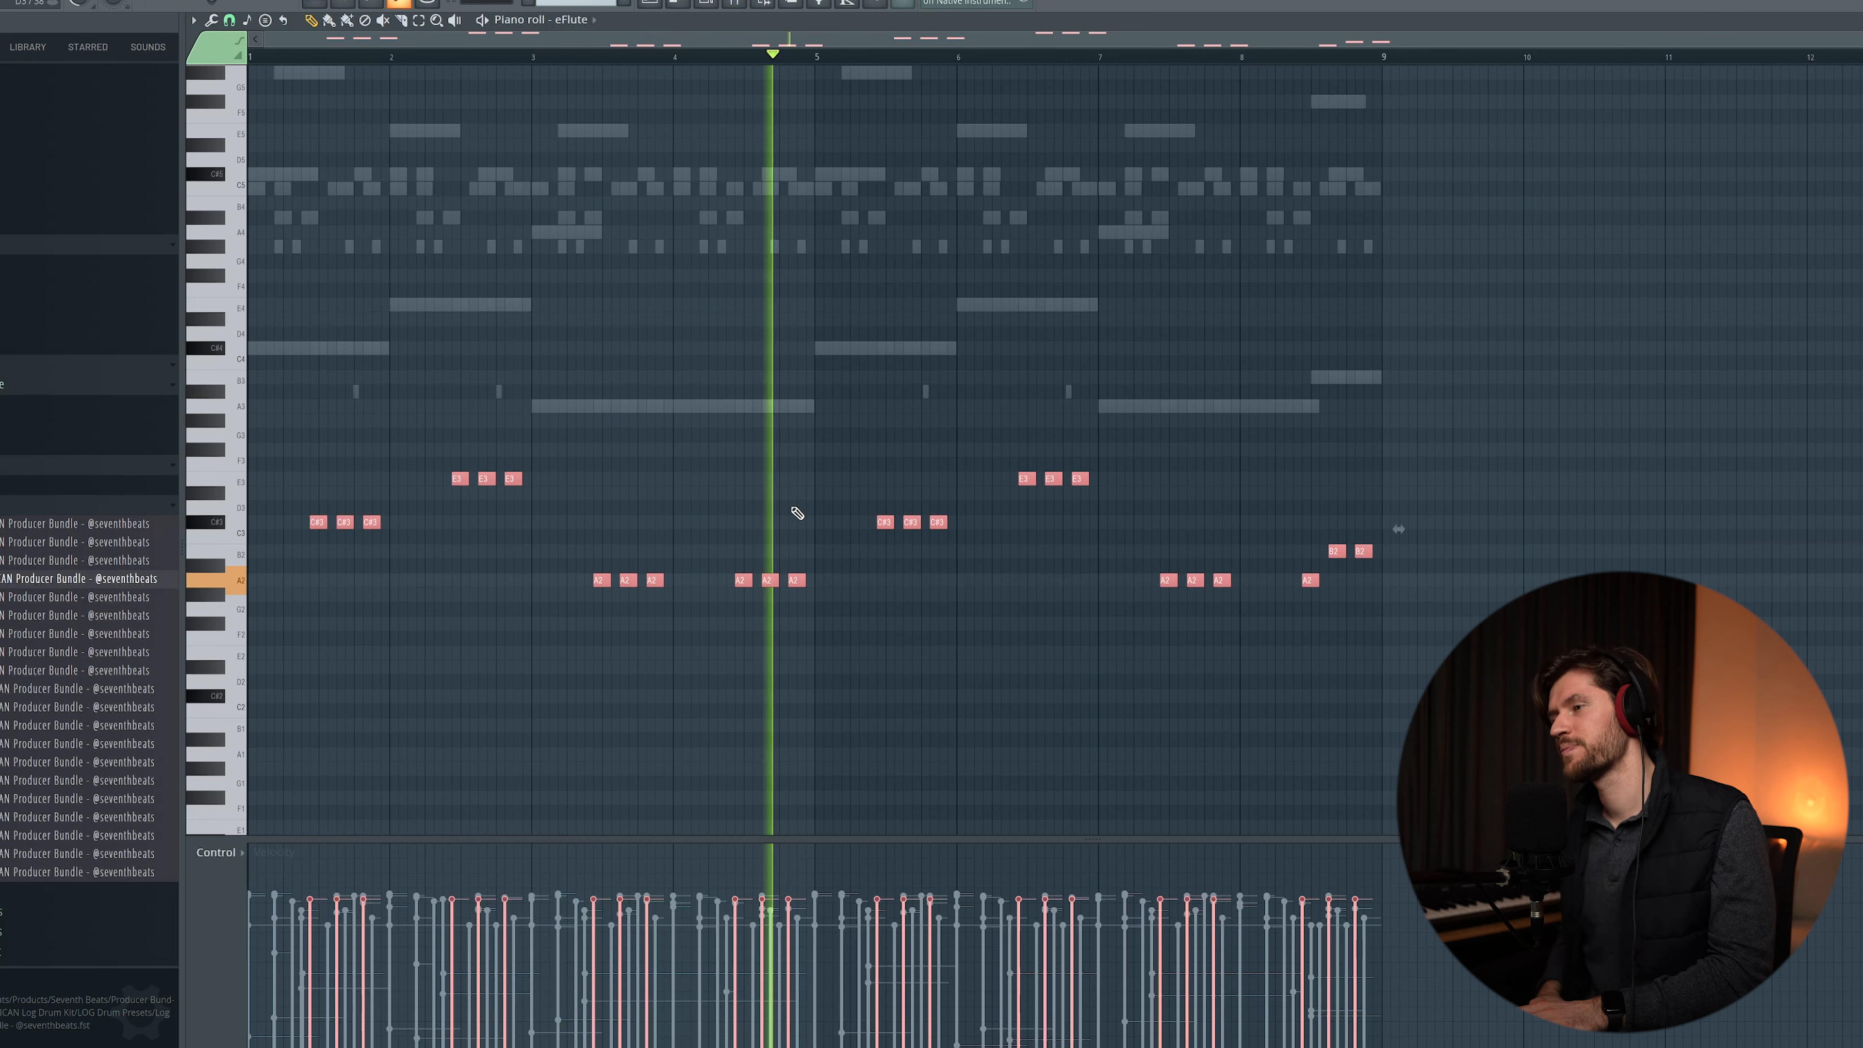
{"action": "left_click", "coordinate": [710, 4]}
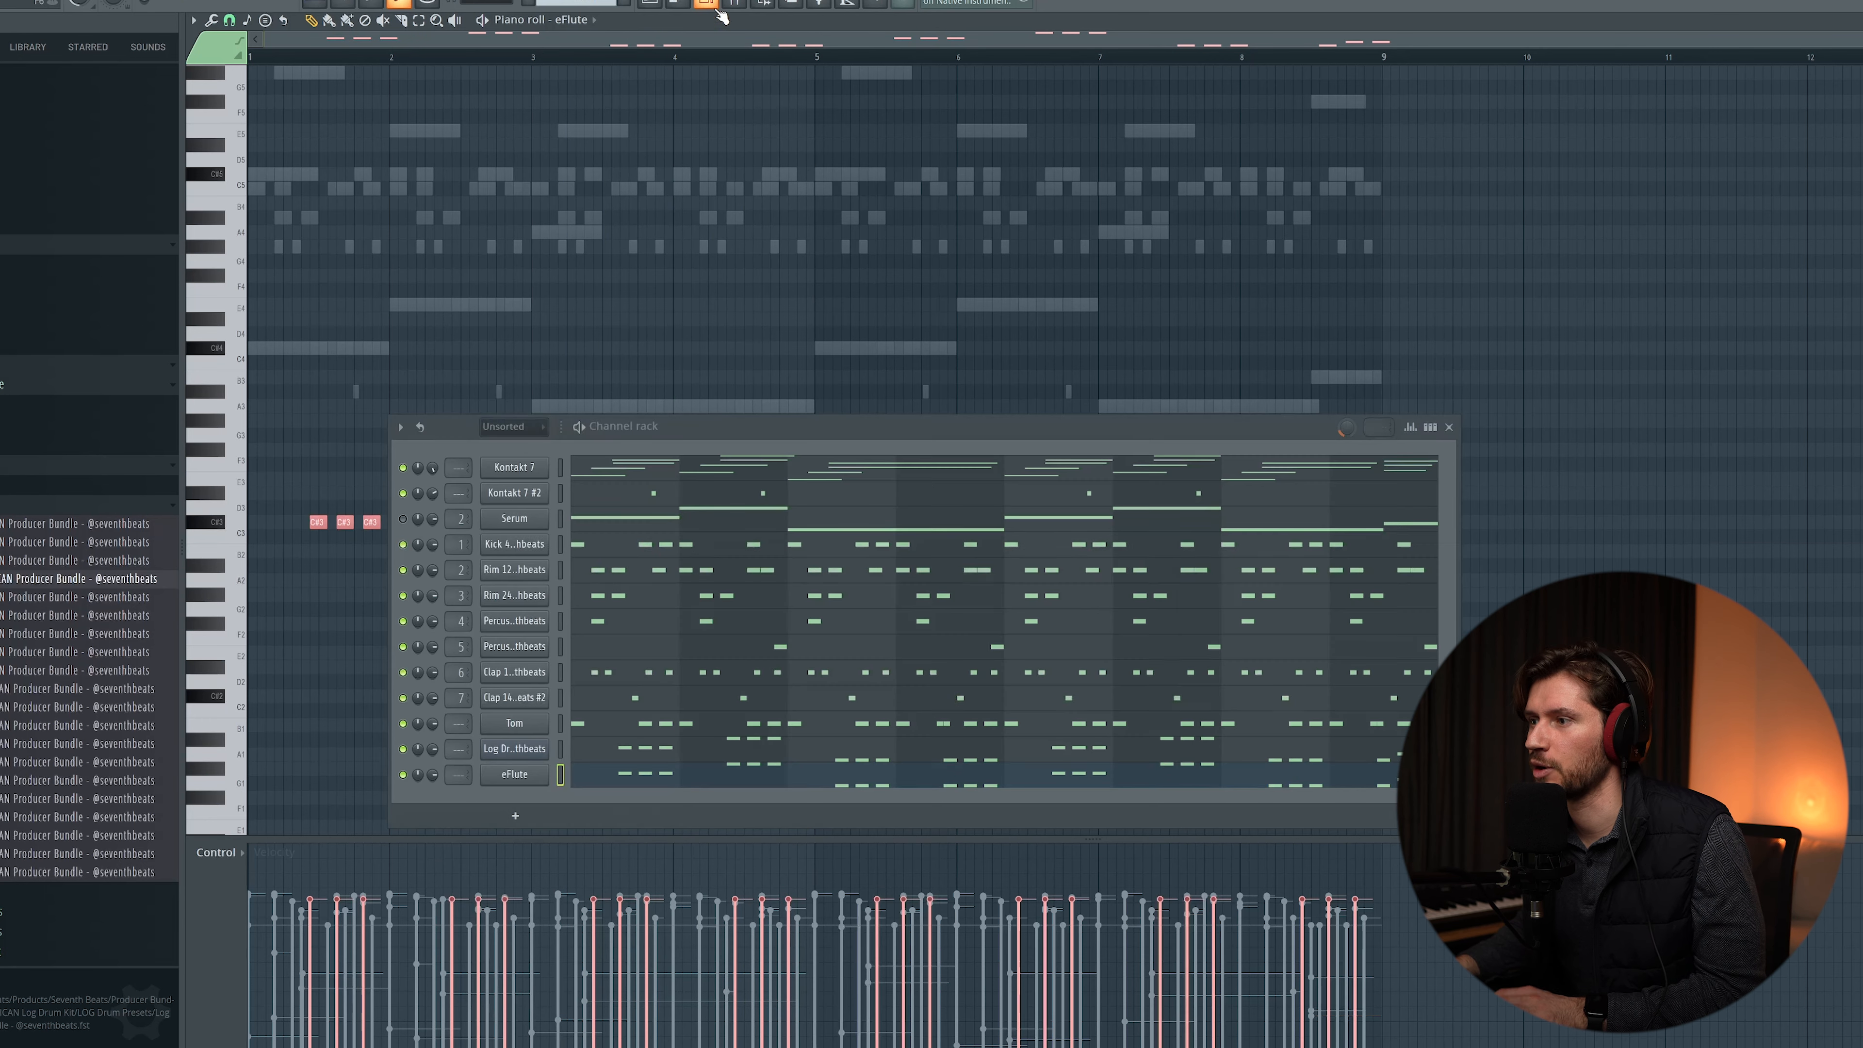
{"action": "left_click_drag", "start_coordinate": [670, 429], "coordinate": [635, 381]}
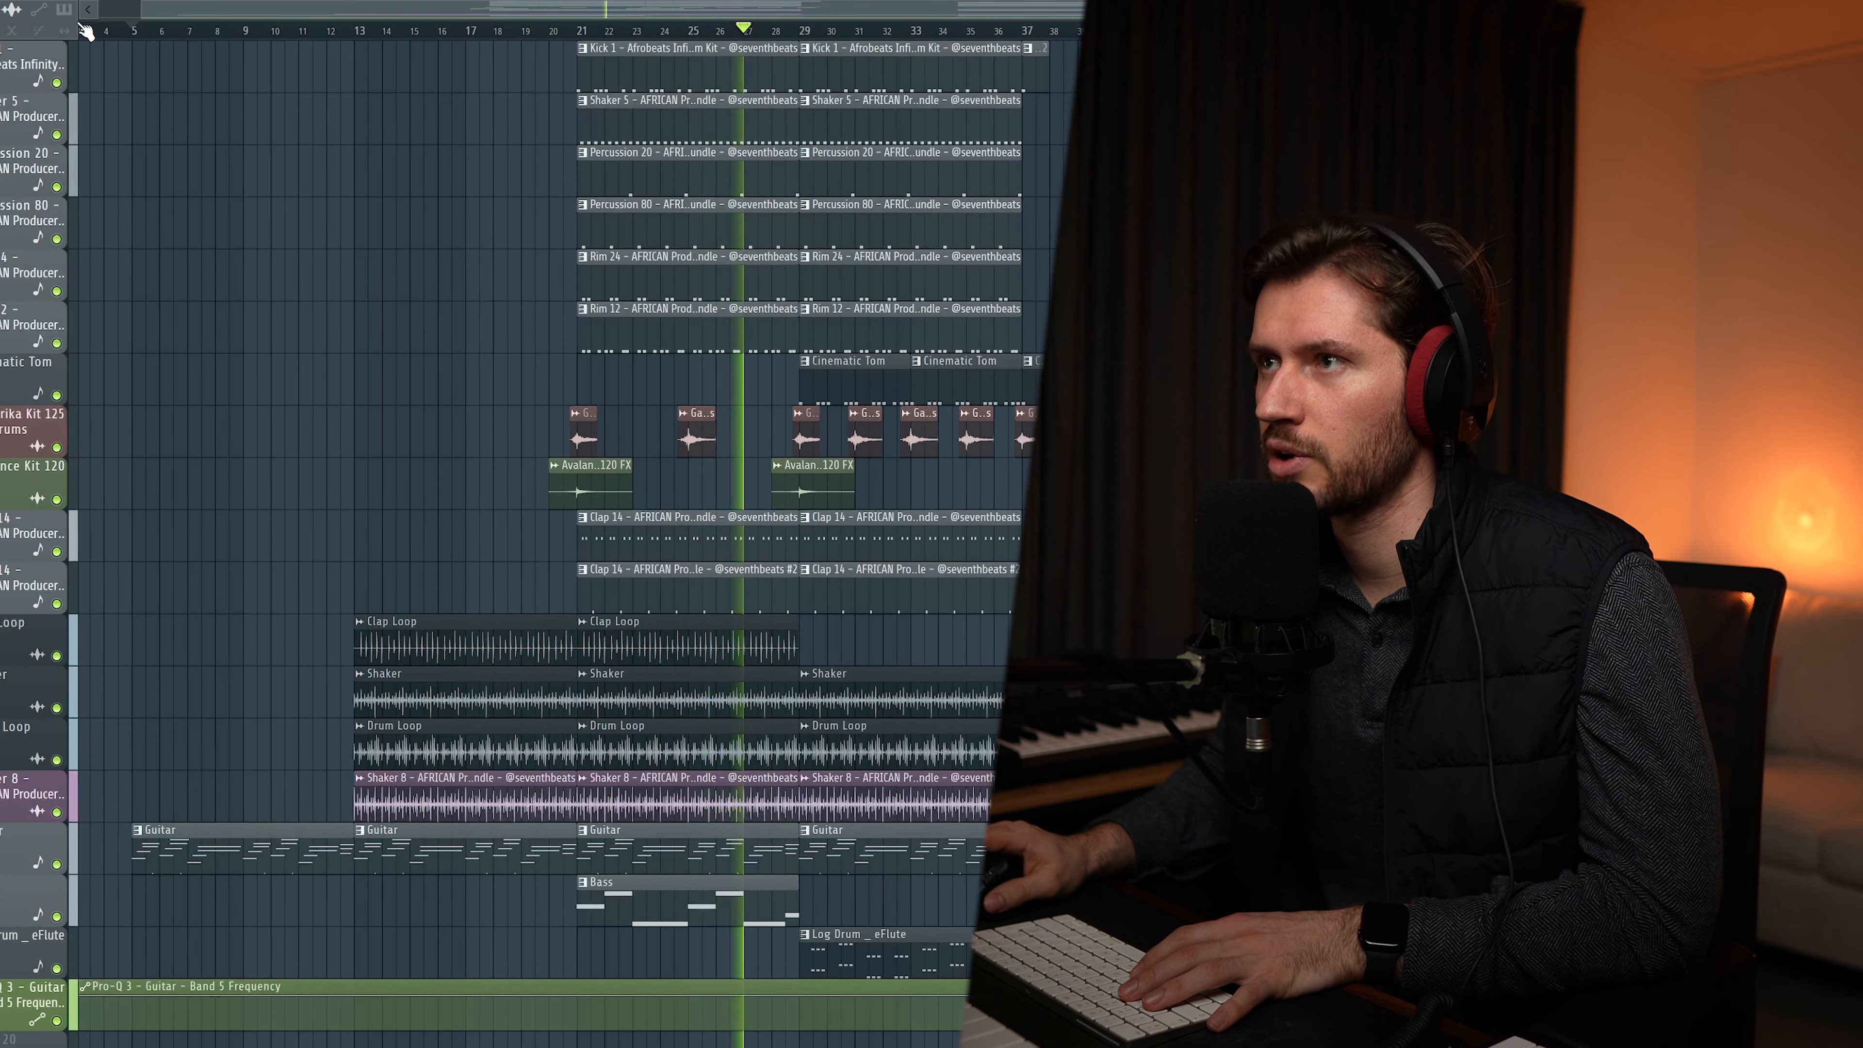
{"action": "left_click_drag", "start_coordinate": [136, 9], "coordinate": [401, 8]}
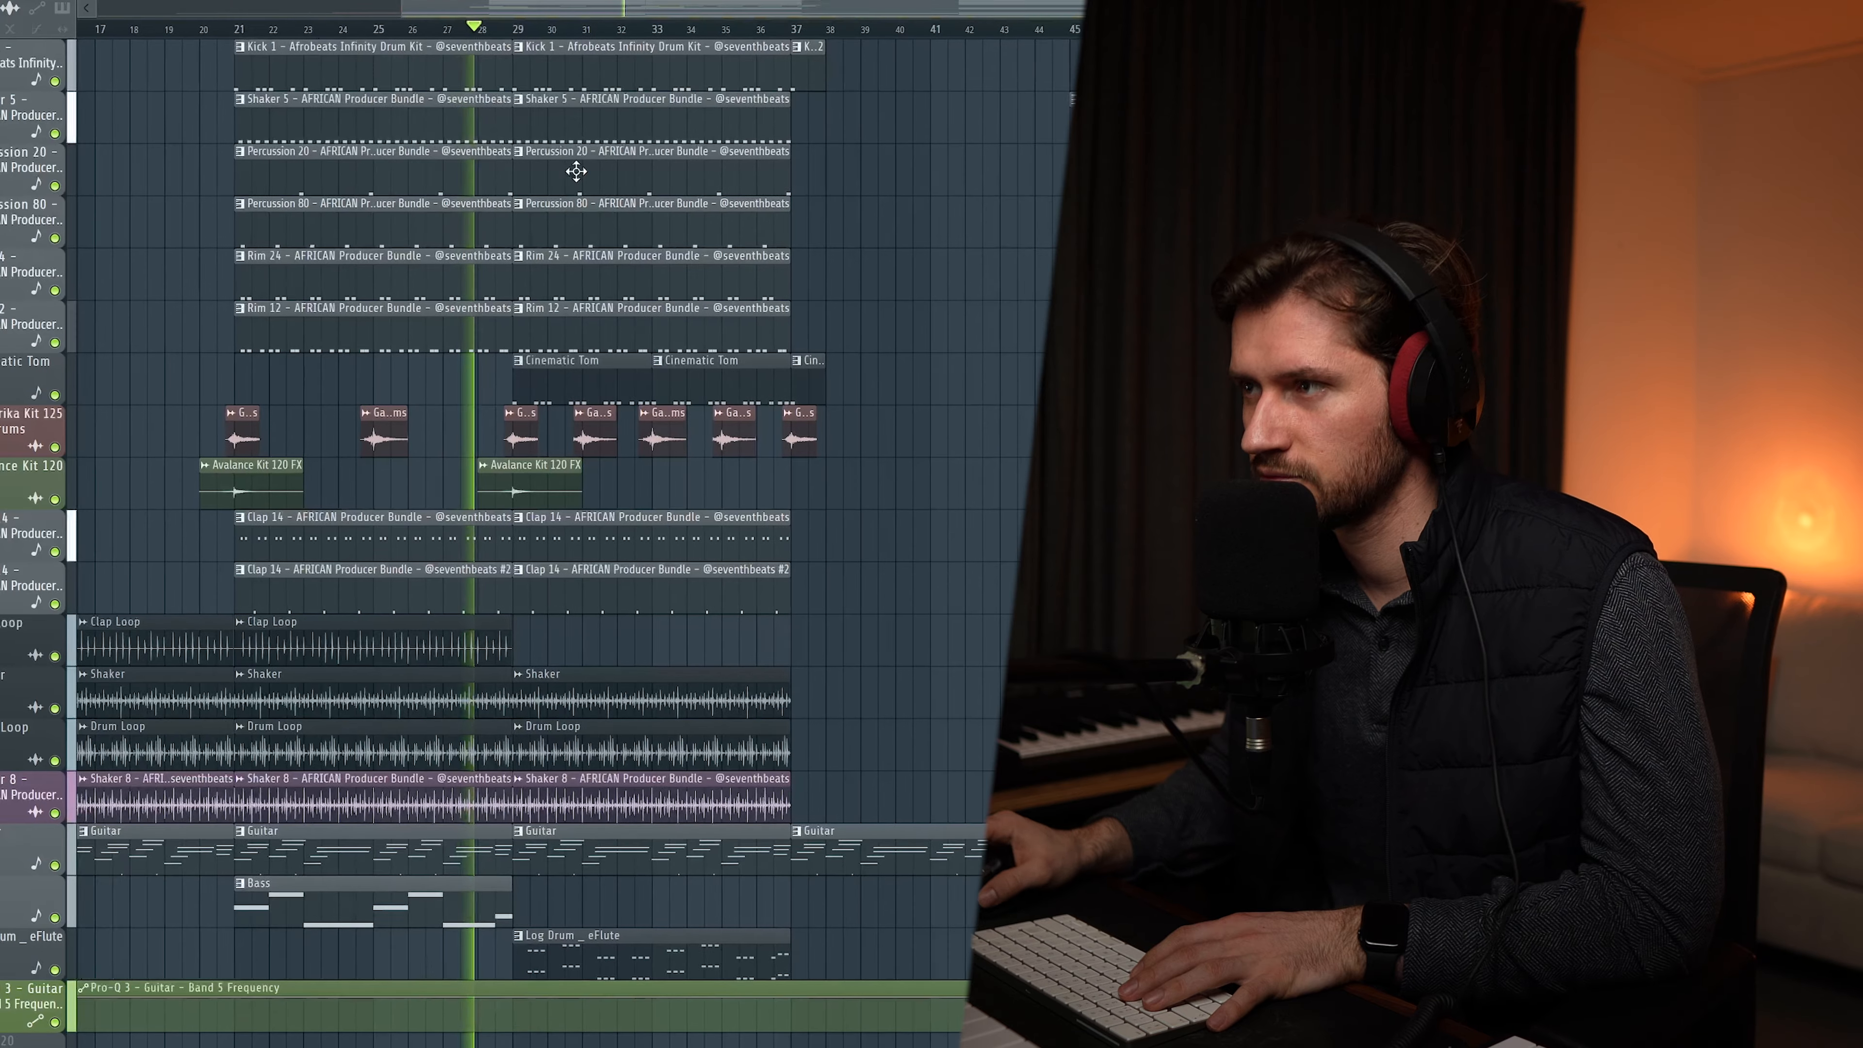